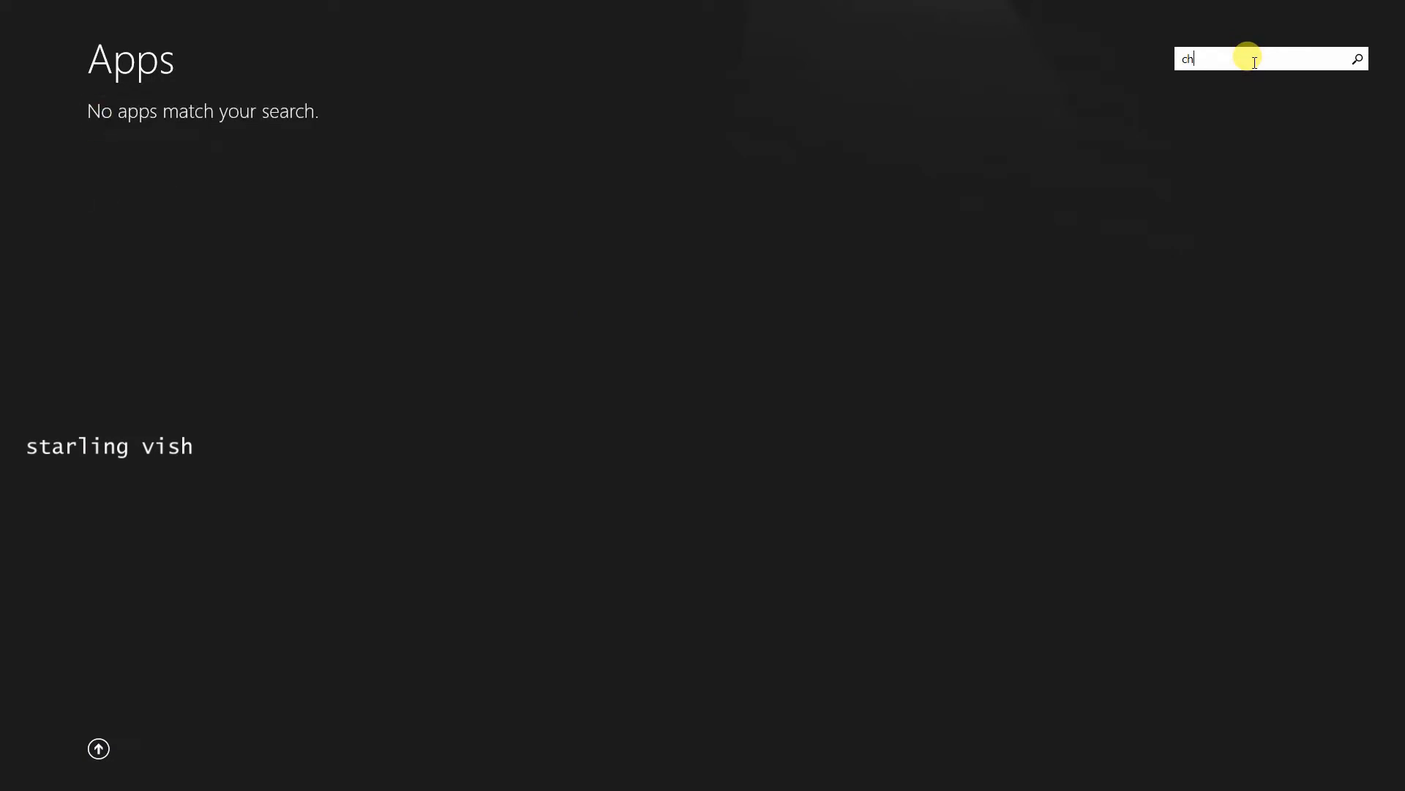
Step: Search the installed apps for Character Map, open it, and shift its window slightly on the desktop
type("a")
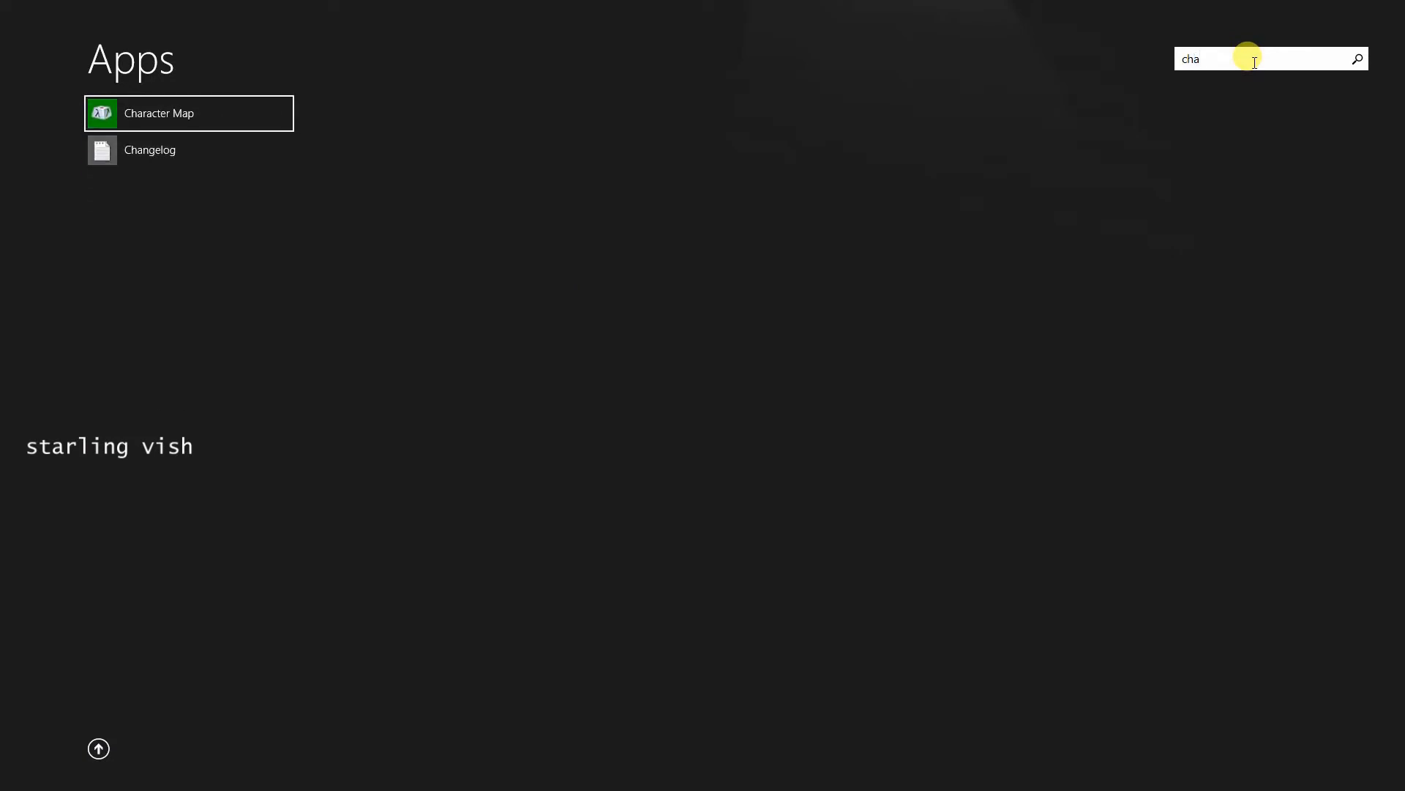
type("rac")
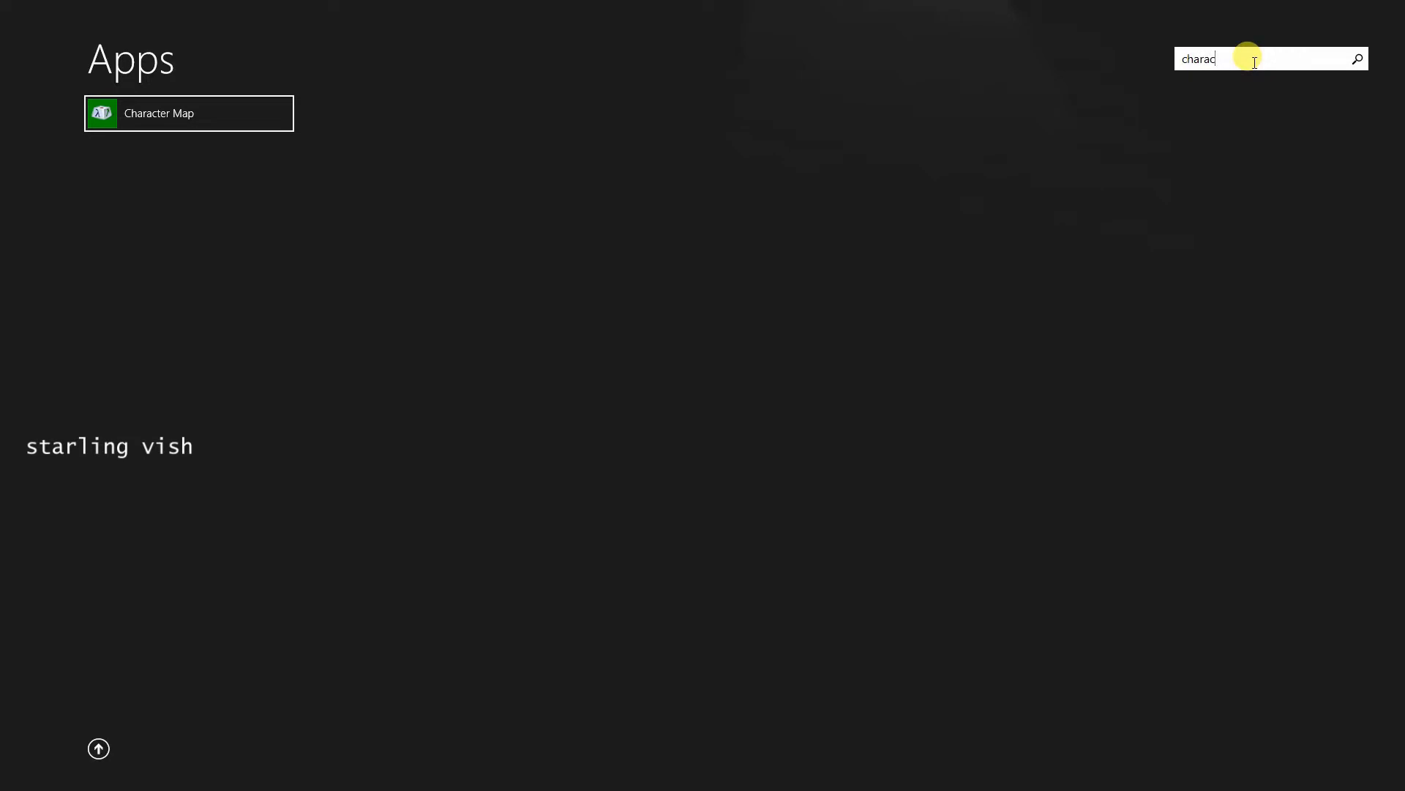
left_click(241, 115)
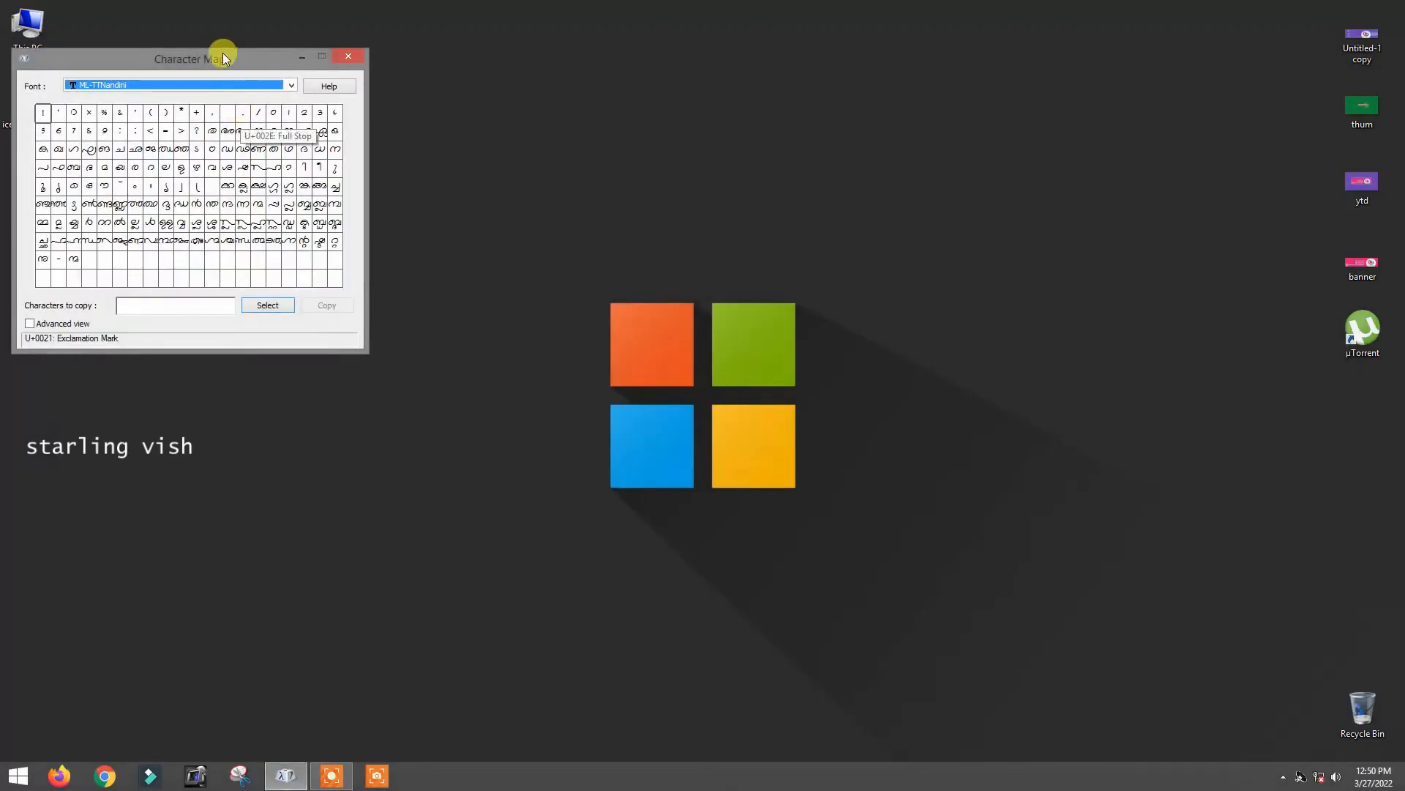
mouse_move(227, 54)
left_mouse_down()
mouse_move(230, 67)
mouse_move(223, 48)
left_mouse_up()
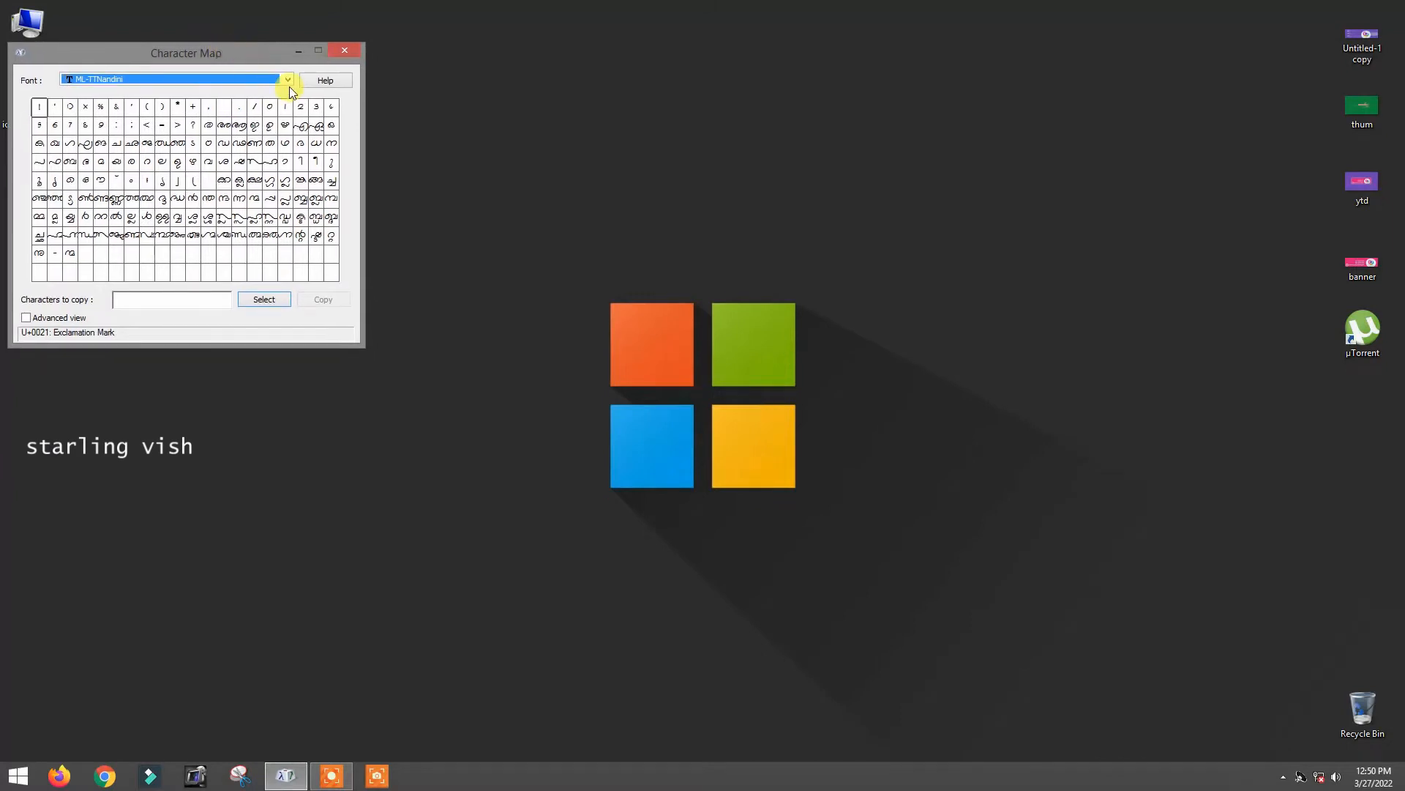
Step: Preview the character sets of the Adobe Caslon Pro and ML-TTAparna fonts
left_click(288, 81)
scroll(291, 271, "down", 4)
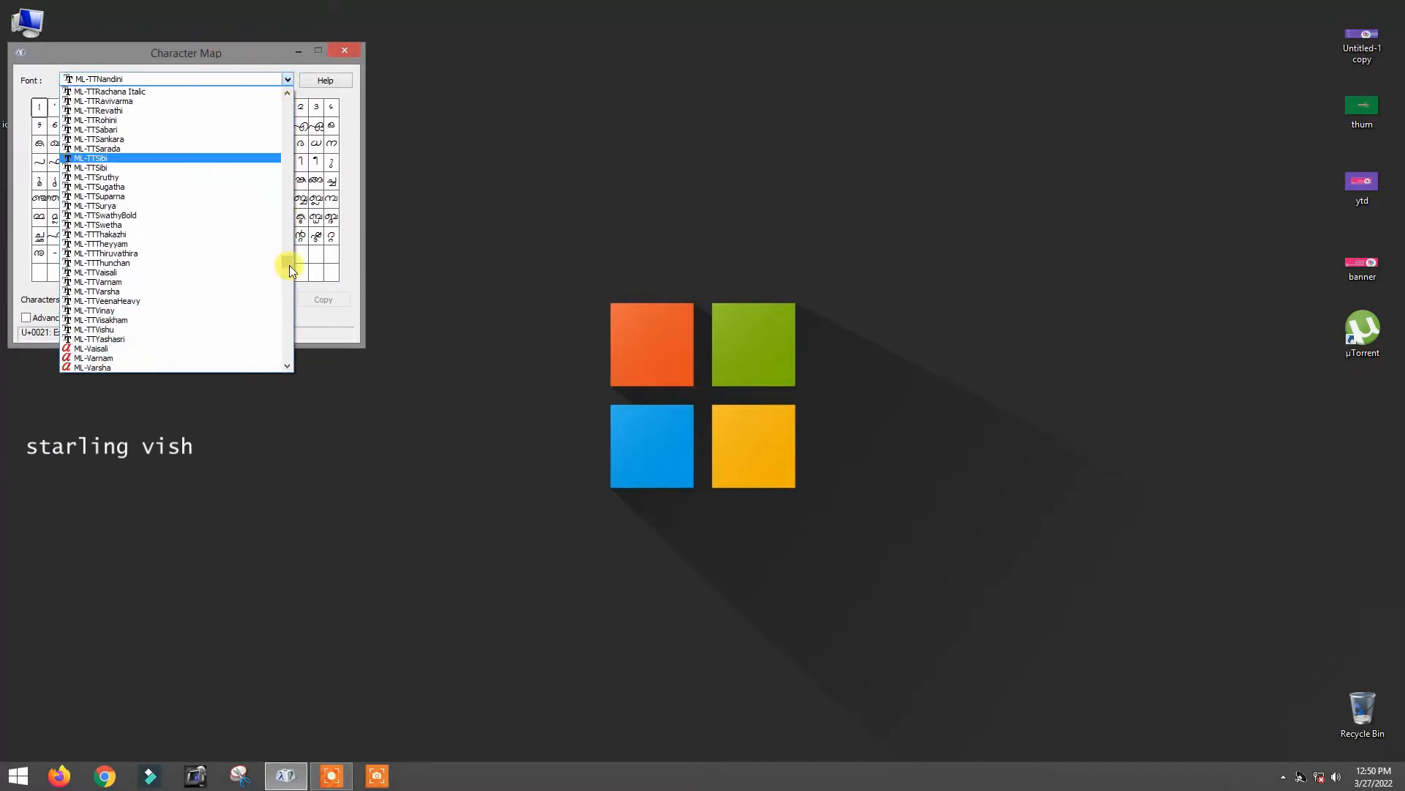
left_click_drag(289, 266, 282, 101)
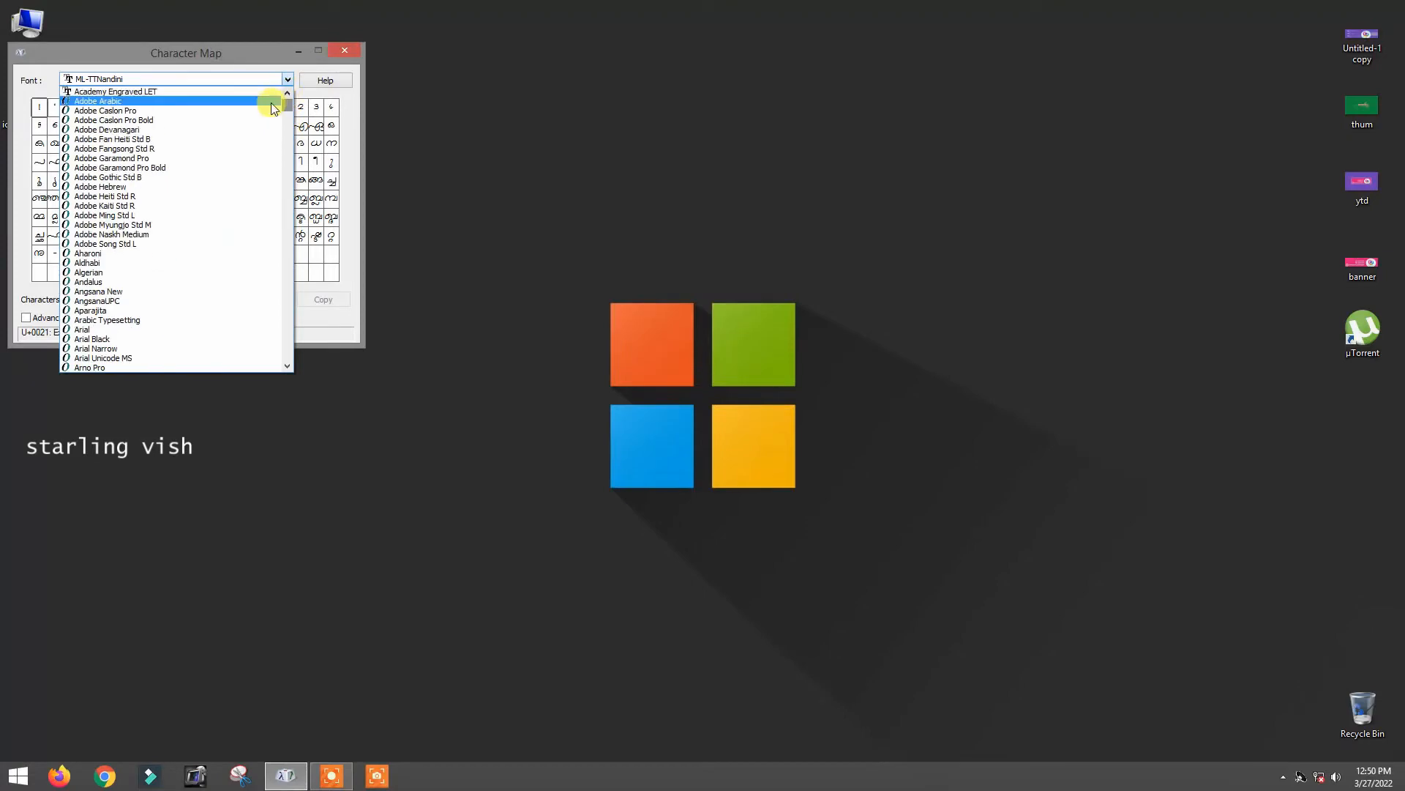
left_click(260, 102)
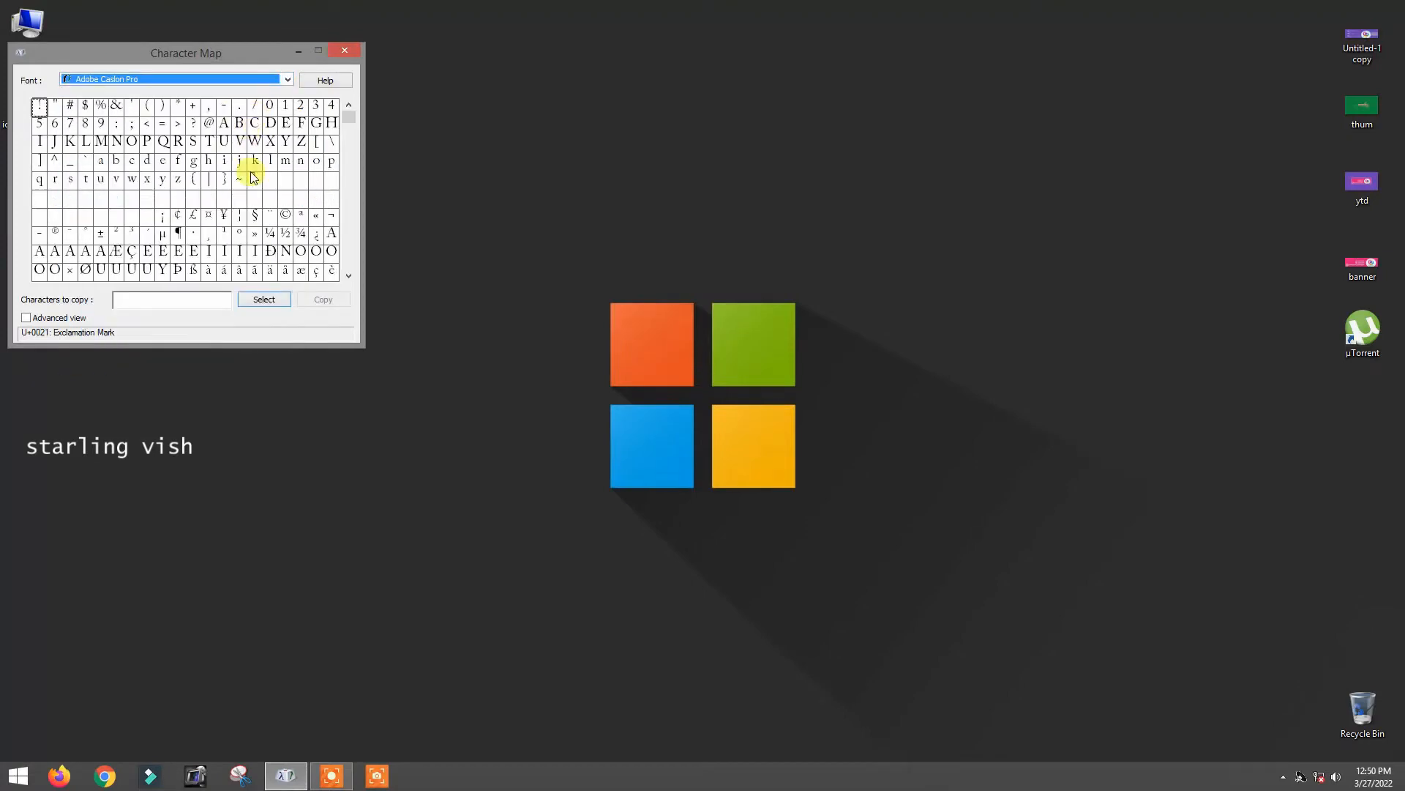
left_click(288, 81)
left_click_drag(291, 109, 288, 229)
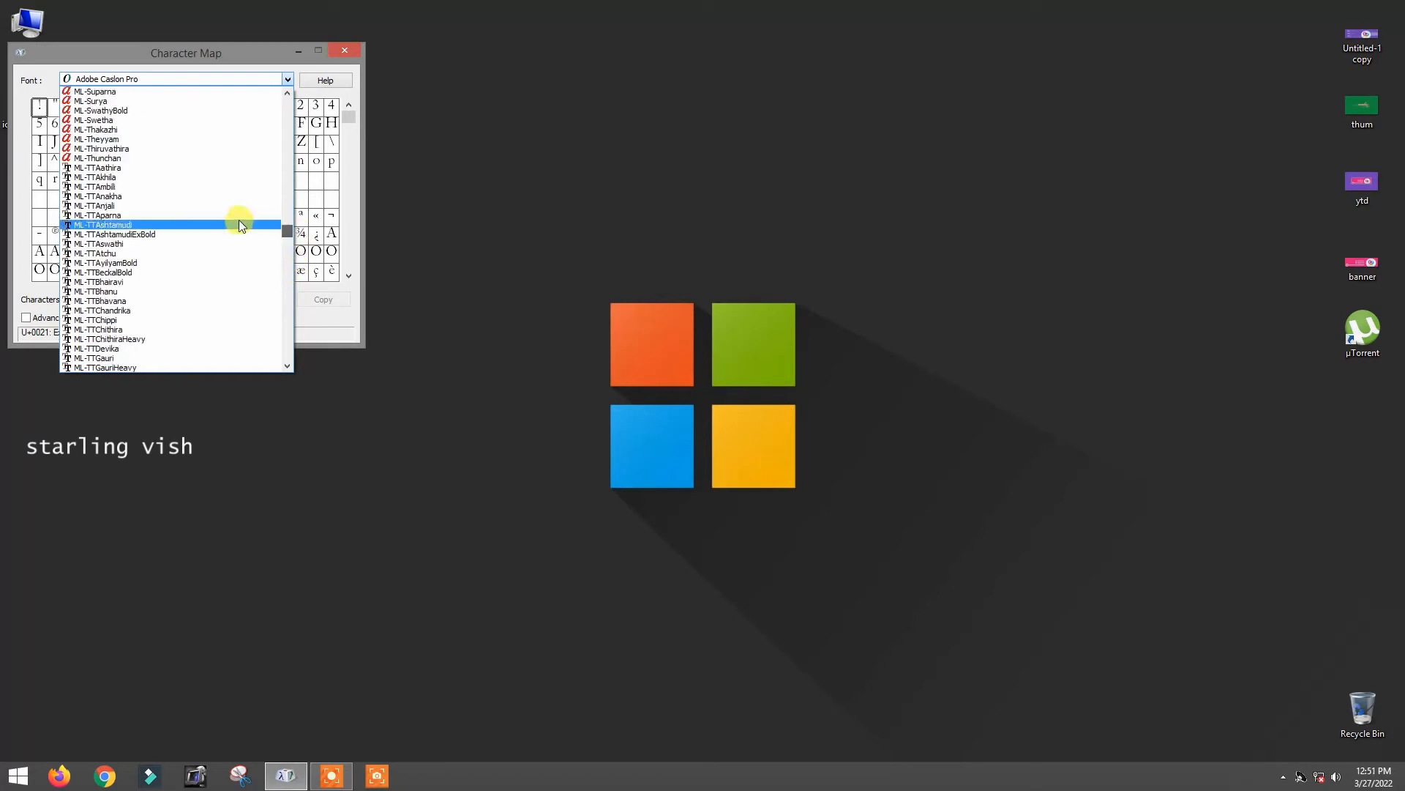
left_click(289, 223)
Step: Preview the character sets of the Orange LET and Segoe UI fonts
left_click(287, 80)
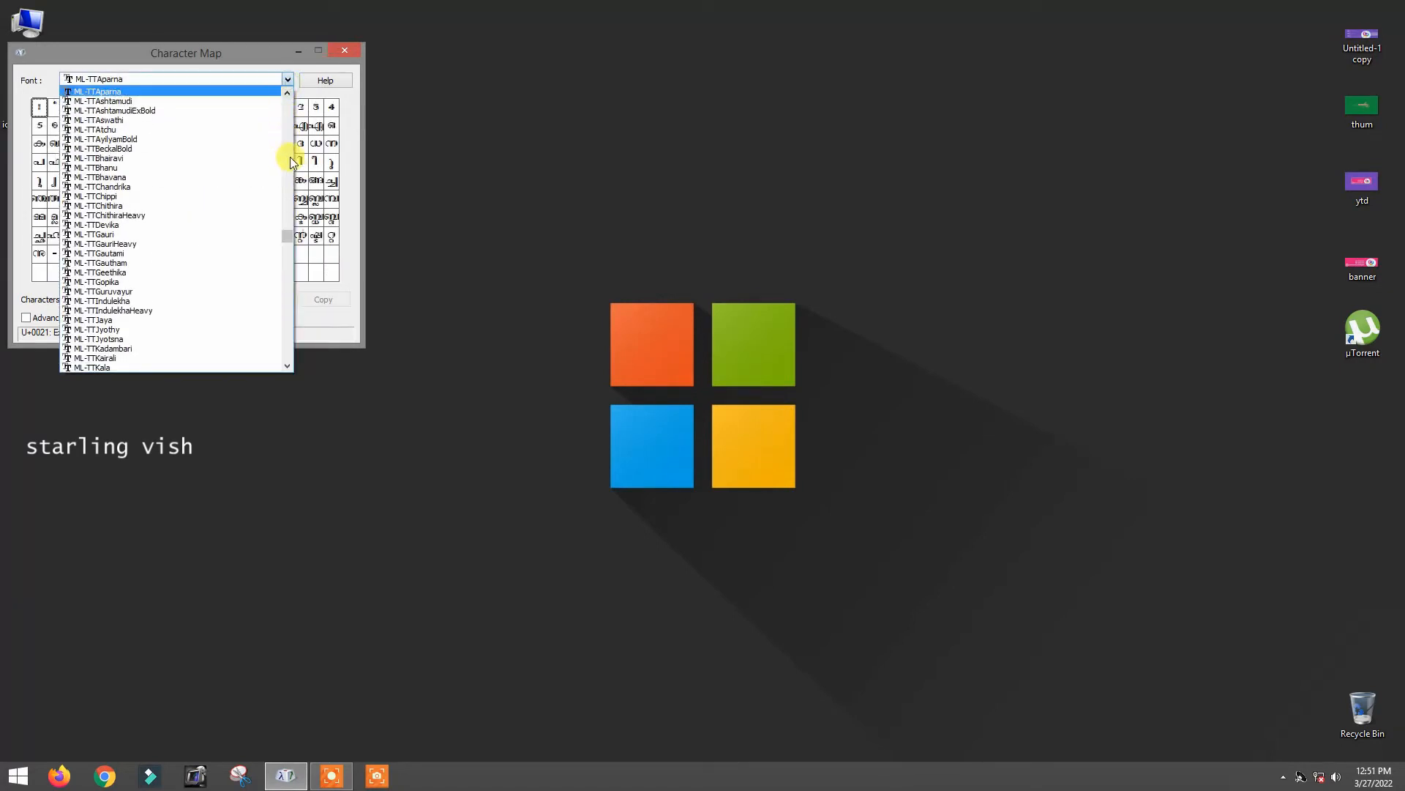
left_click_drag(289, 241, 278, 320)
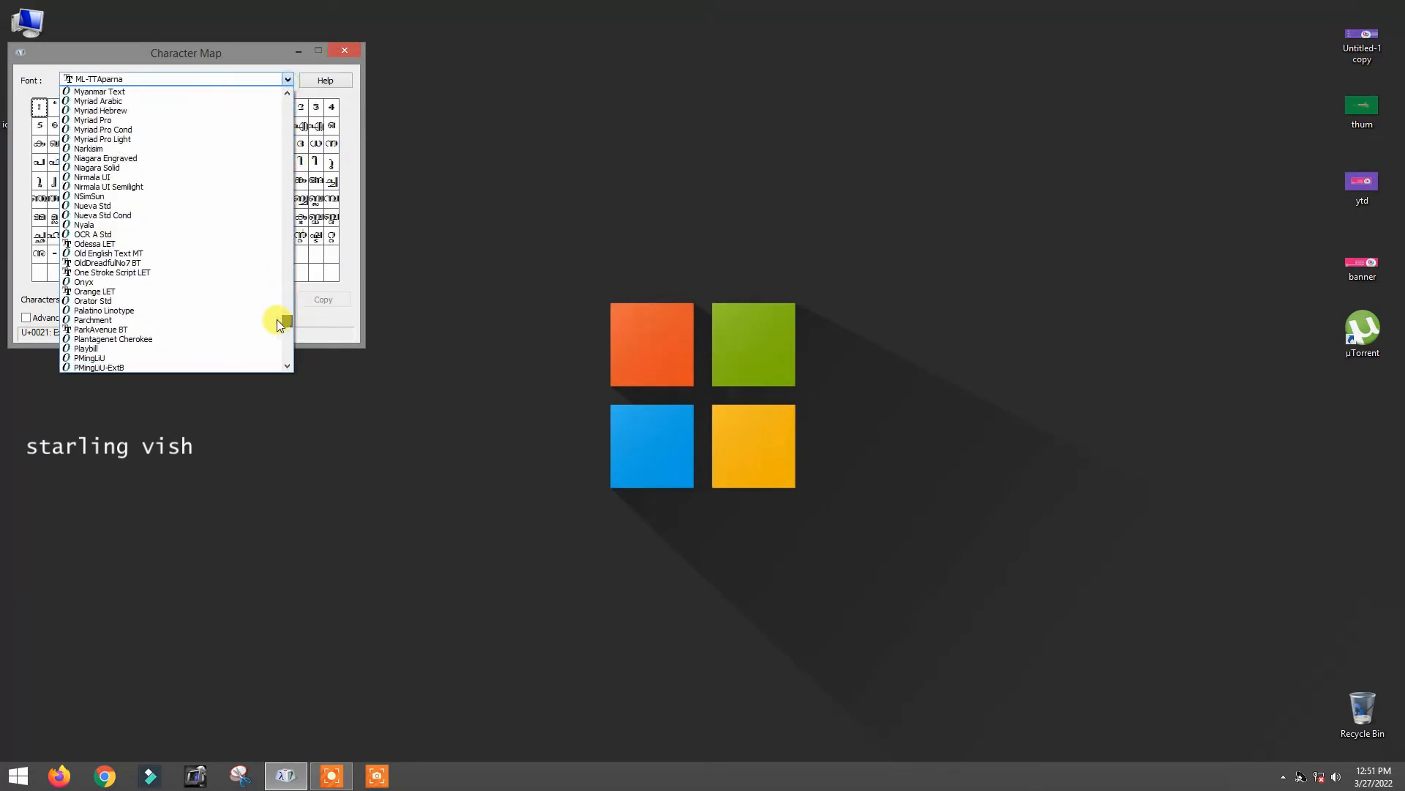
left_click(229, 290)
left_click(289, 84)
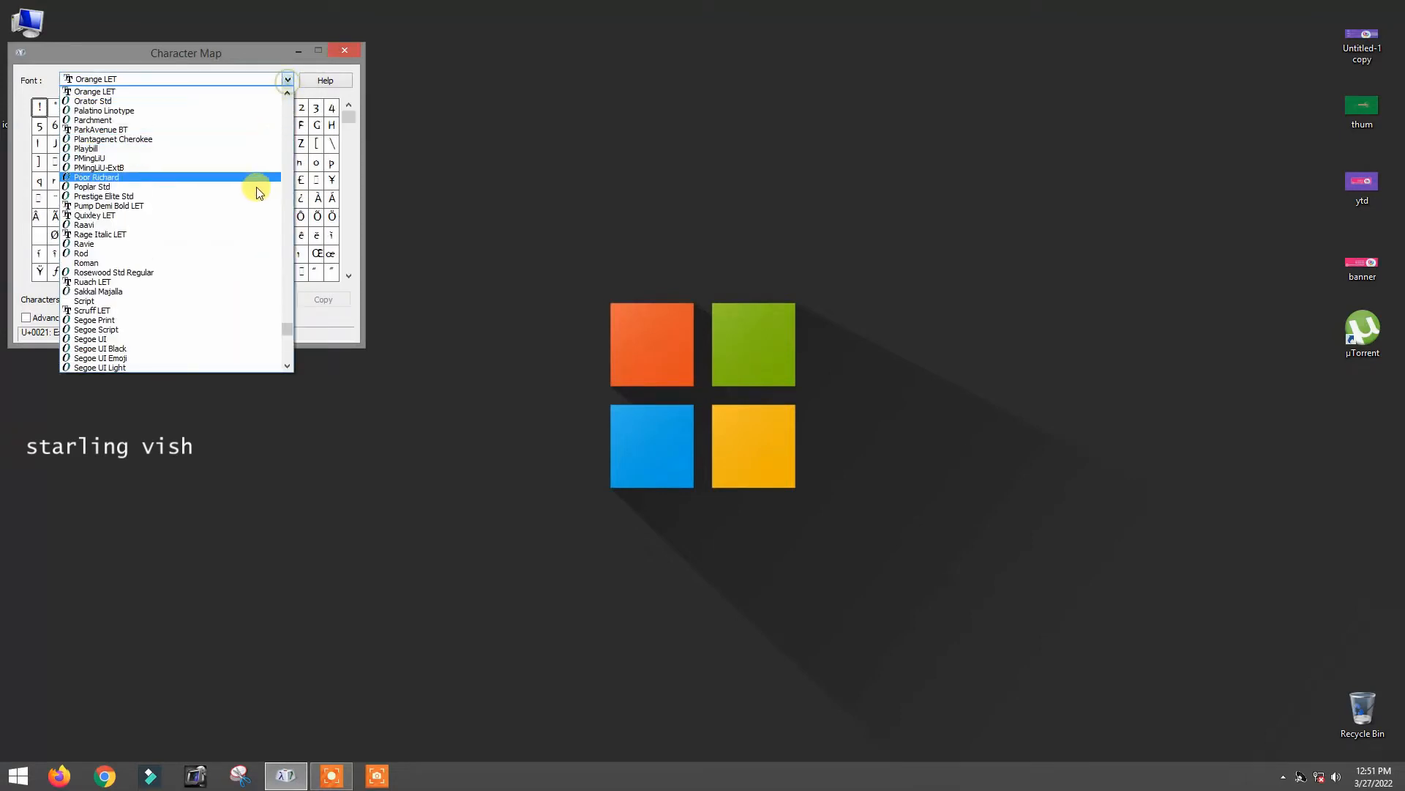
left_click(230, 337)
Step: Preview the Malayalam character sets of the ML-TTNalini and ML-TTSibi fonts
left_click(288, 80)
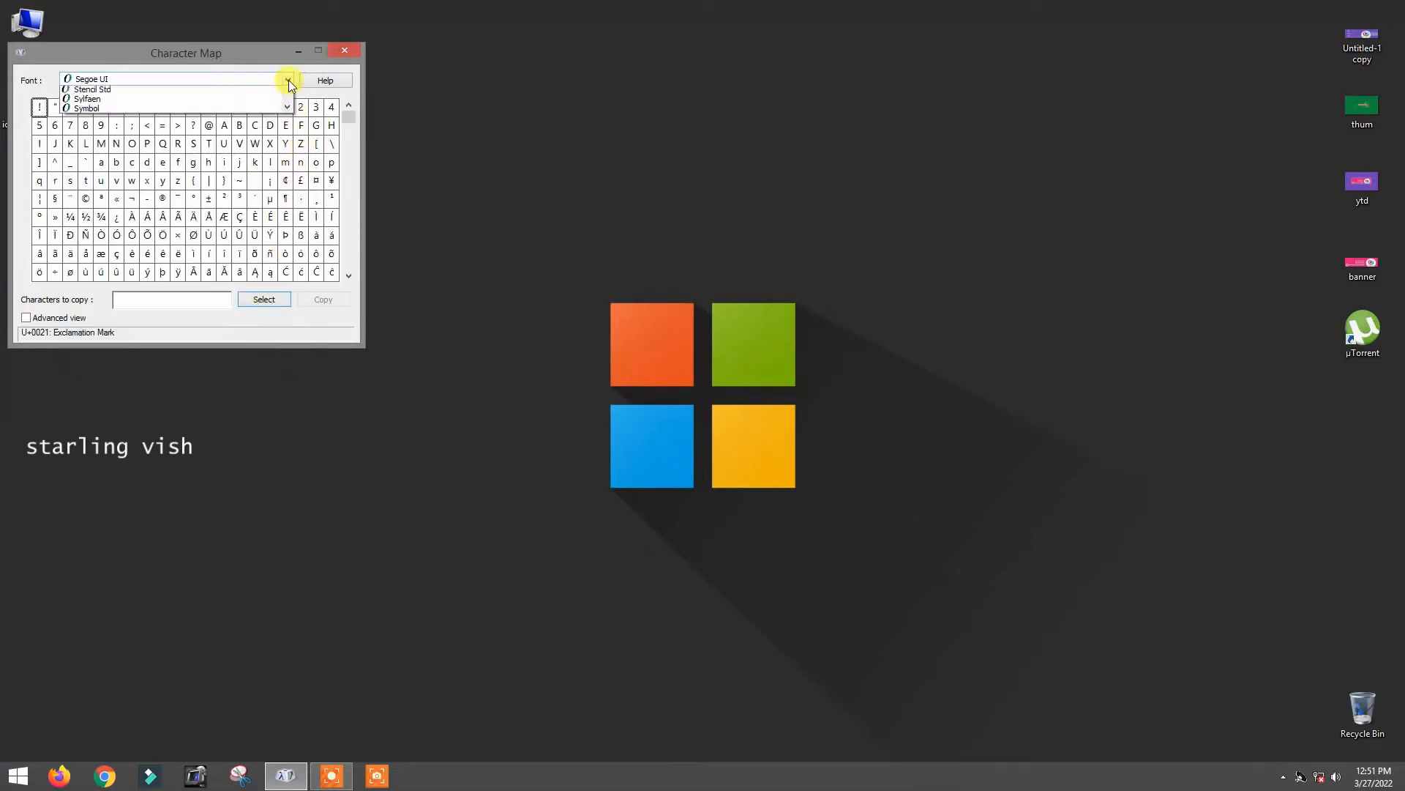
left_click_drag(287, 342, 289, 246)
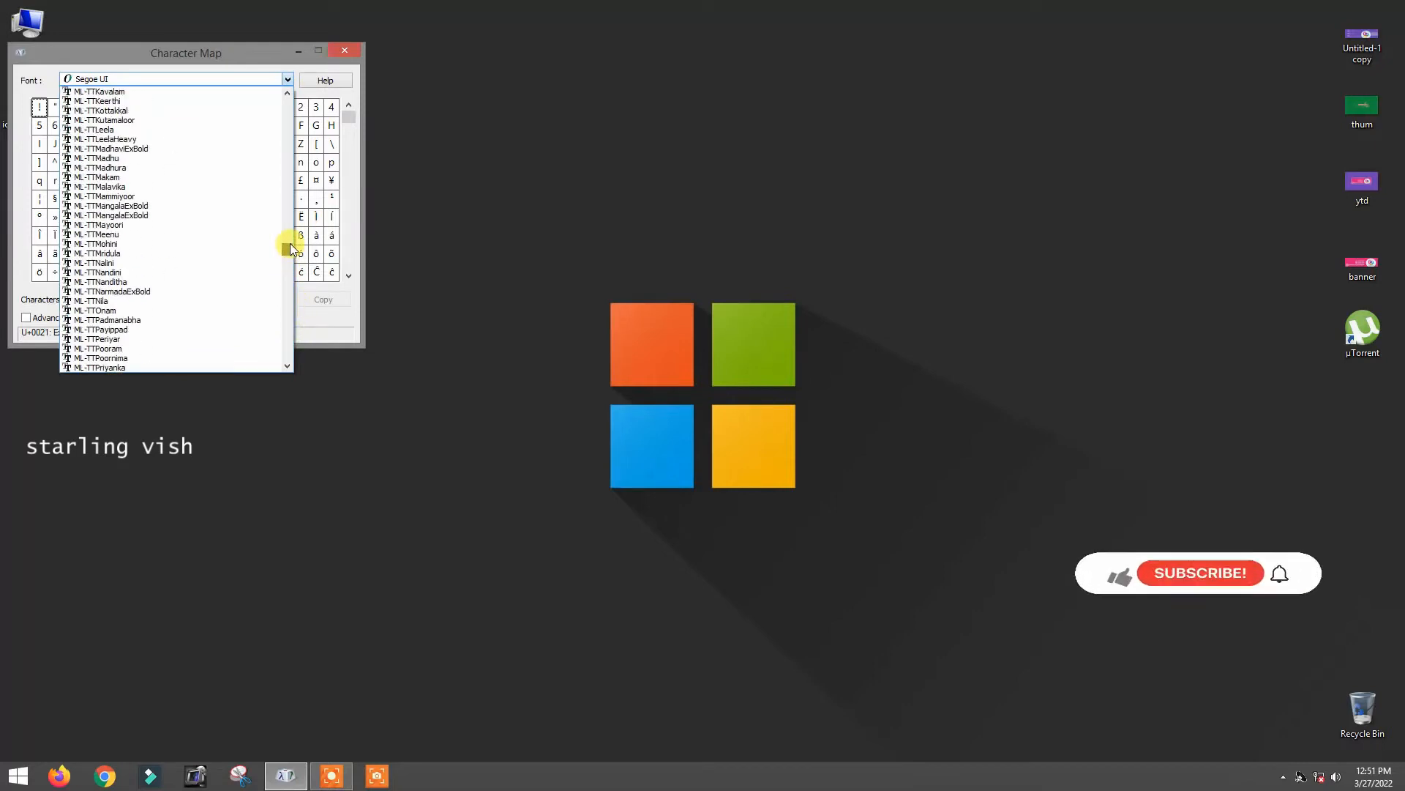
left_click(217, 262)
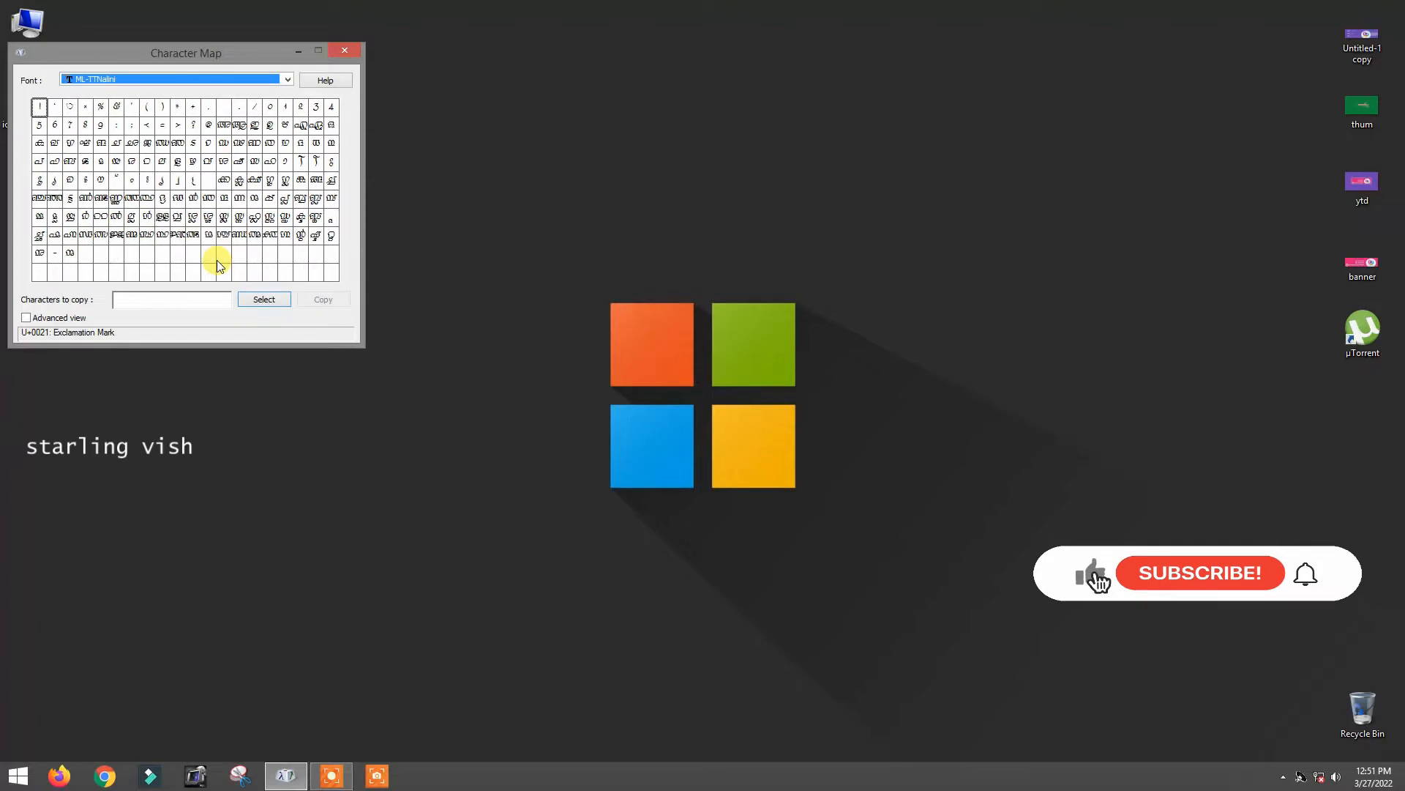
left_click(287, 80)
left_click(227, 290)
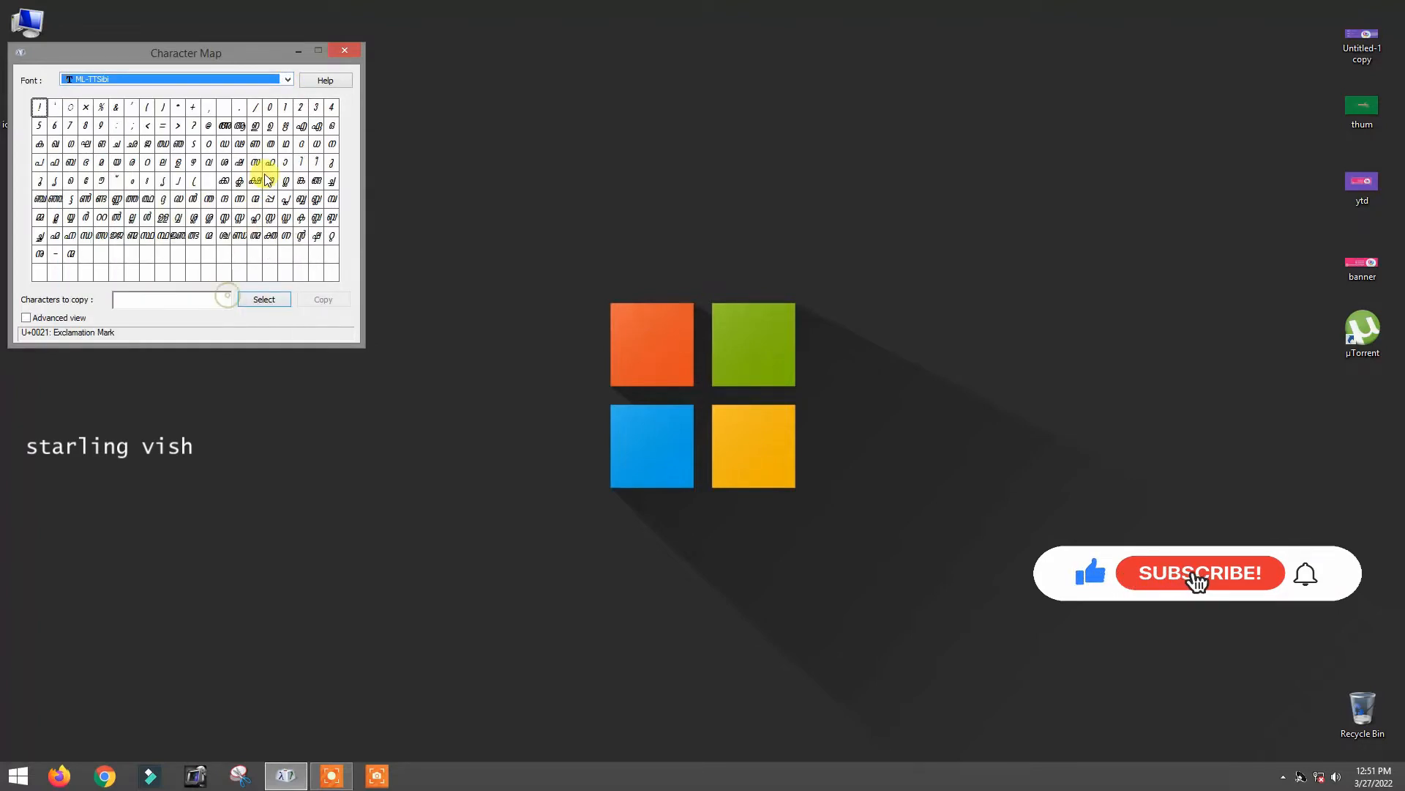
Step: Preview the Malayalam character sets of the ML-TTTheyyam and ML-TTMakam fonts
left_click(287, 82)
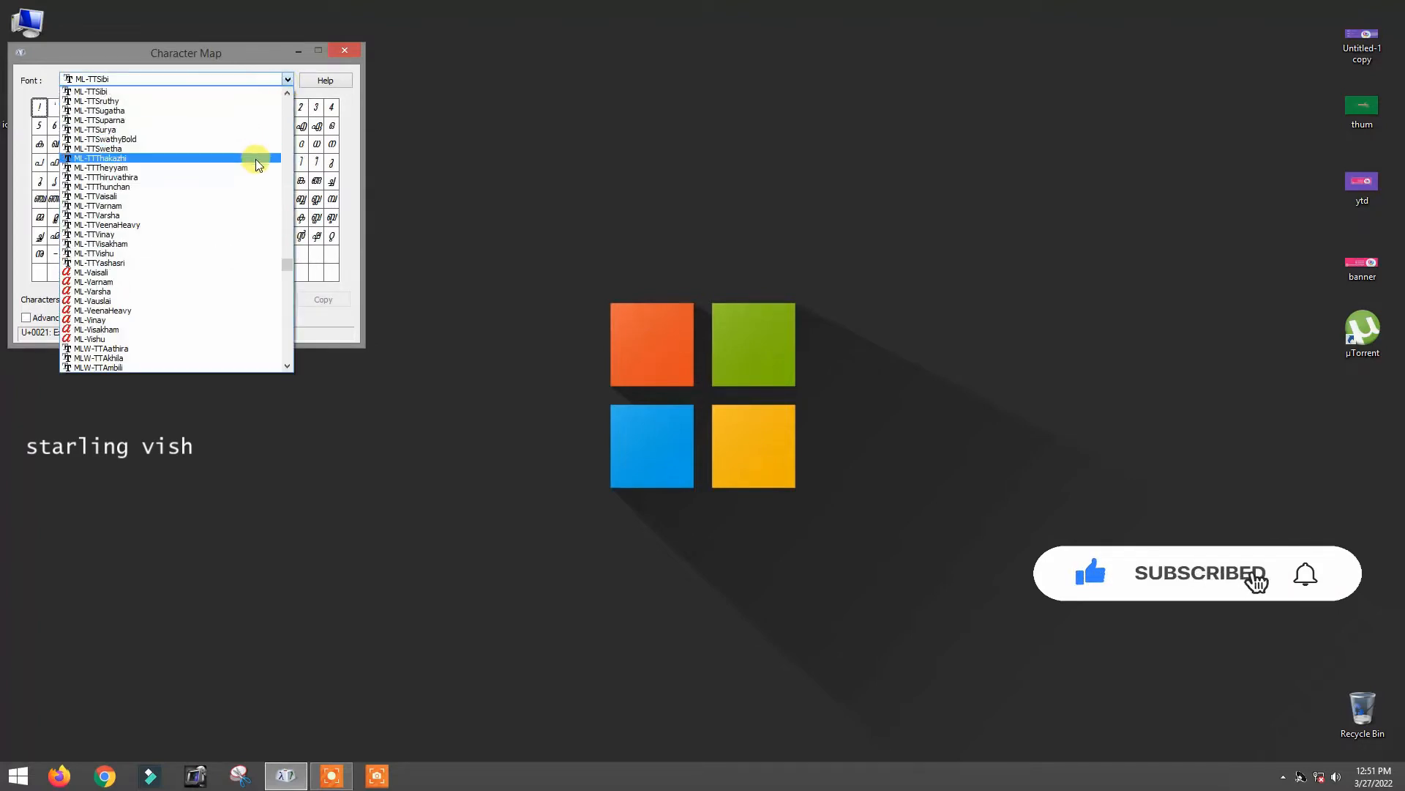
left_click(256, 172)
left_click(287, 80)
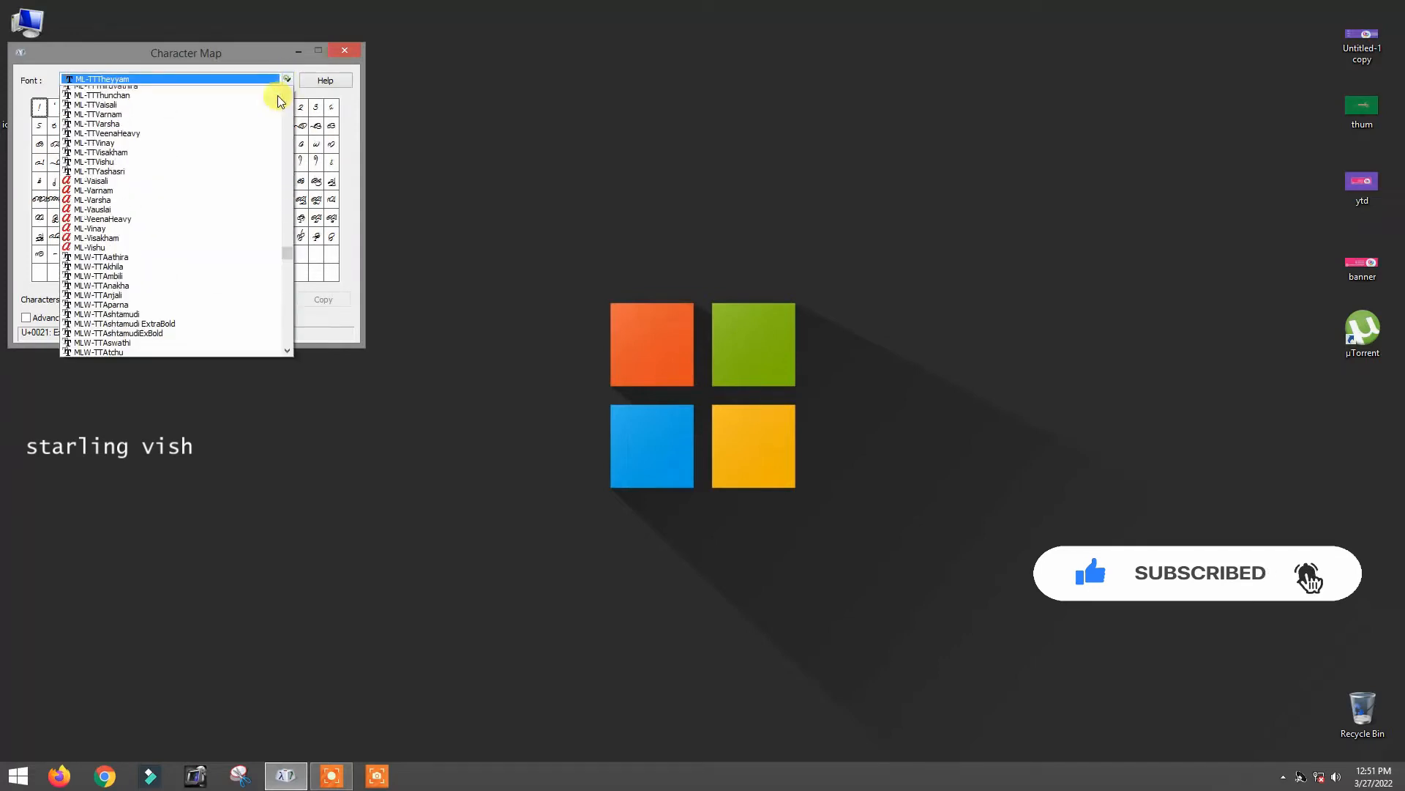
left_click_drag(290, 273, 288, 246)
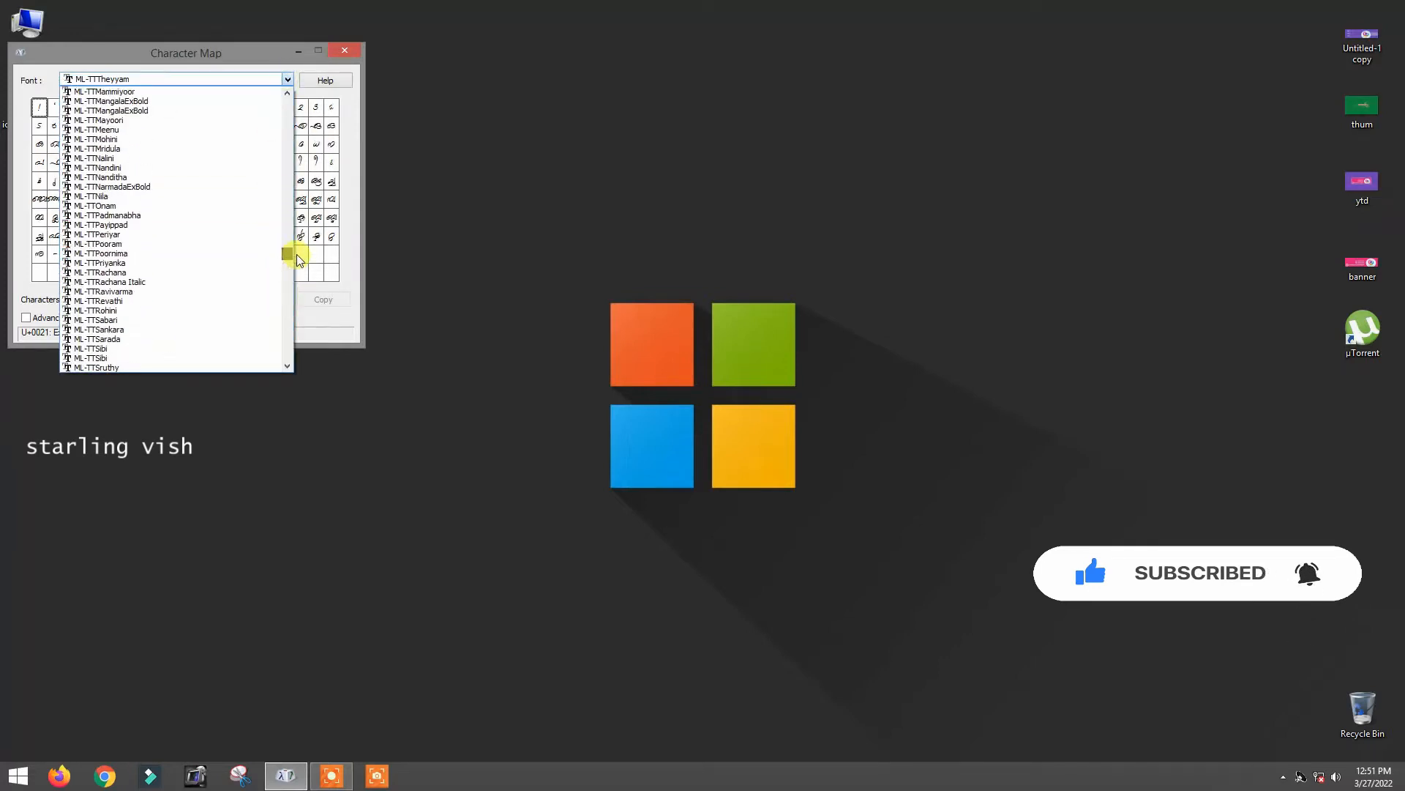
left_click(256, 178)
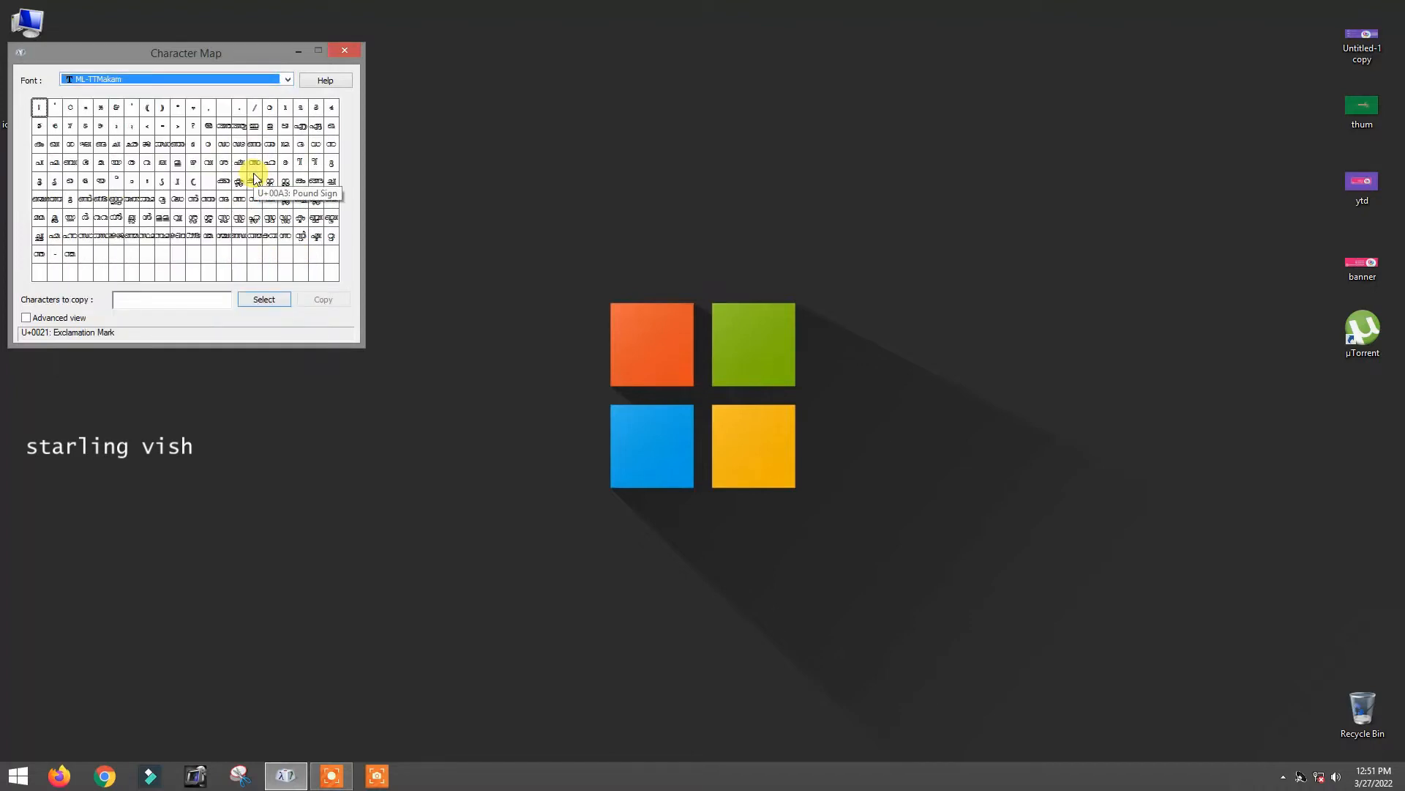
Step: Open Adobe Photoshop and create a white 1920 x 1080 pixel RGB document at 72 pixels/inch, moving its window clear of the toolbox
left_click(19, 778)
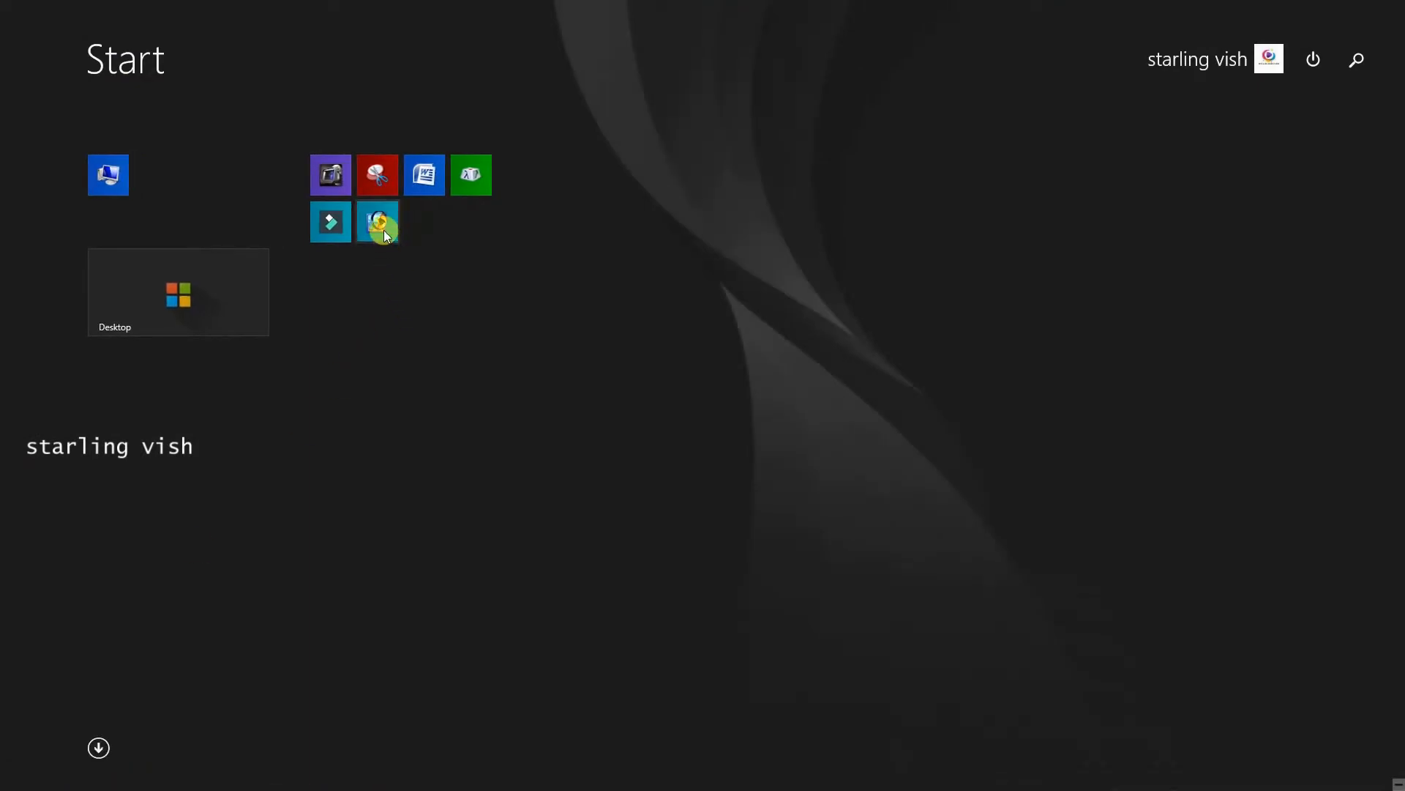
left_click(384, 230)
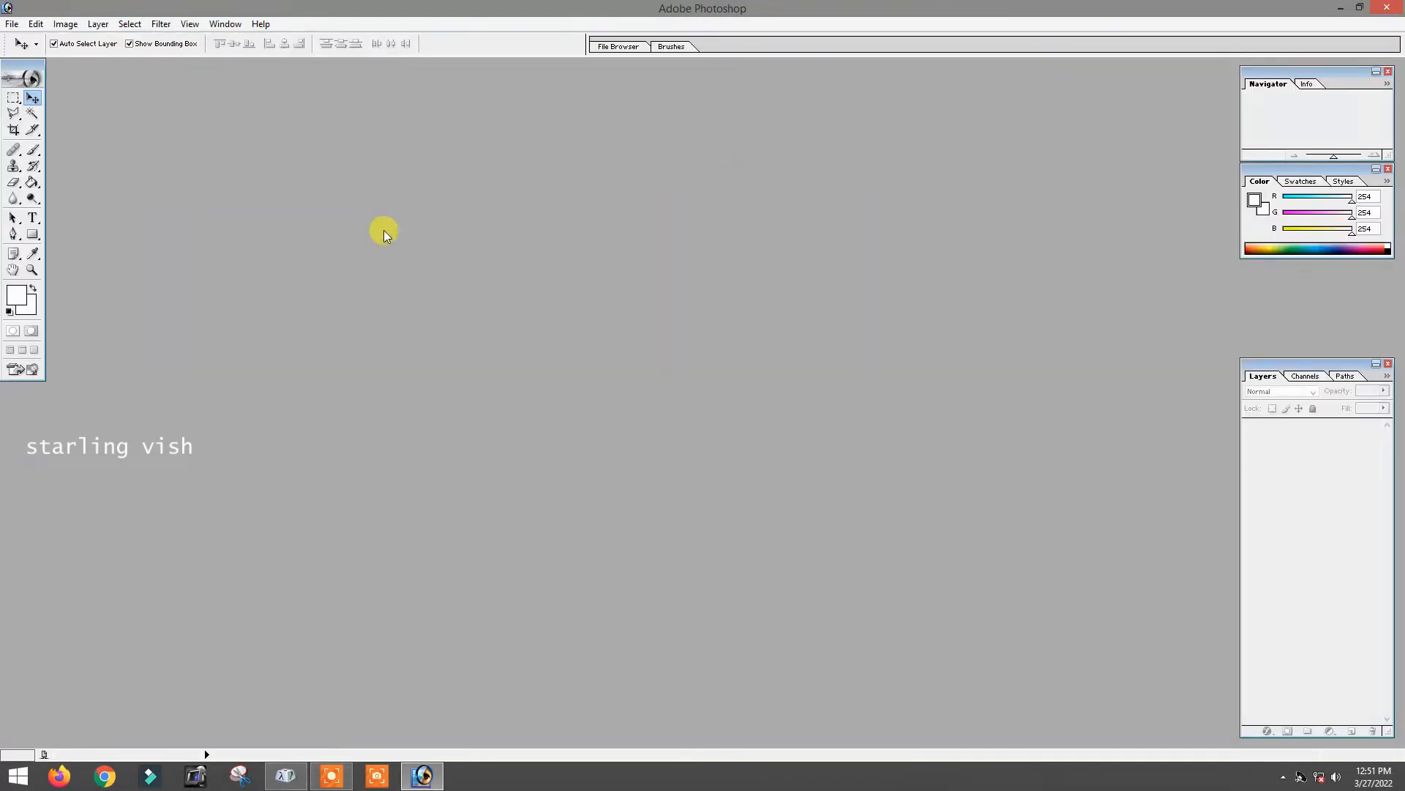
left_click(11, 24)
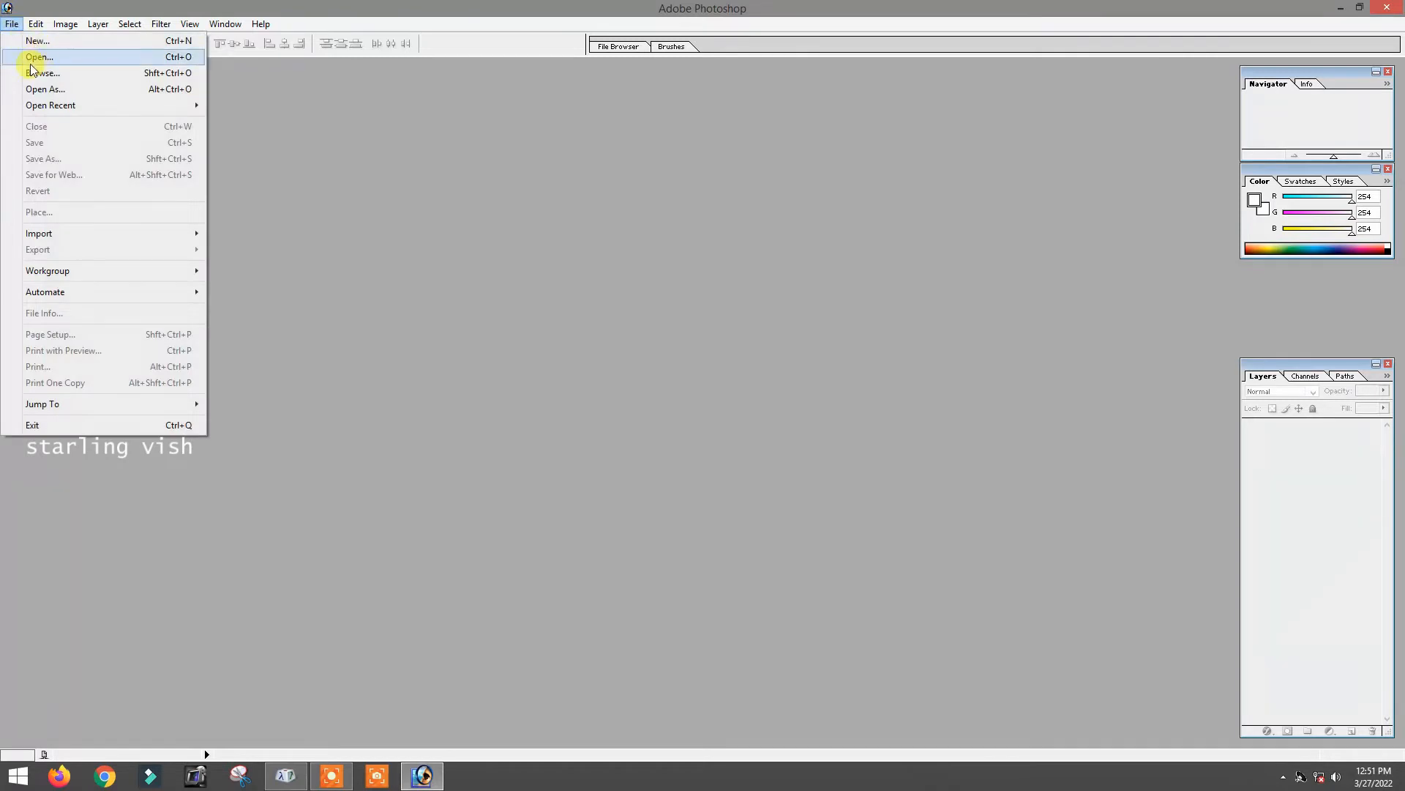
left_click(34, 41)
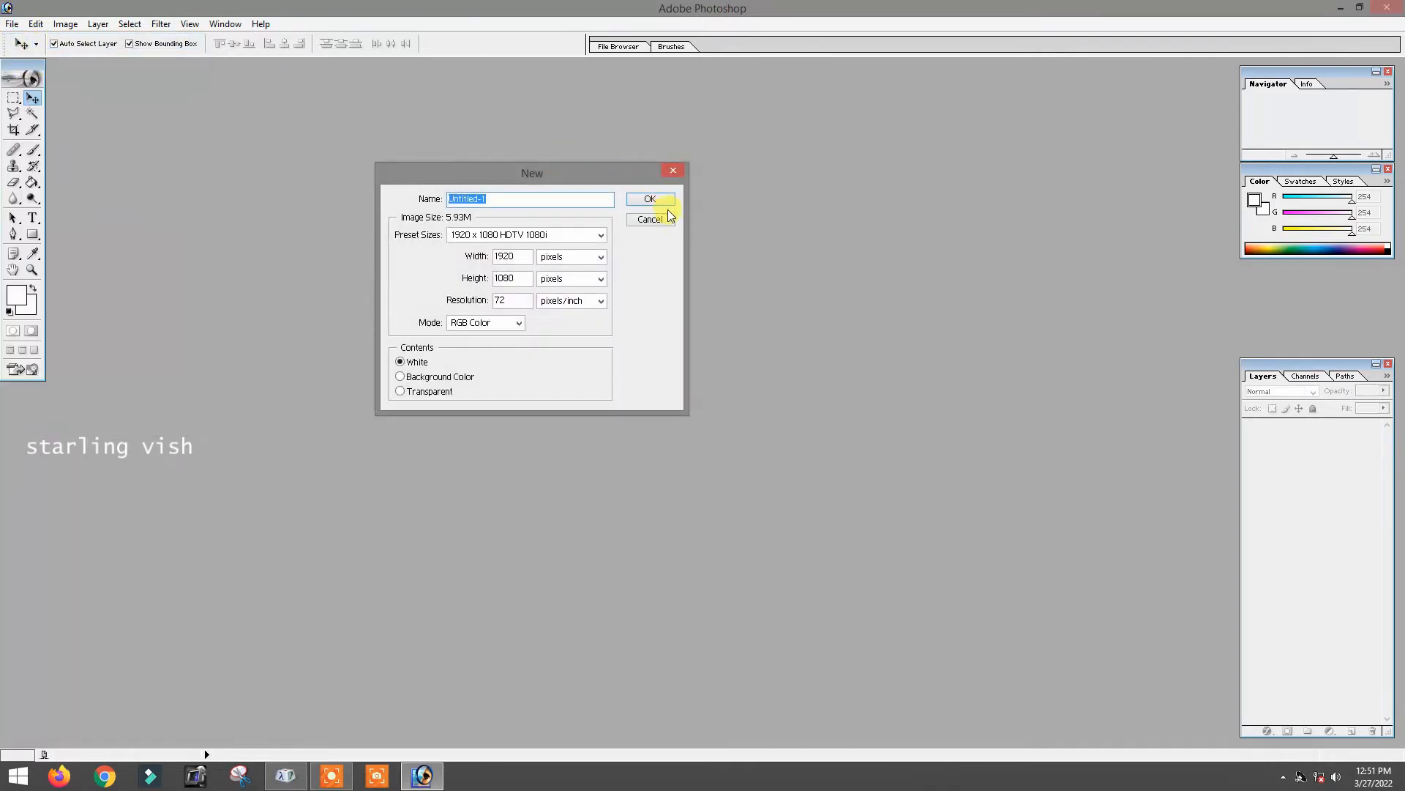
left_click(662, 199)
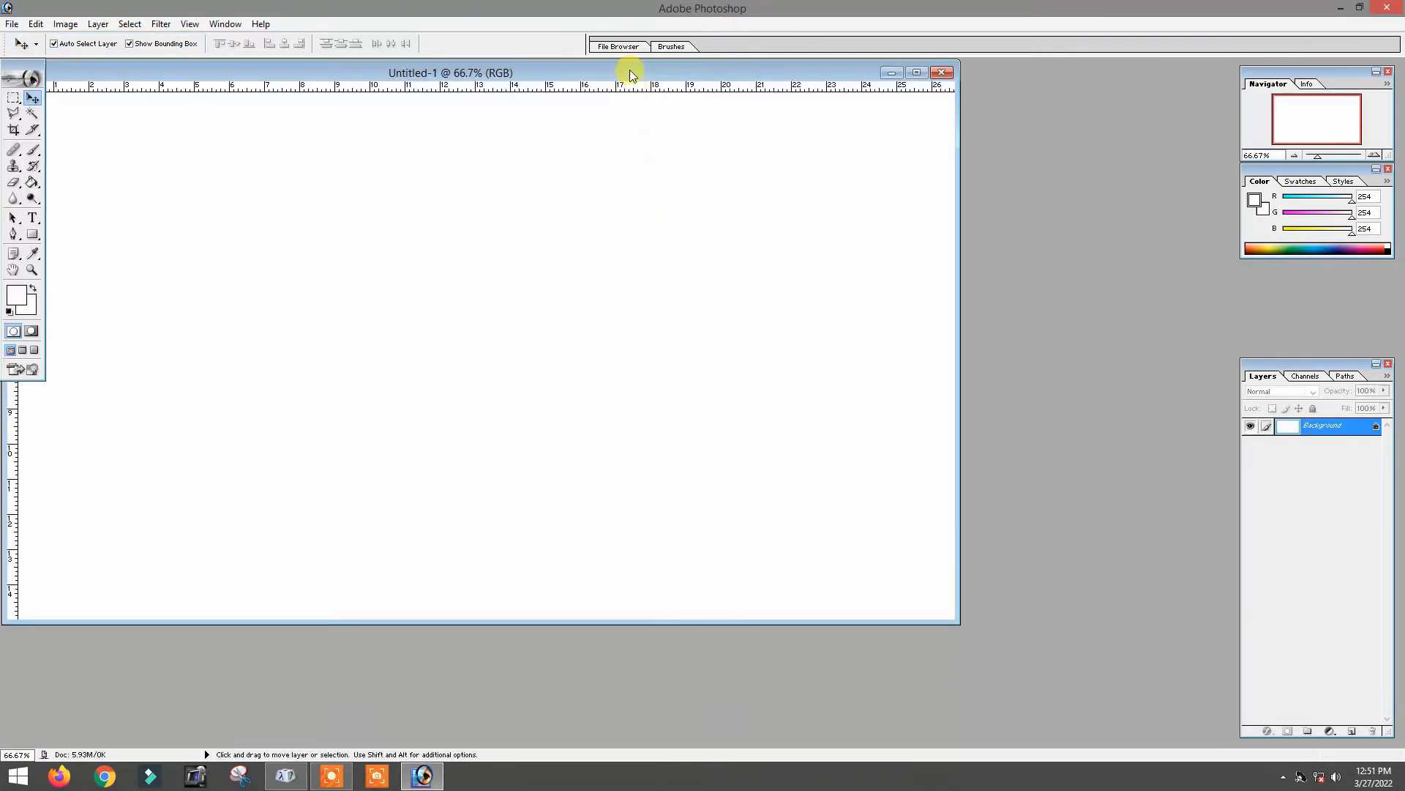
left_click_drag(629, 73, 740, 101)
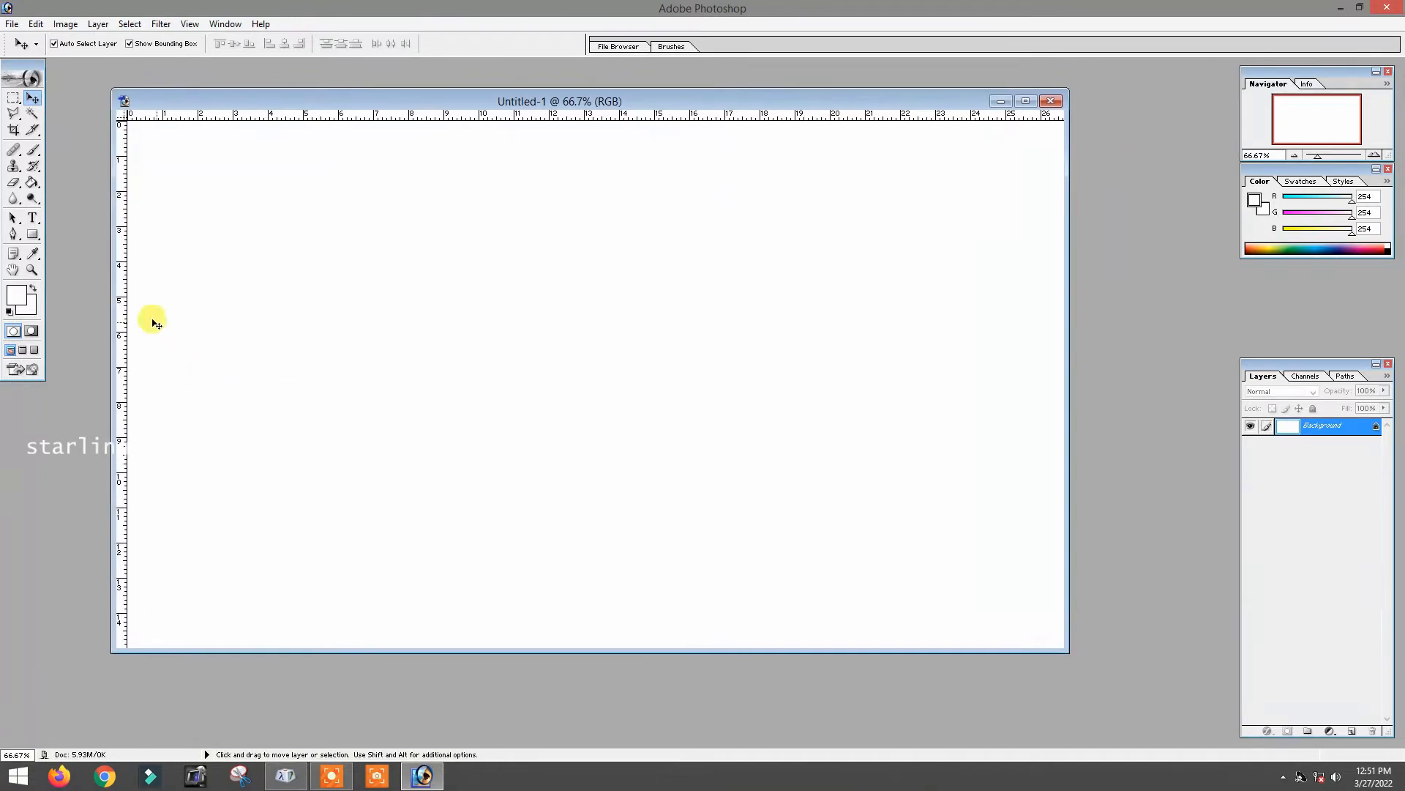
Step: Activate the Type tool and set its text color to bright red
left_click(33, 217)
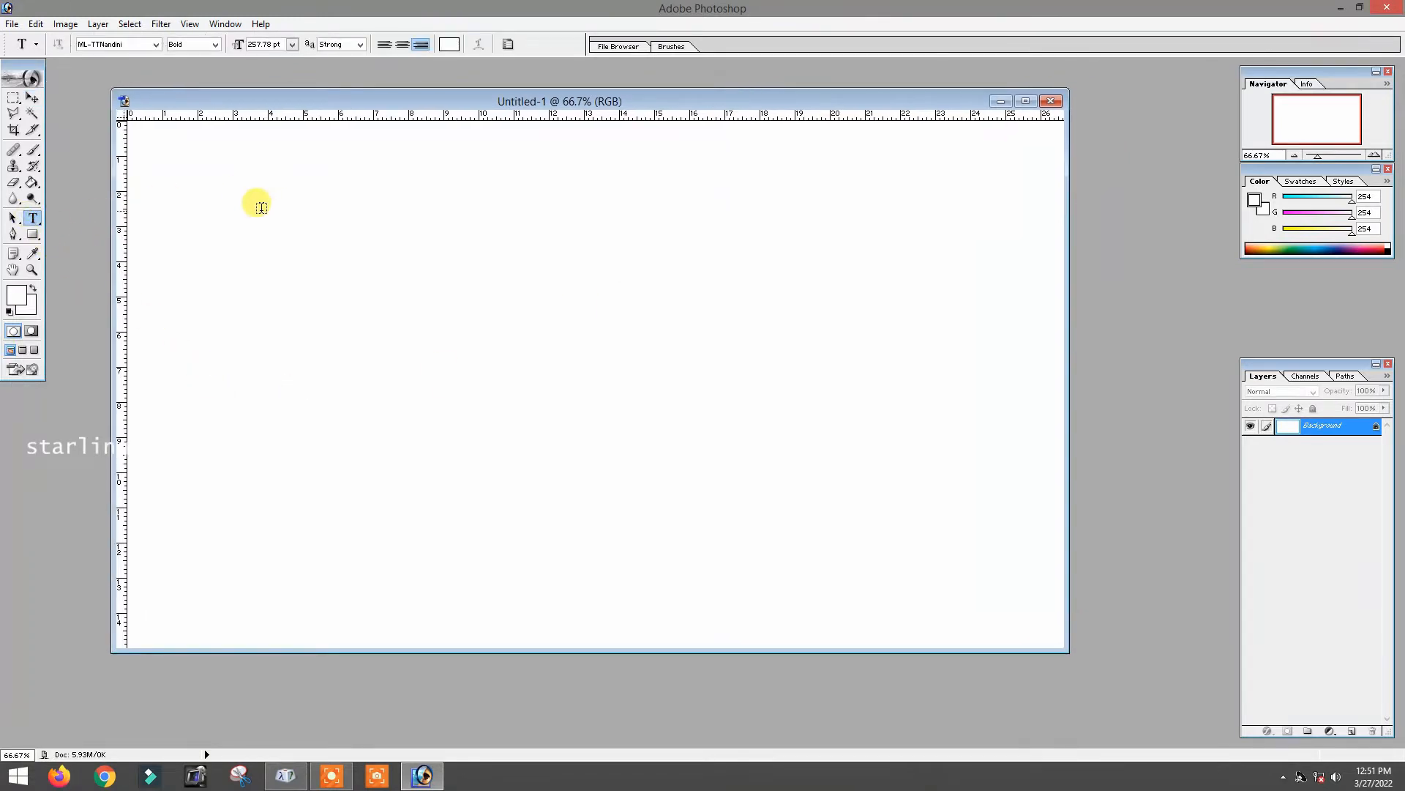
left_click(449, 44)
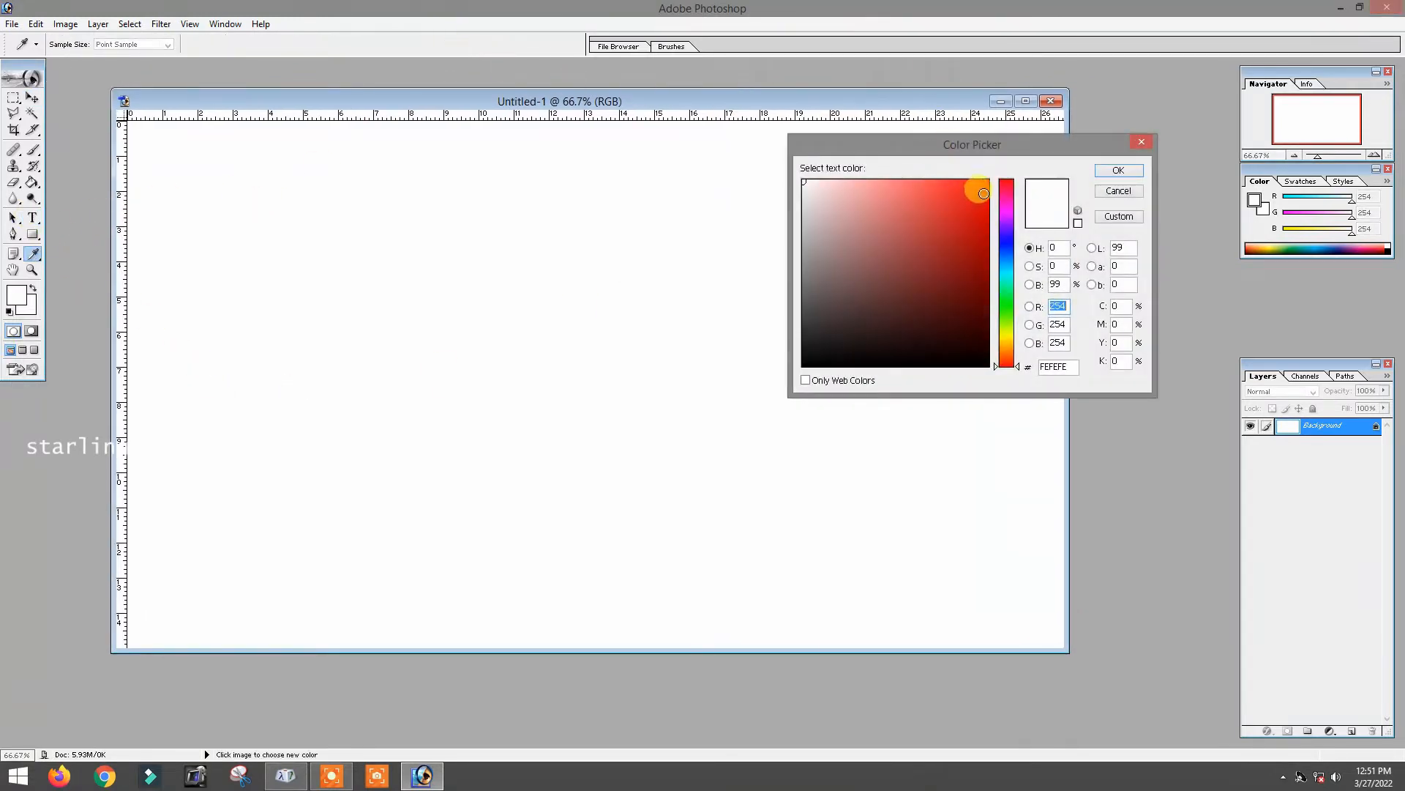
left_click(983, 185)
left_click(1118, 173)
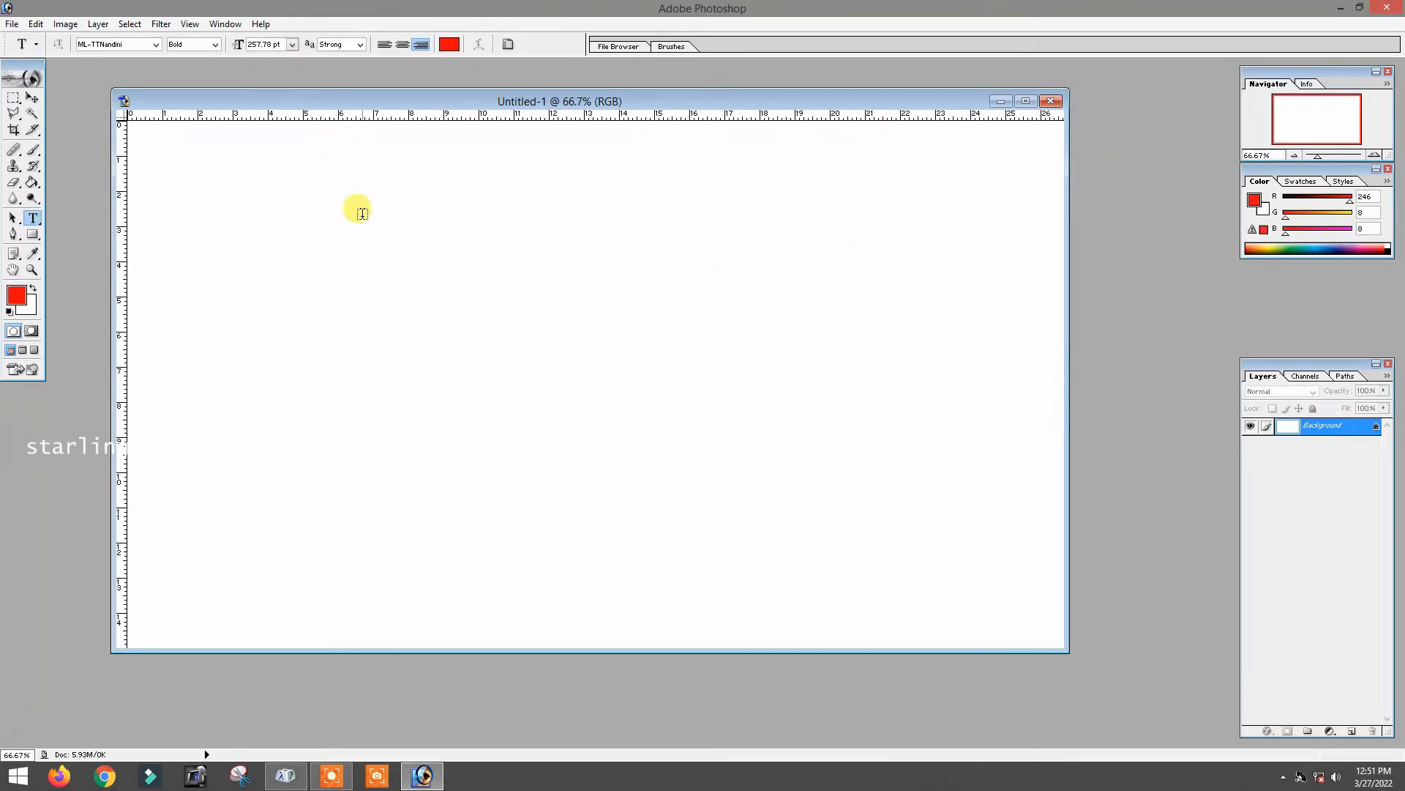
Step: Draw a text box about 11.7 by 2.1 inches in the canvas's upper half, with centered text at 60 pt
left_click_drag(323, 219, 735, 293)
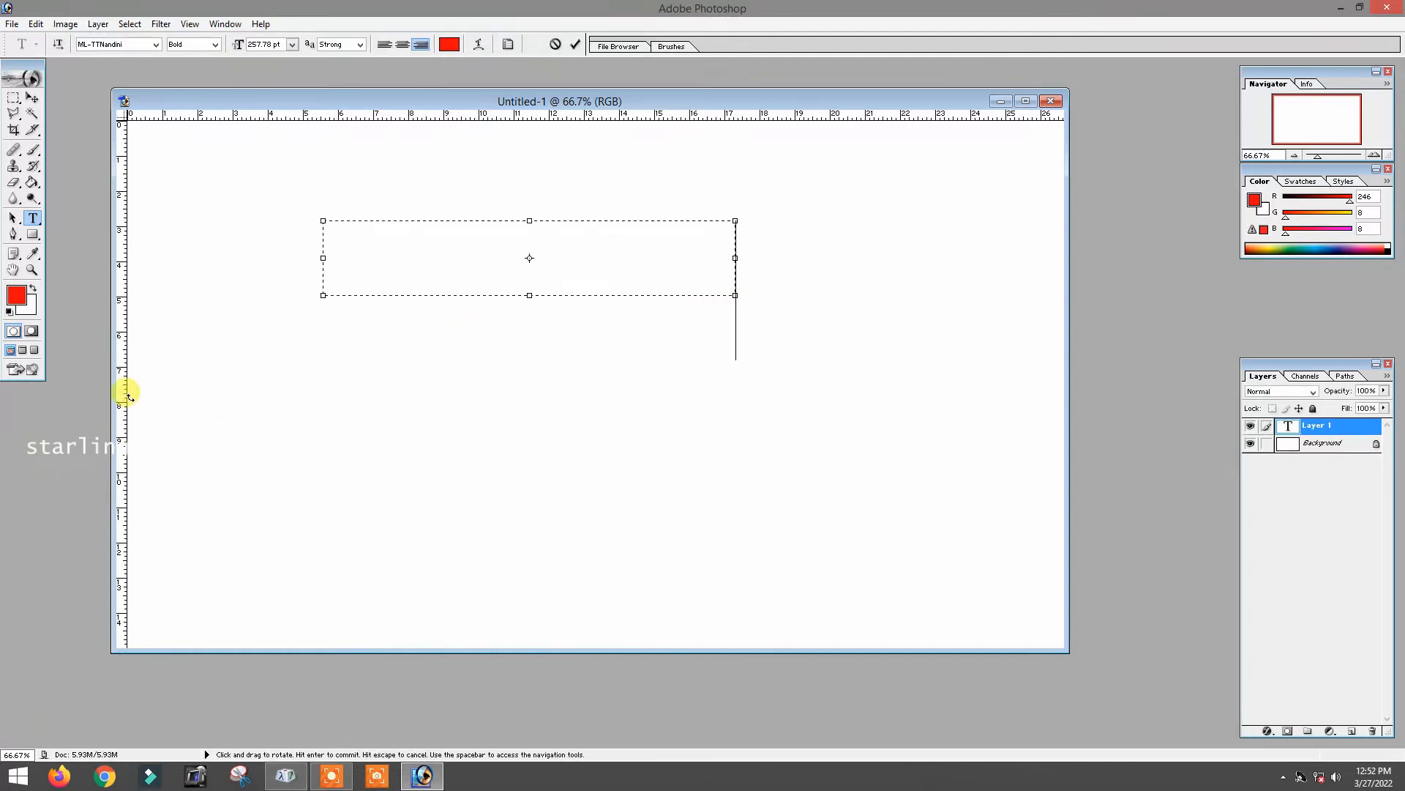
left_click(292, 45)
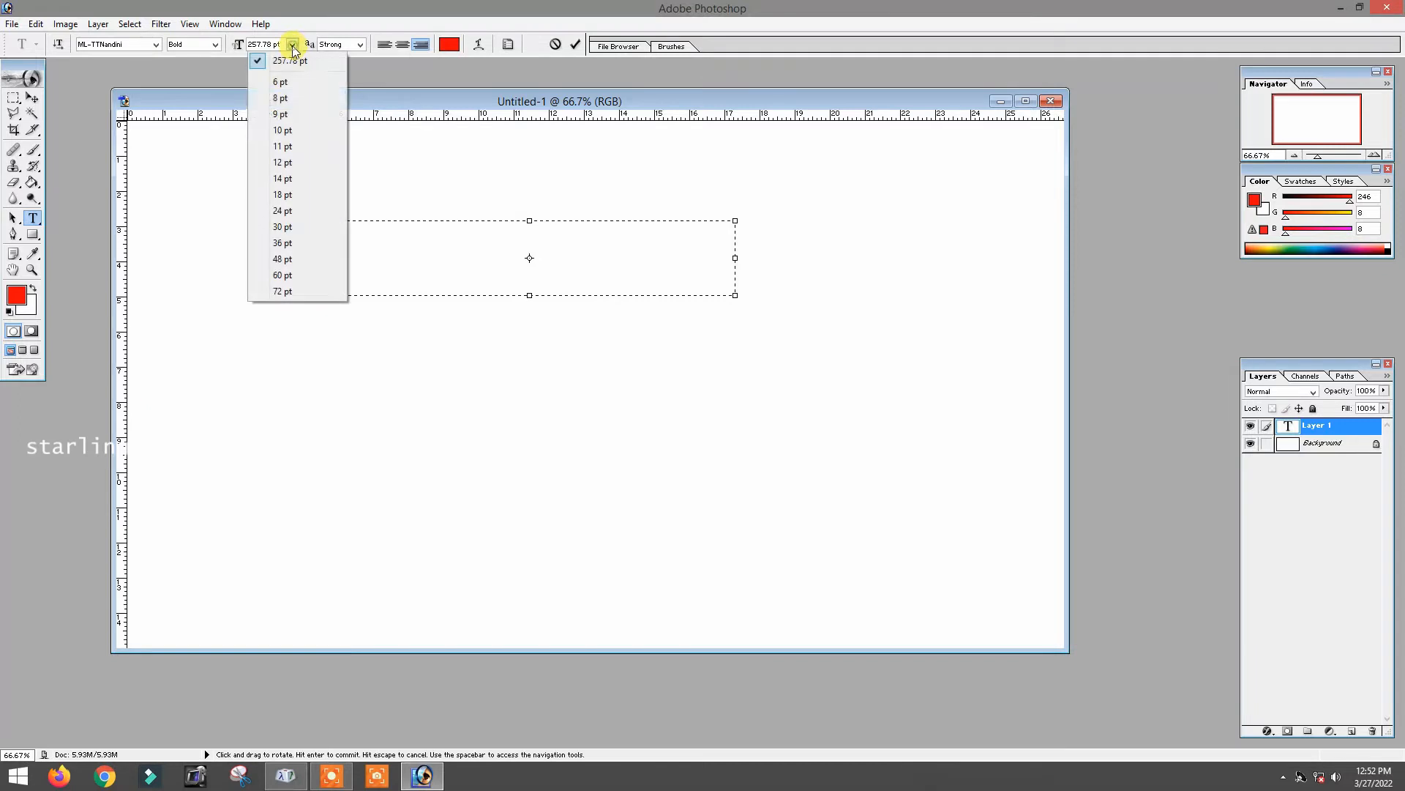
left_click(279, 275)
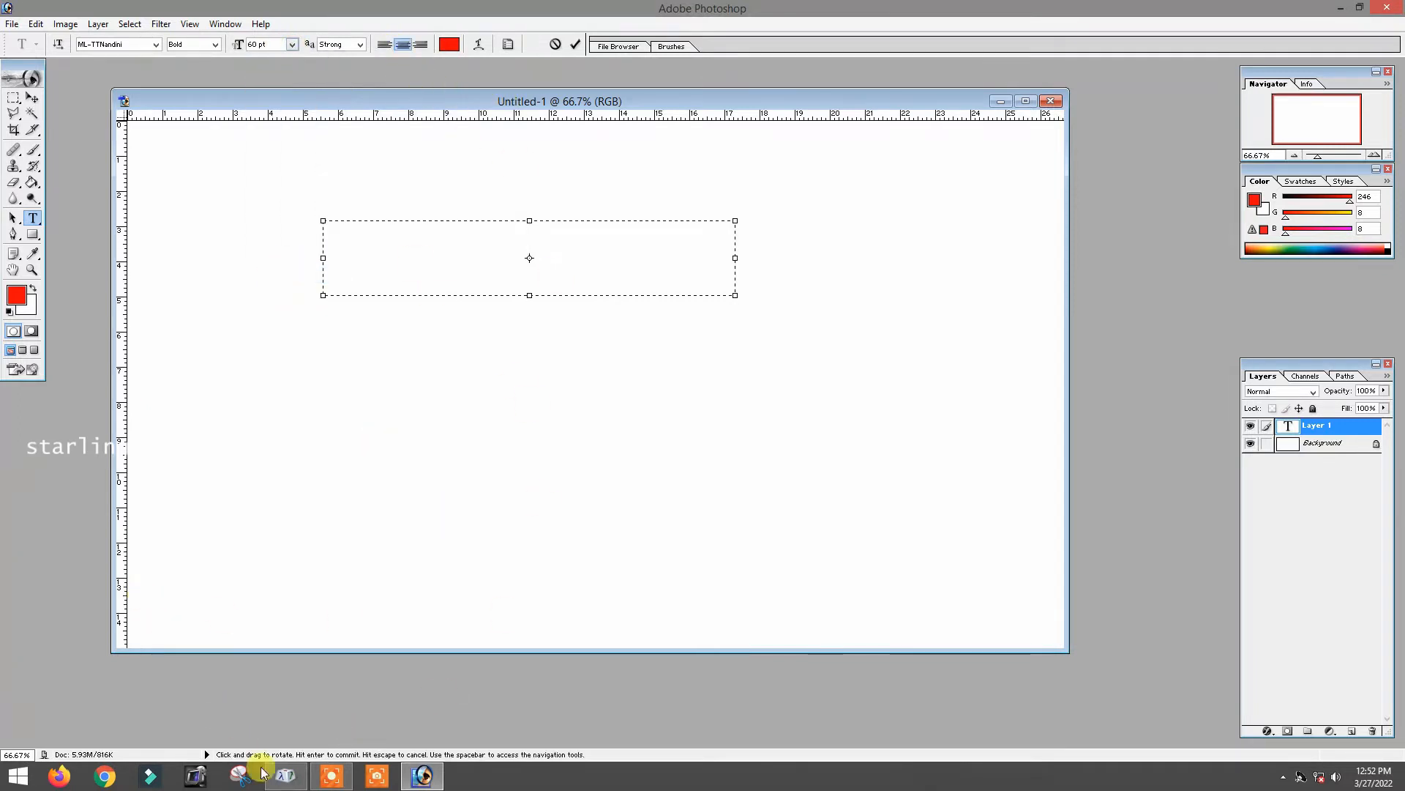
Step: Switch to Character Map, move its window clear of the text box and load the ML-TTKarthika font
left_click(298, 782)
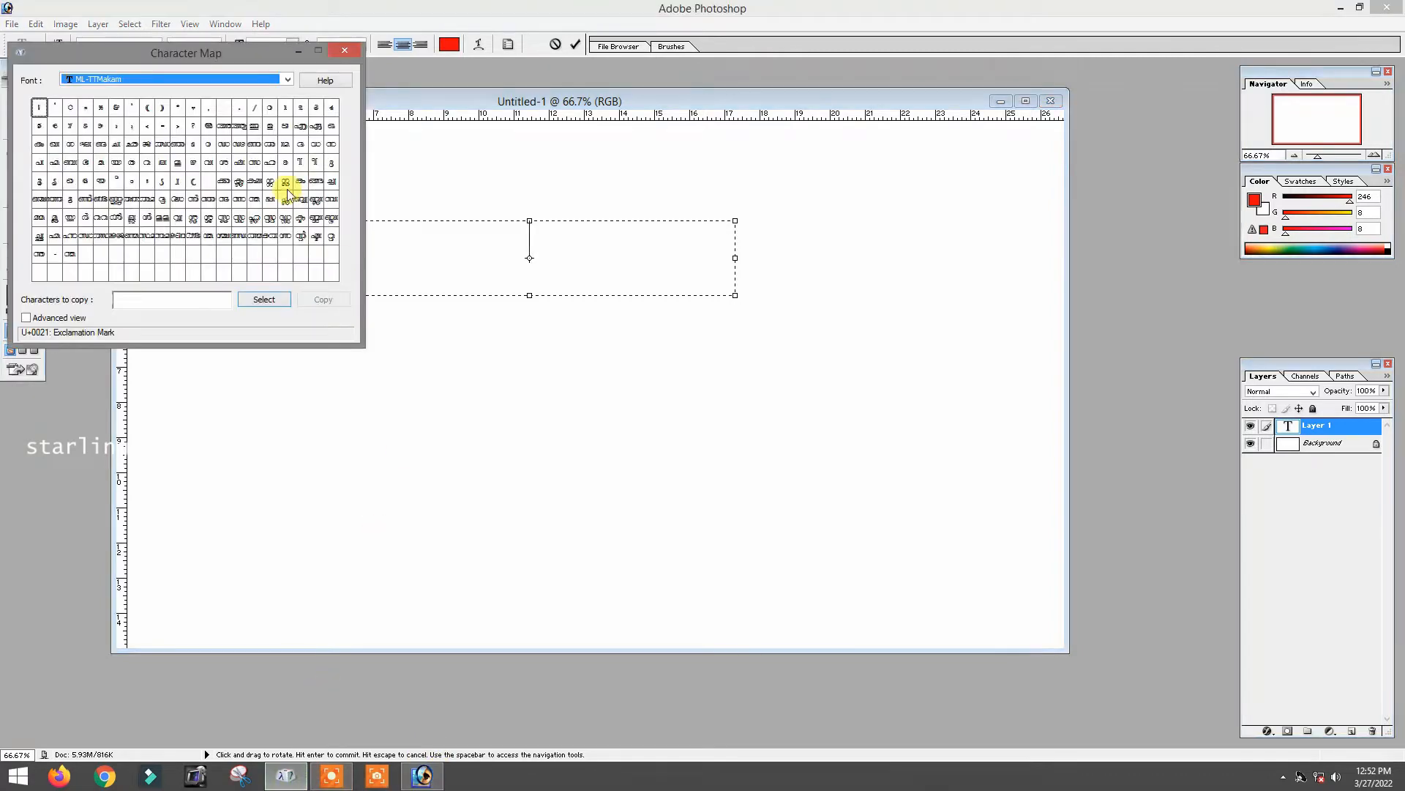
left_click_drag(222, 57, 992, 139)
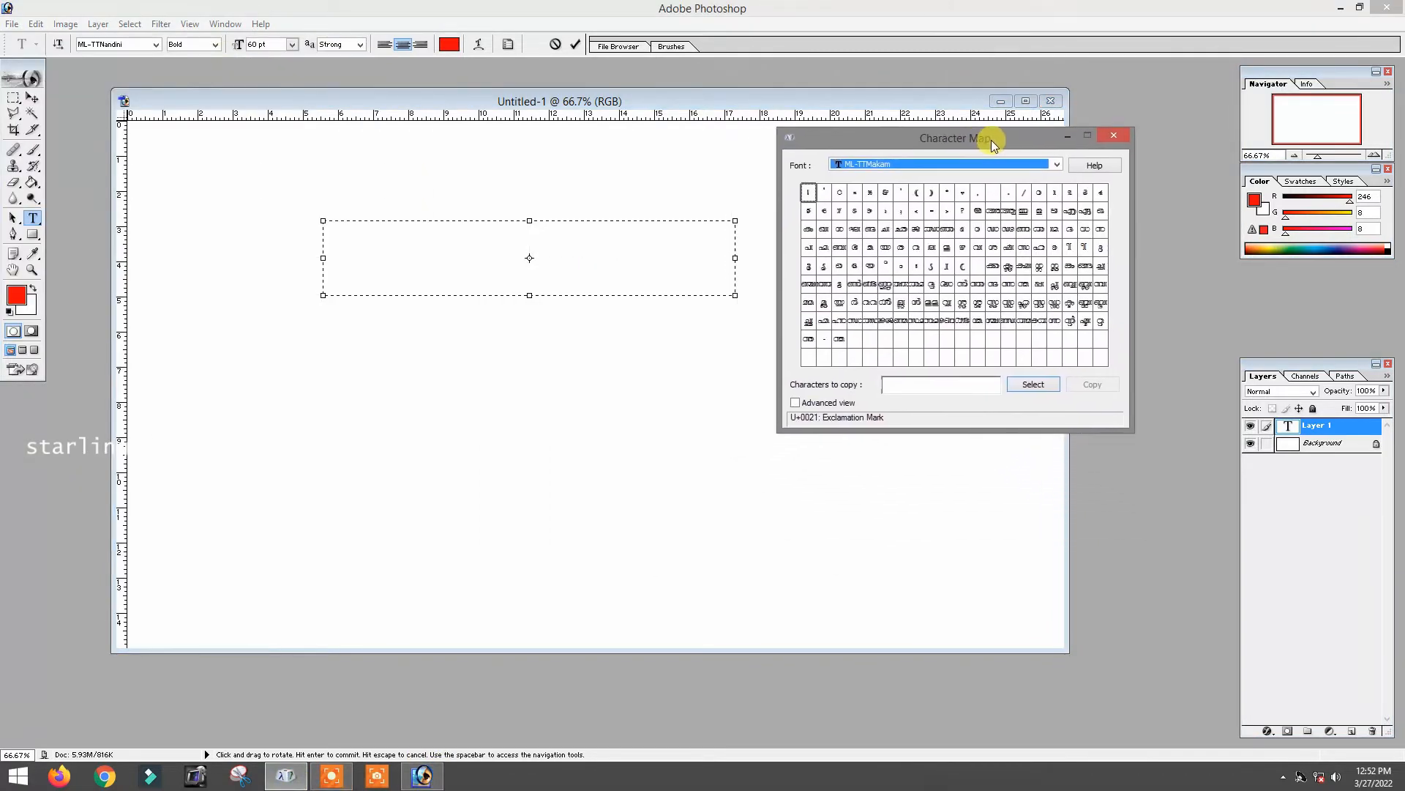
left_click(1061, 165)
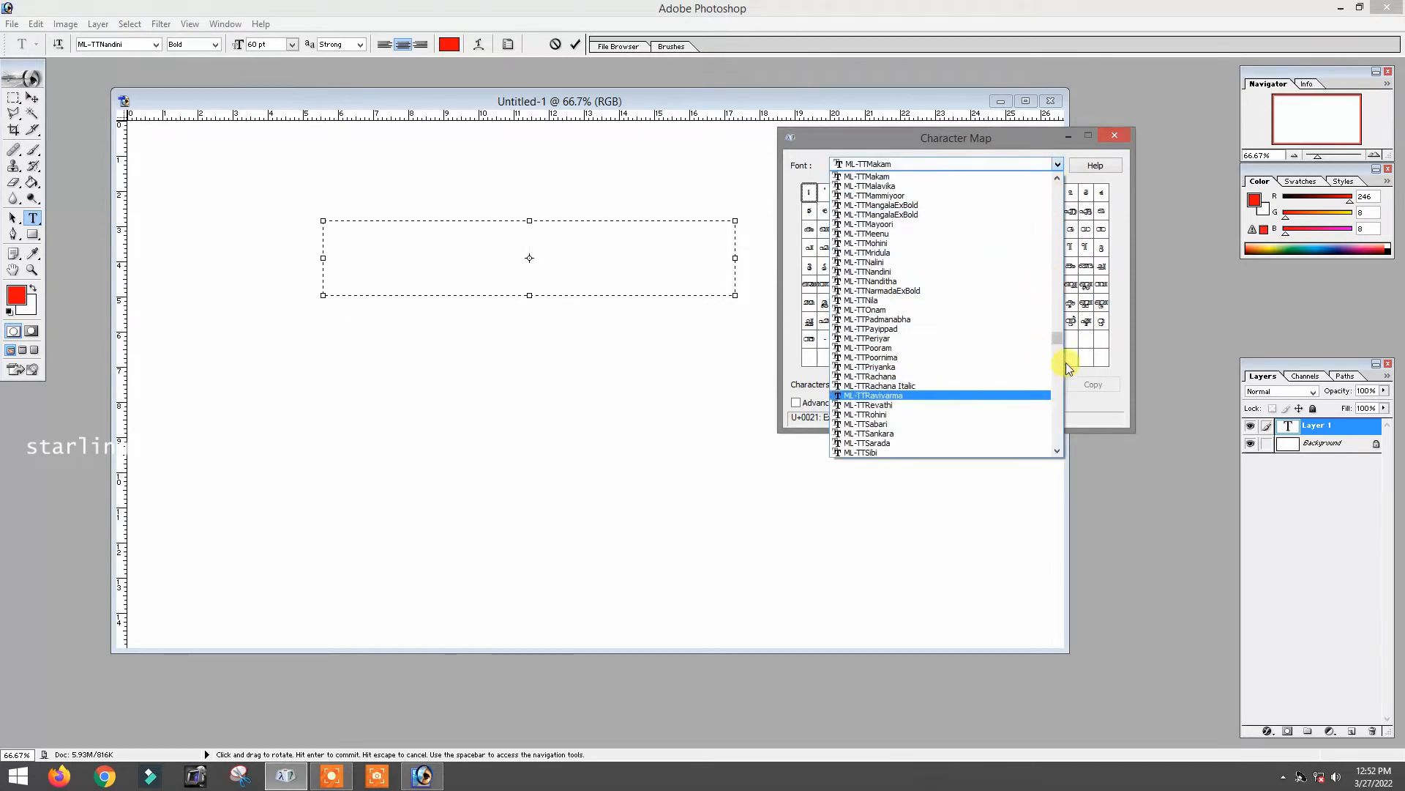
mouse_move(1062, 337)
left_mouse_down()
mouse_move(1058, 301)
mouse_move(1057, 328)
left_mouse_up()
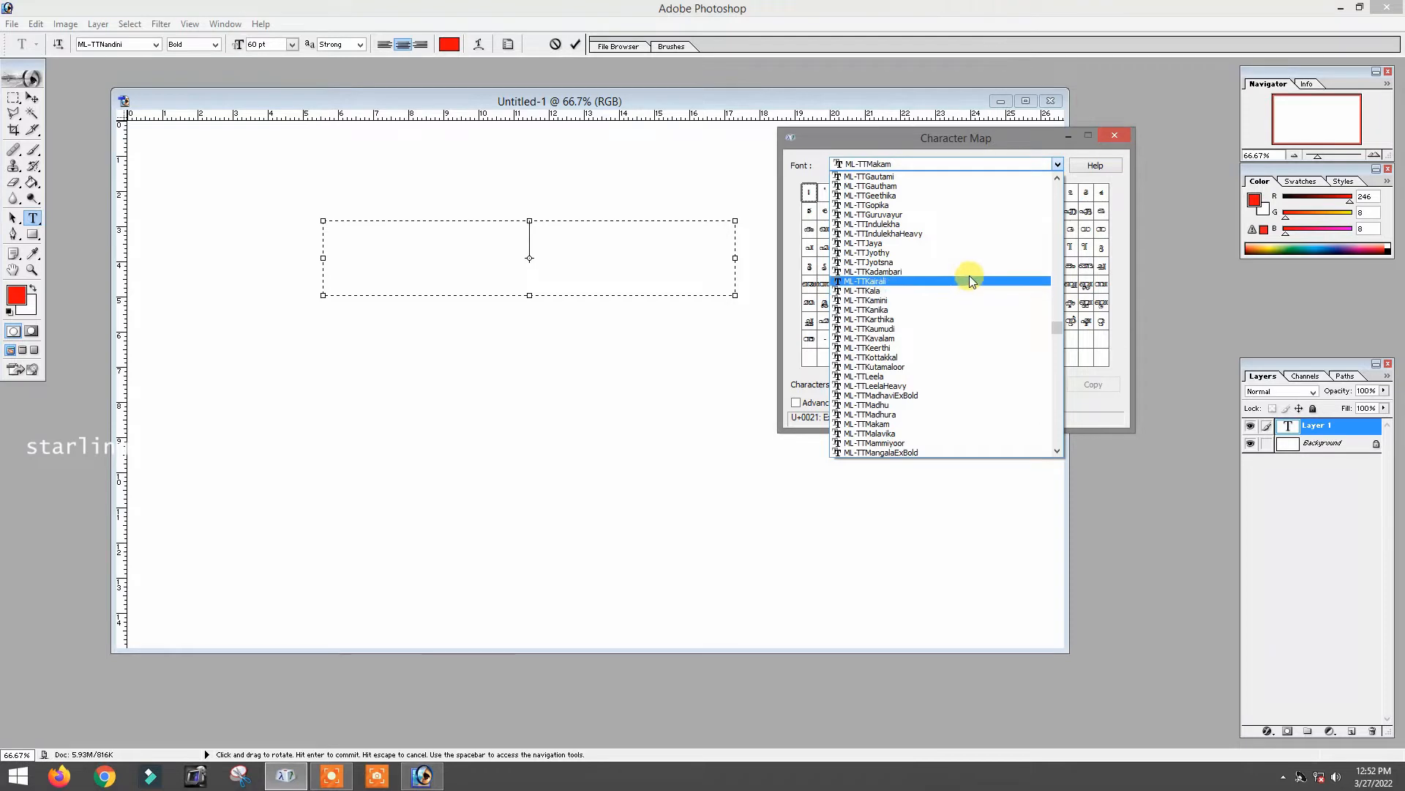
left_click(959, 320)
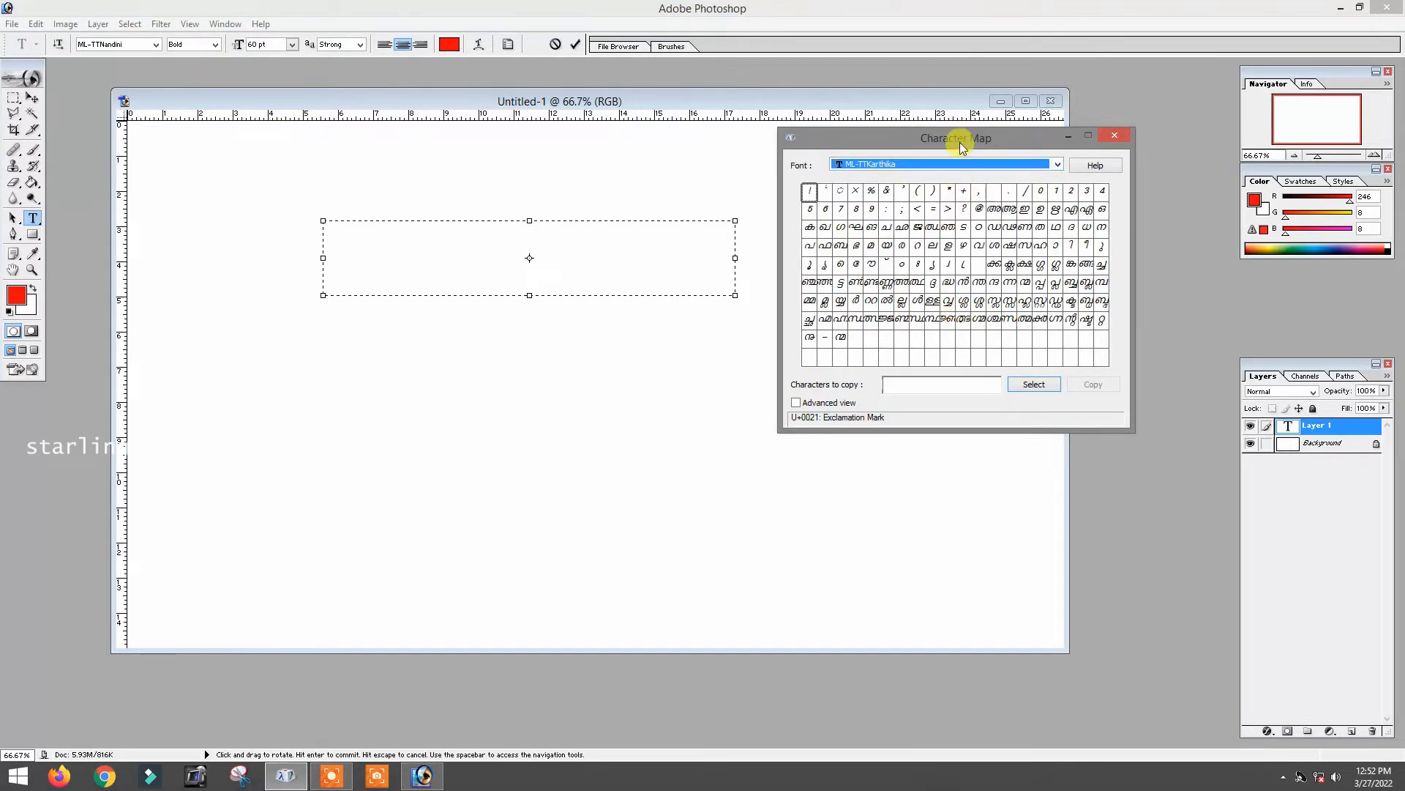
left_click_drag(979, 141, 1003, 139)
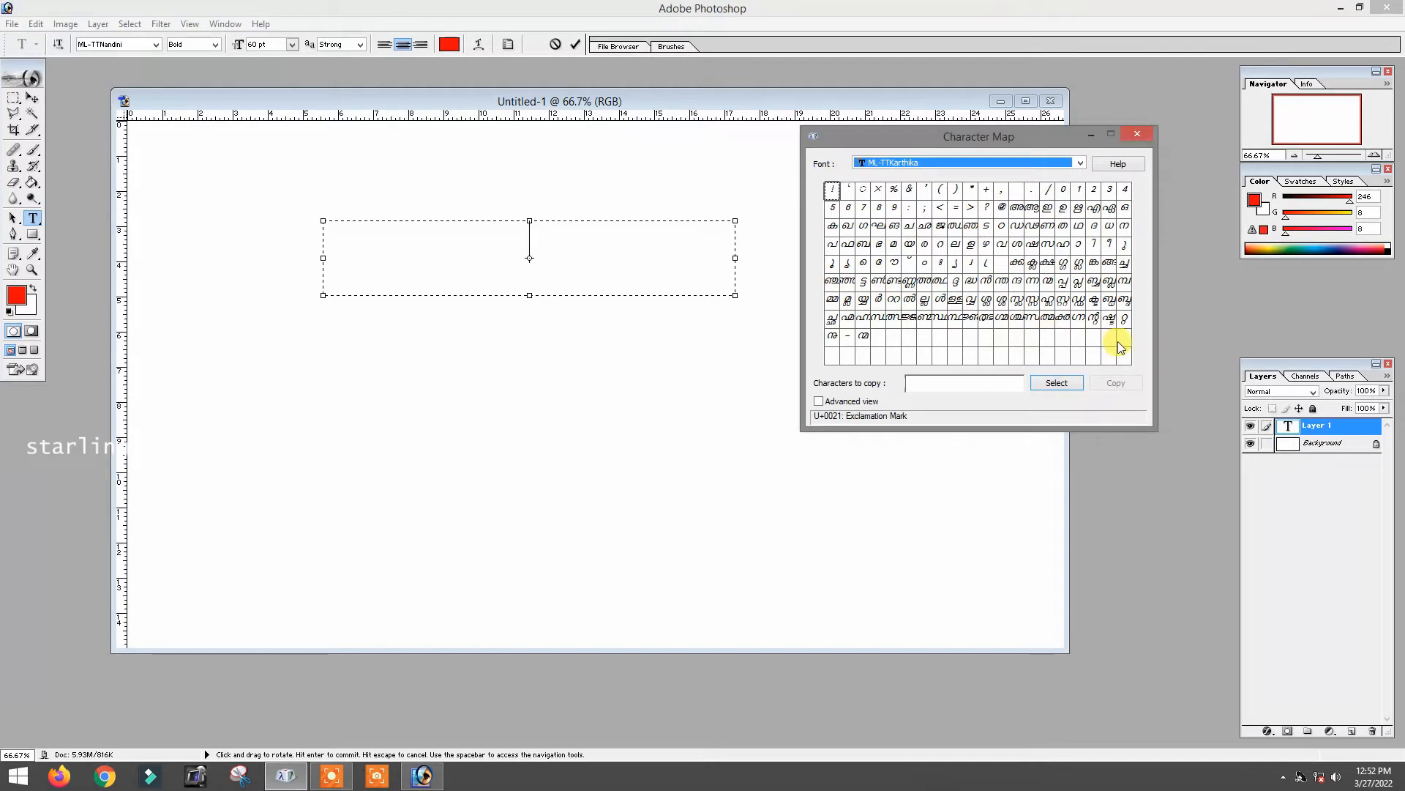
Step: Collect the characters of the Malayalam word സ്റ്റാർലിങ് one by one for copying
double_click(1063, 300)
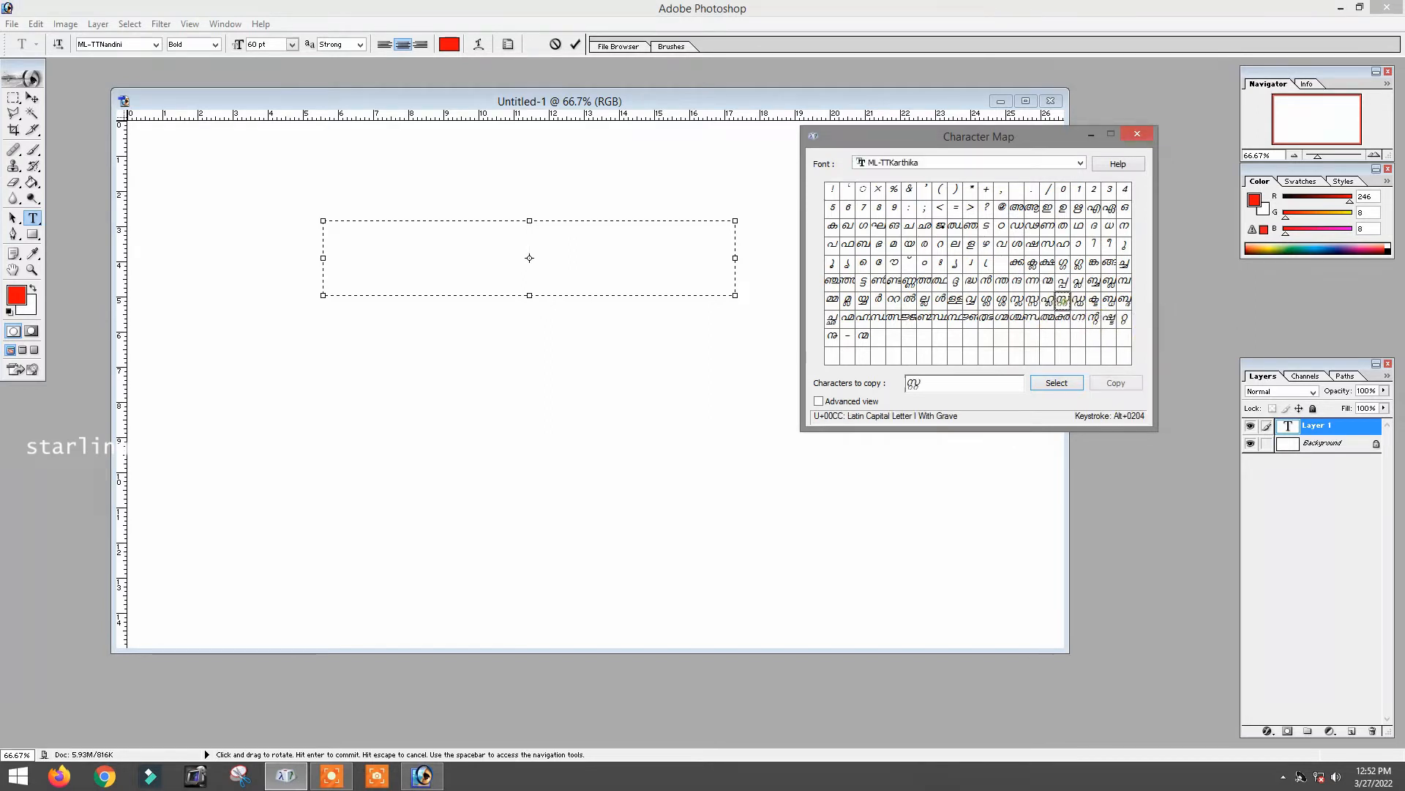
double_click(1080, 245)
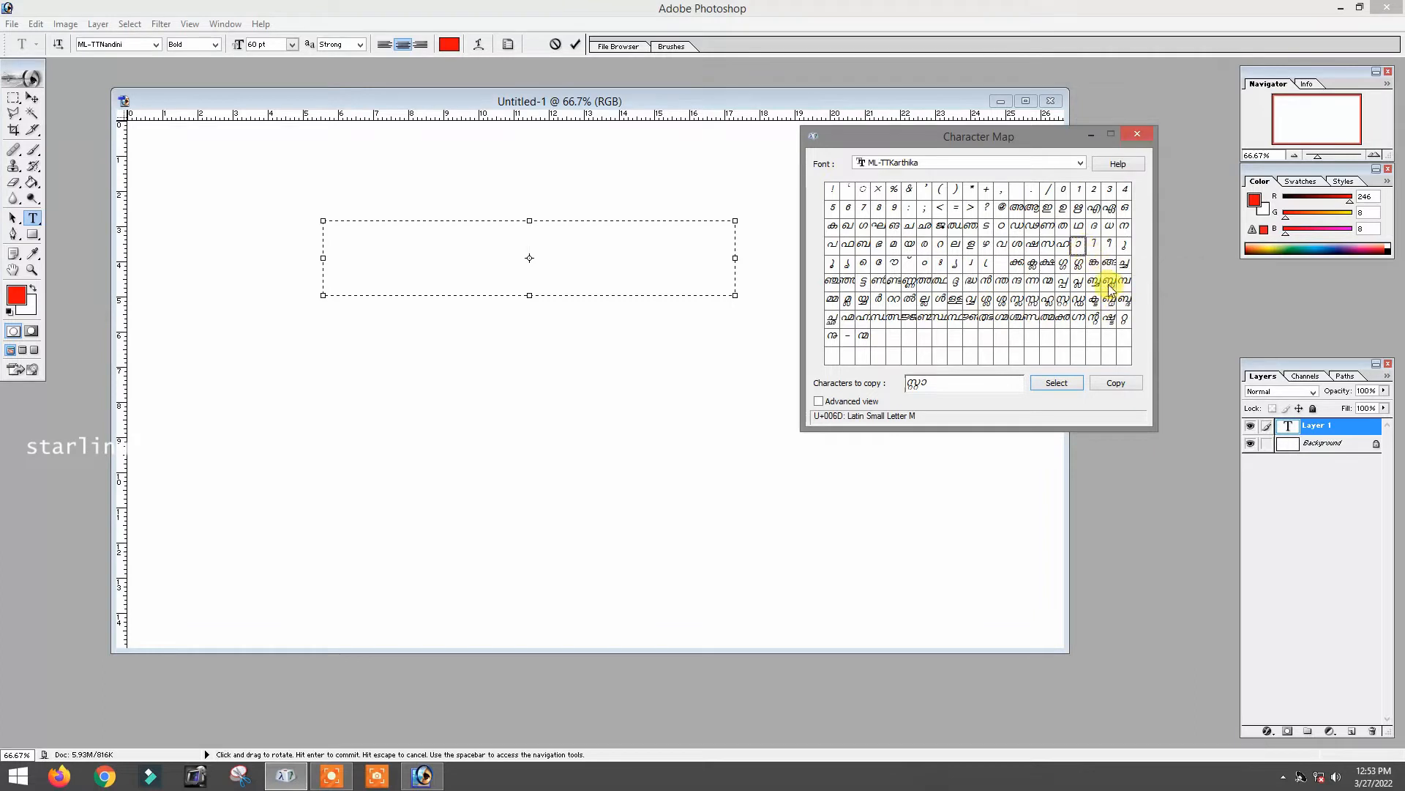
double_click(878, 299)
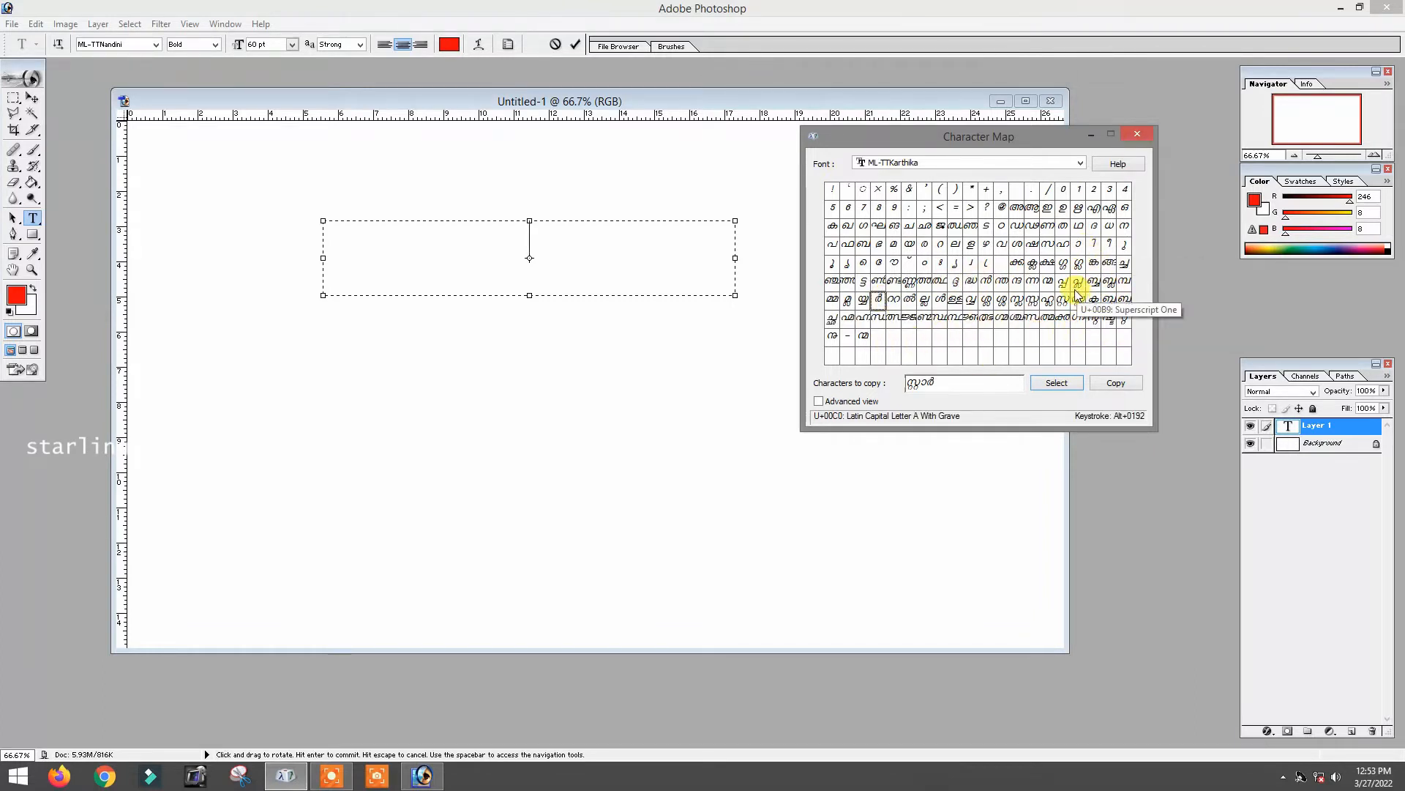
double_click(955, 244)
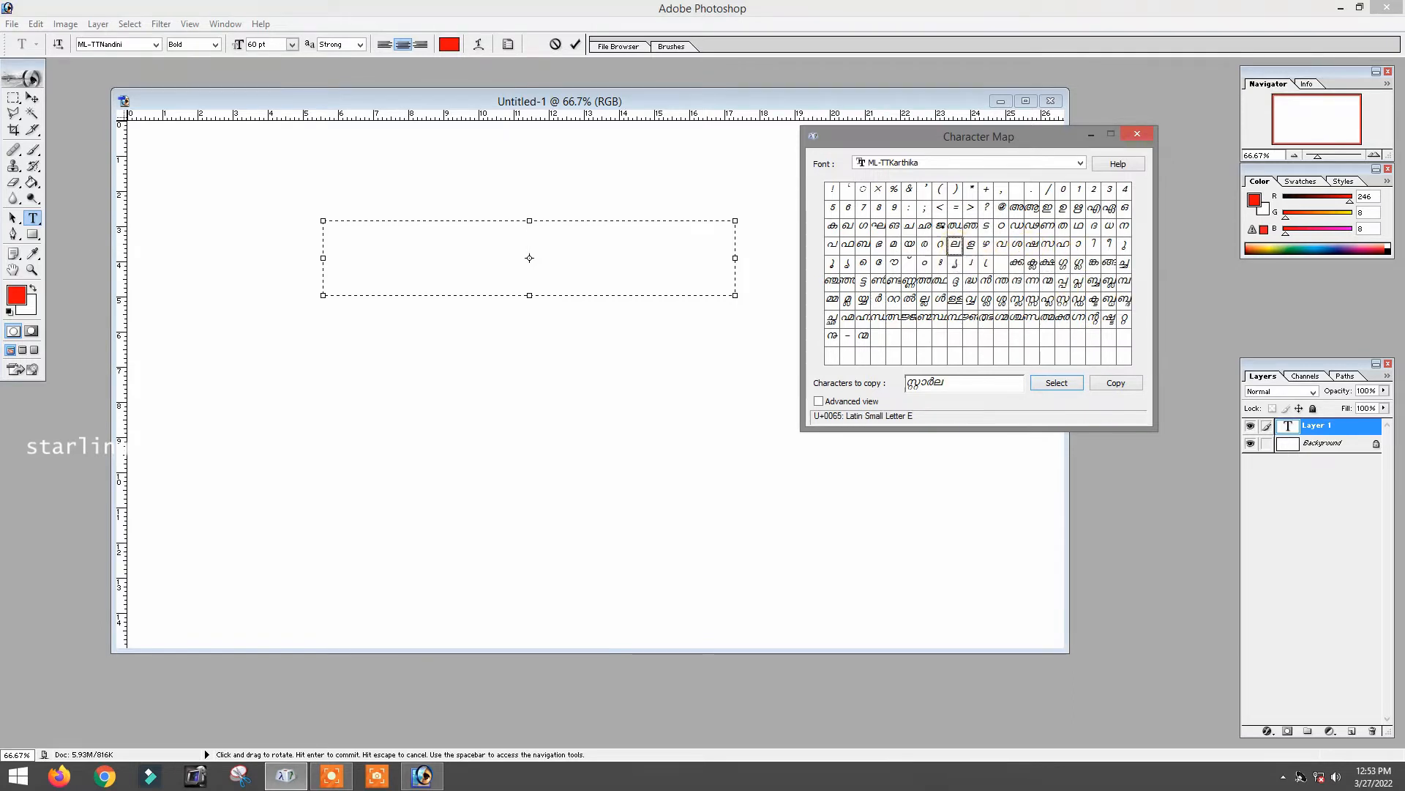
double_click(1094, 244)
double_click(925, 262)
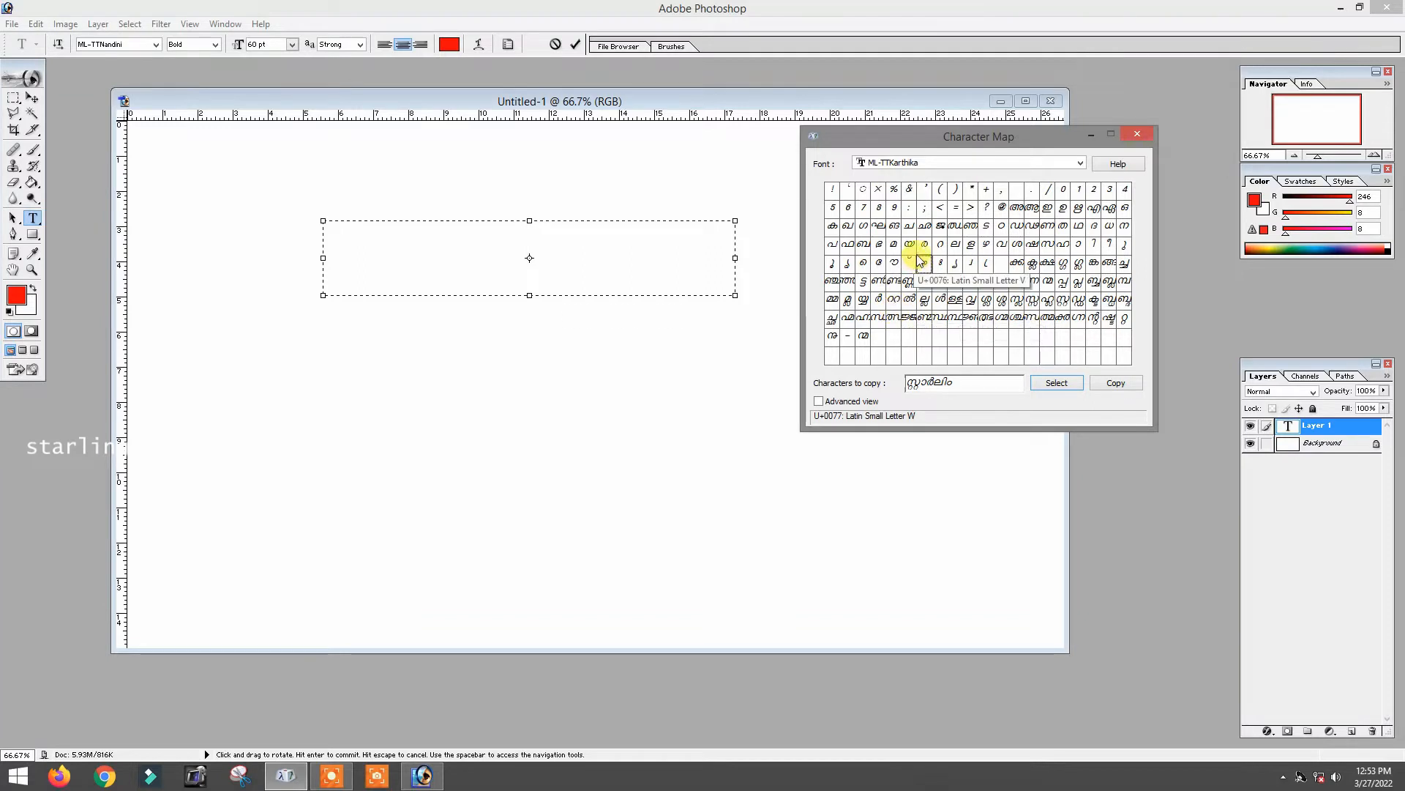
double_click(896, 226)
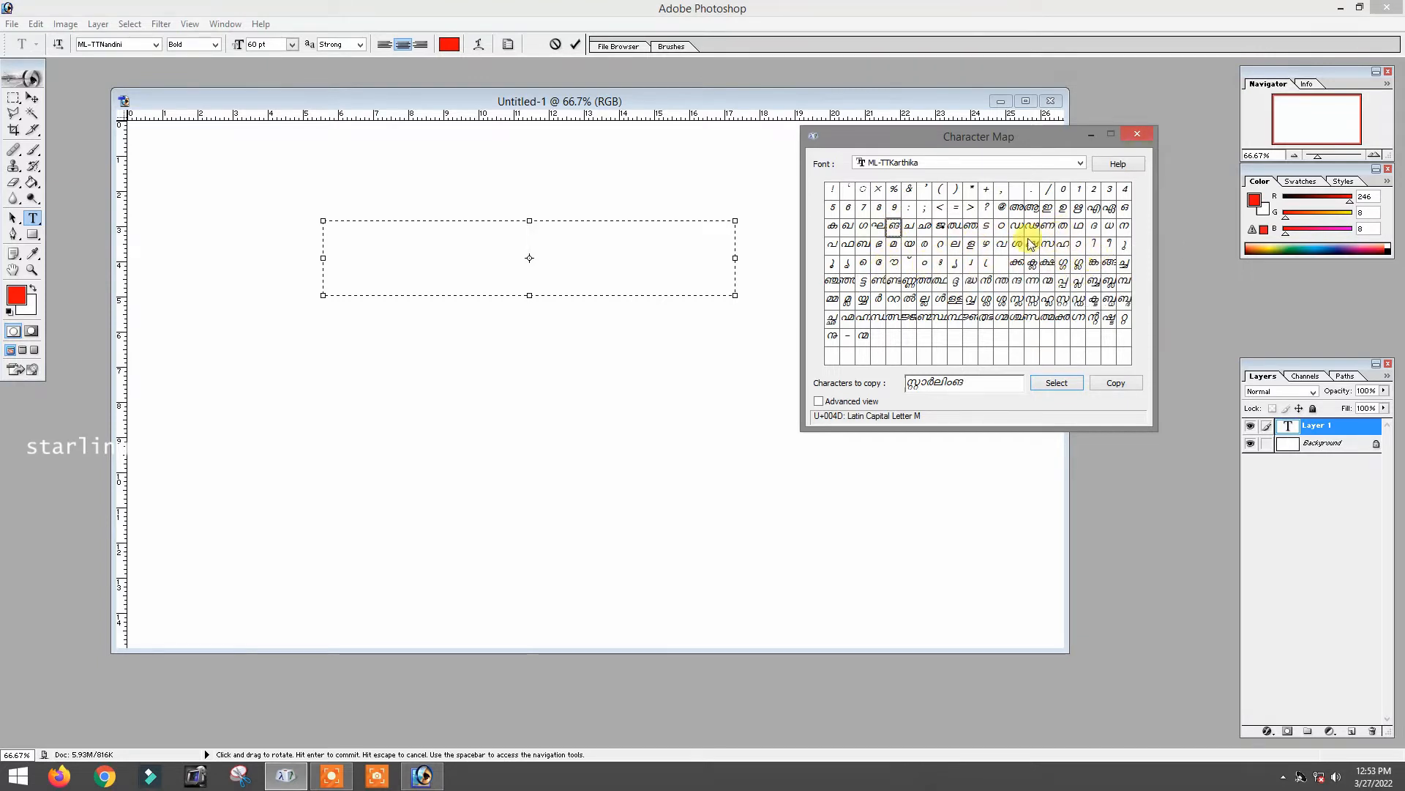
double_click(909, 262)
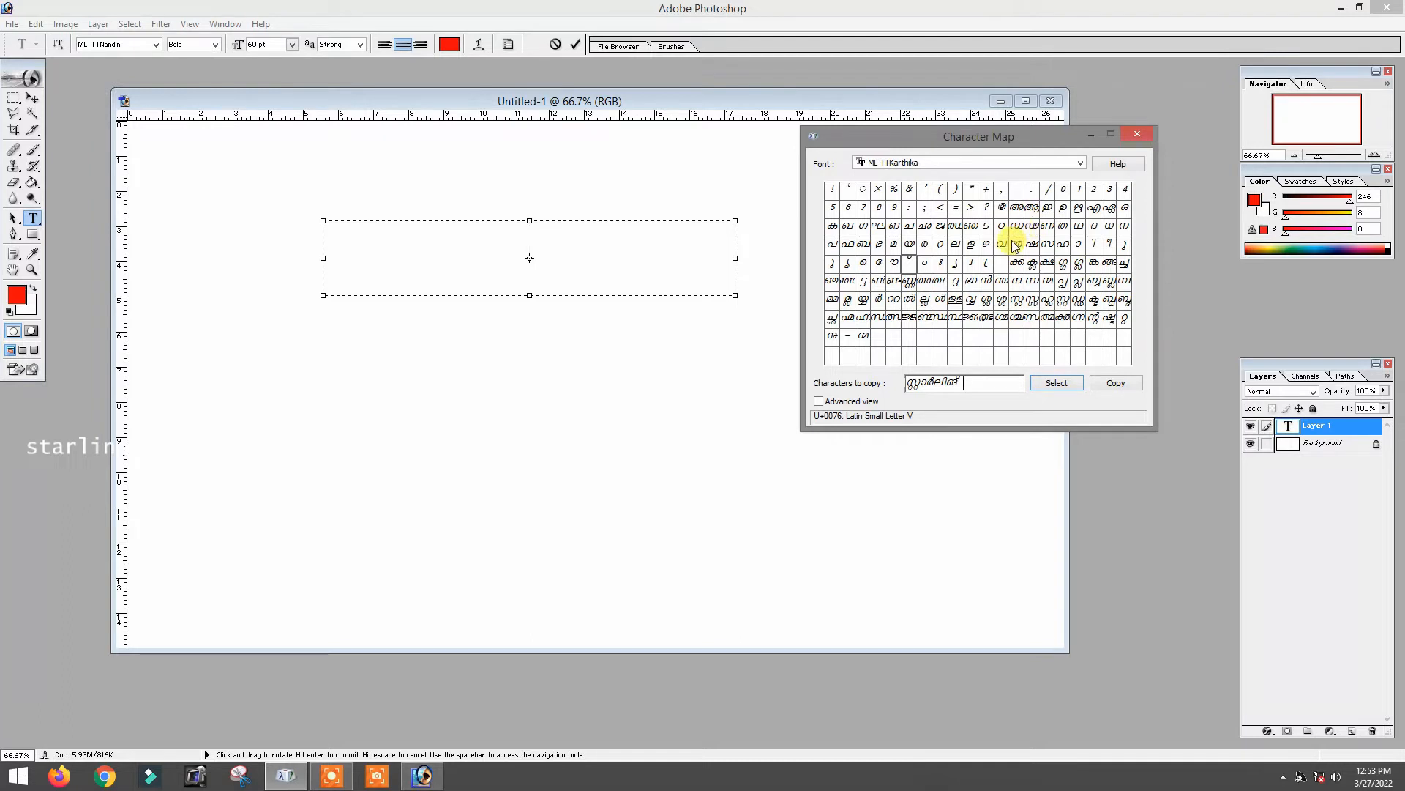
Step: Extend the collected characters with the word വിഷ് after a space and copy the whole phrase
double_click(1094, 244)
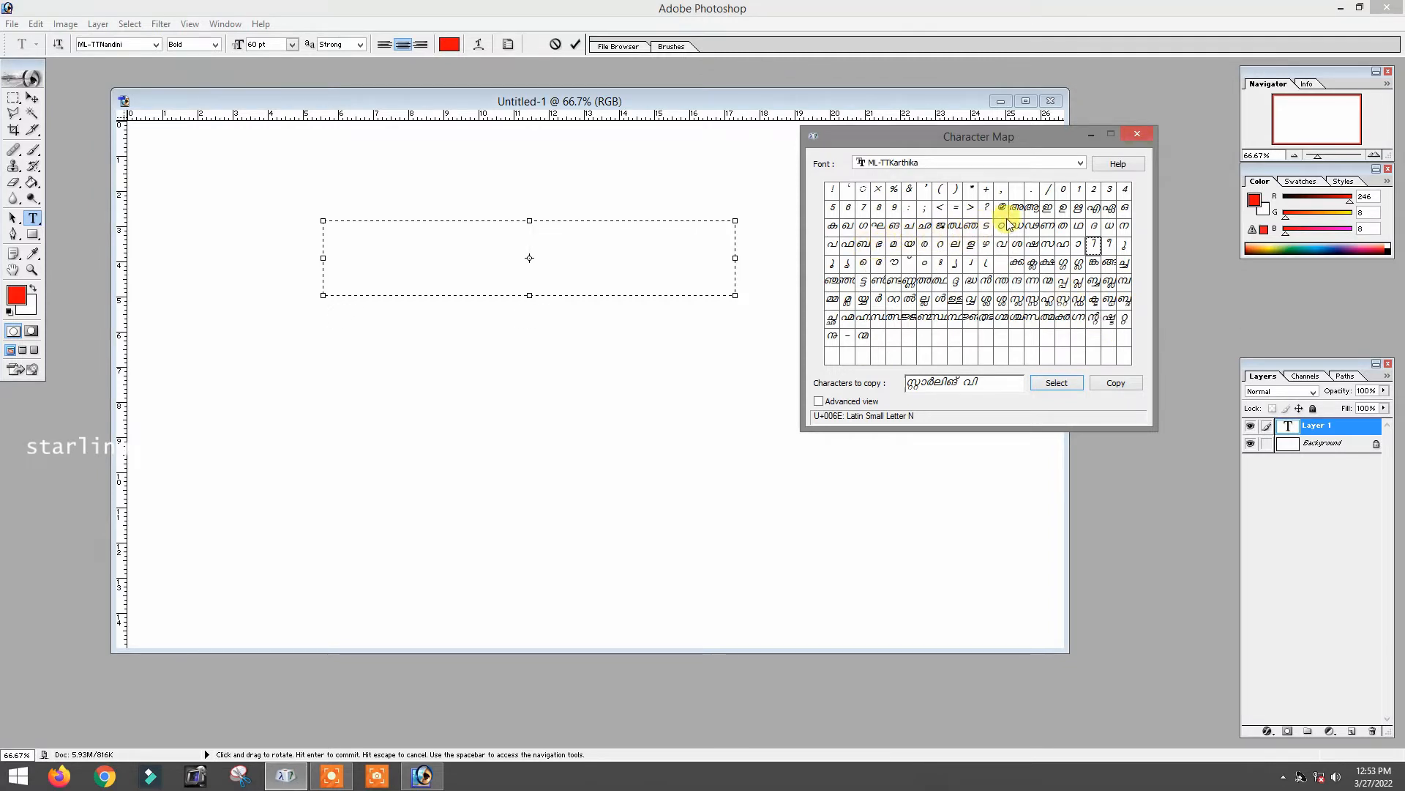
double_click(1032, 244)
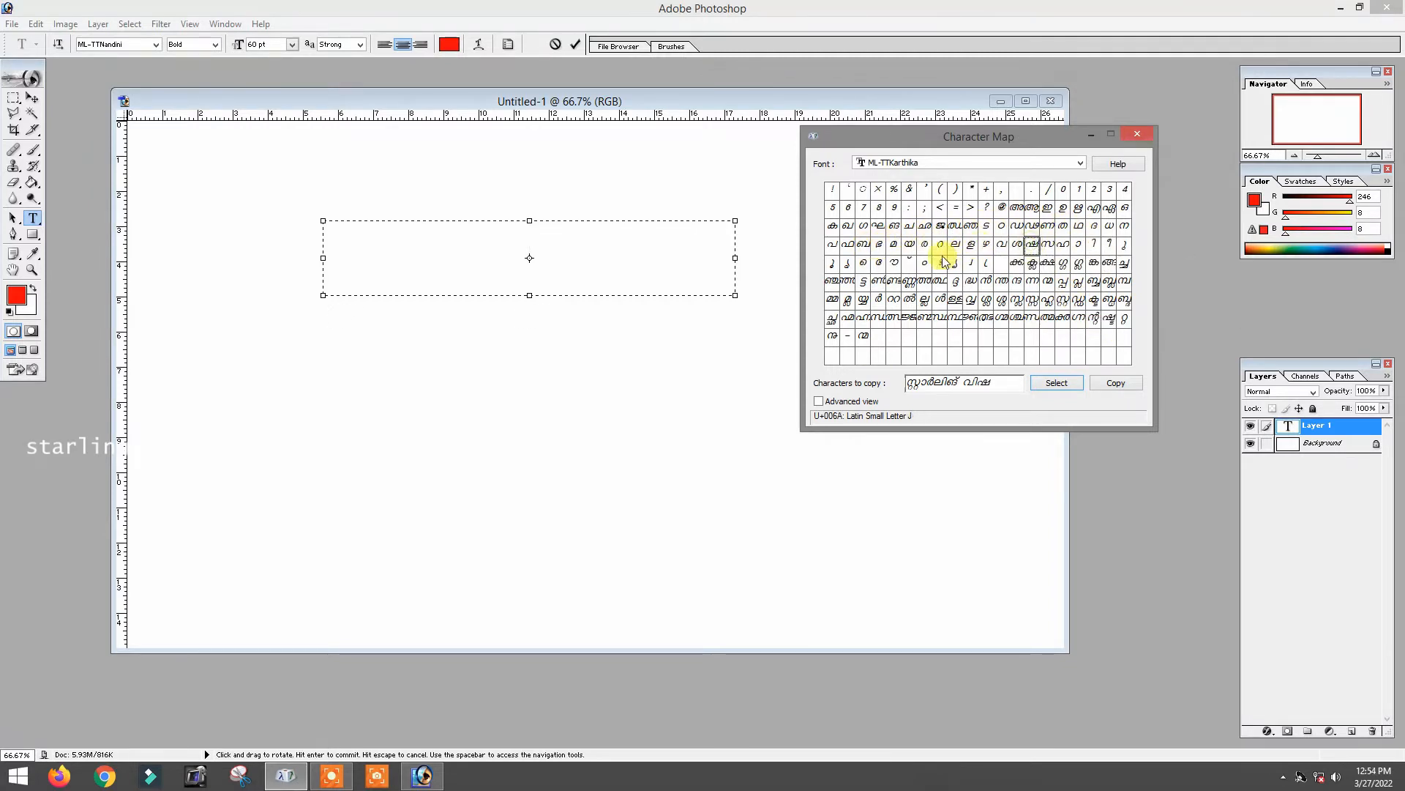
double_click(909, 262)
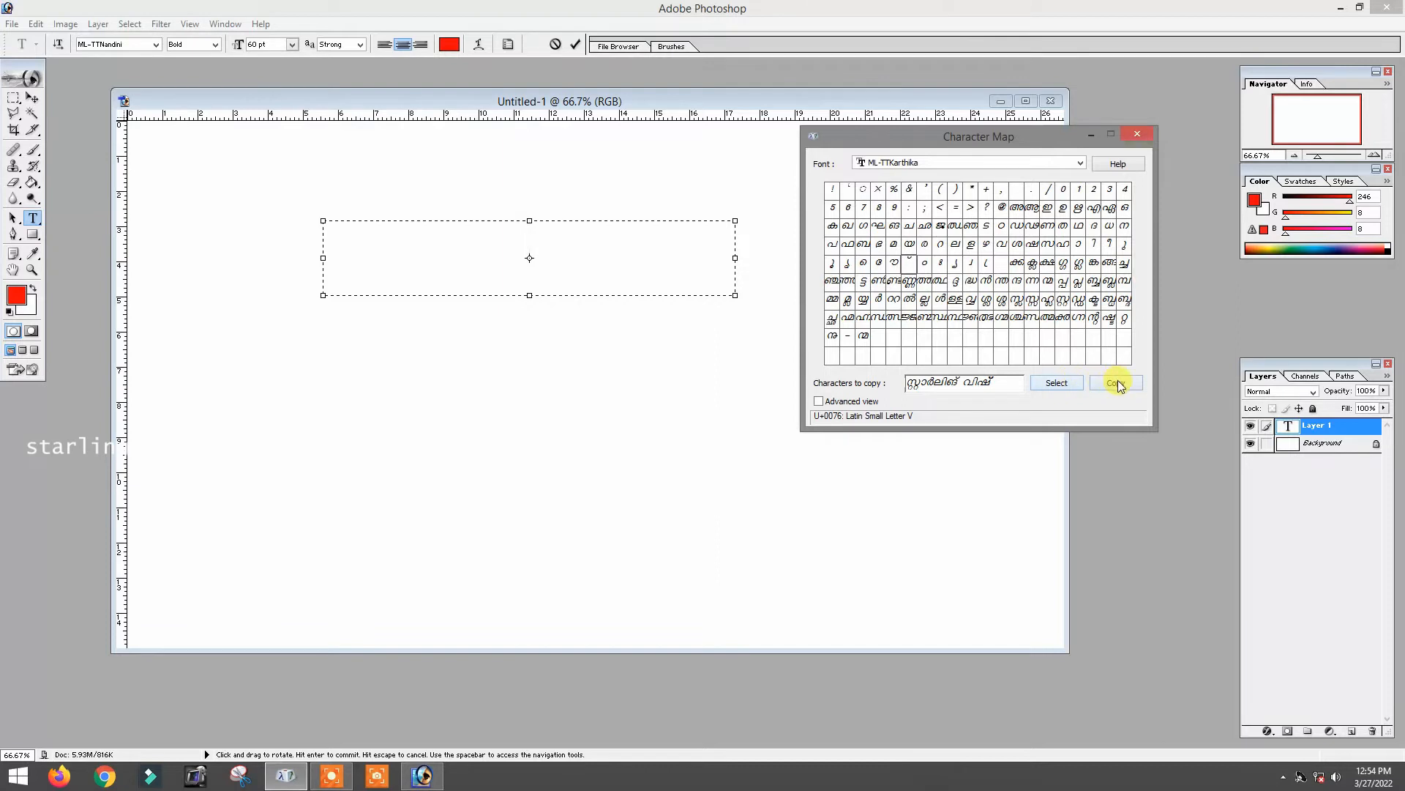
Step: Paste the copied phrase into the Photoshop text box, shrink the box to about 7 by 1 inches and commit the text
left_click(554, 232)
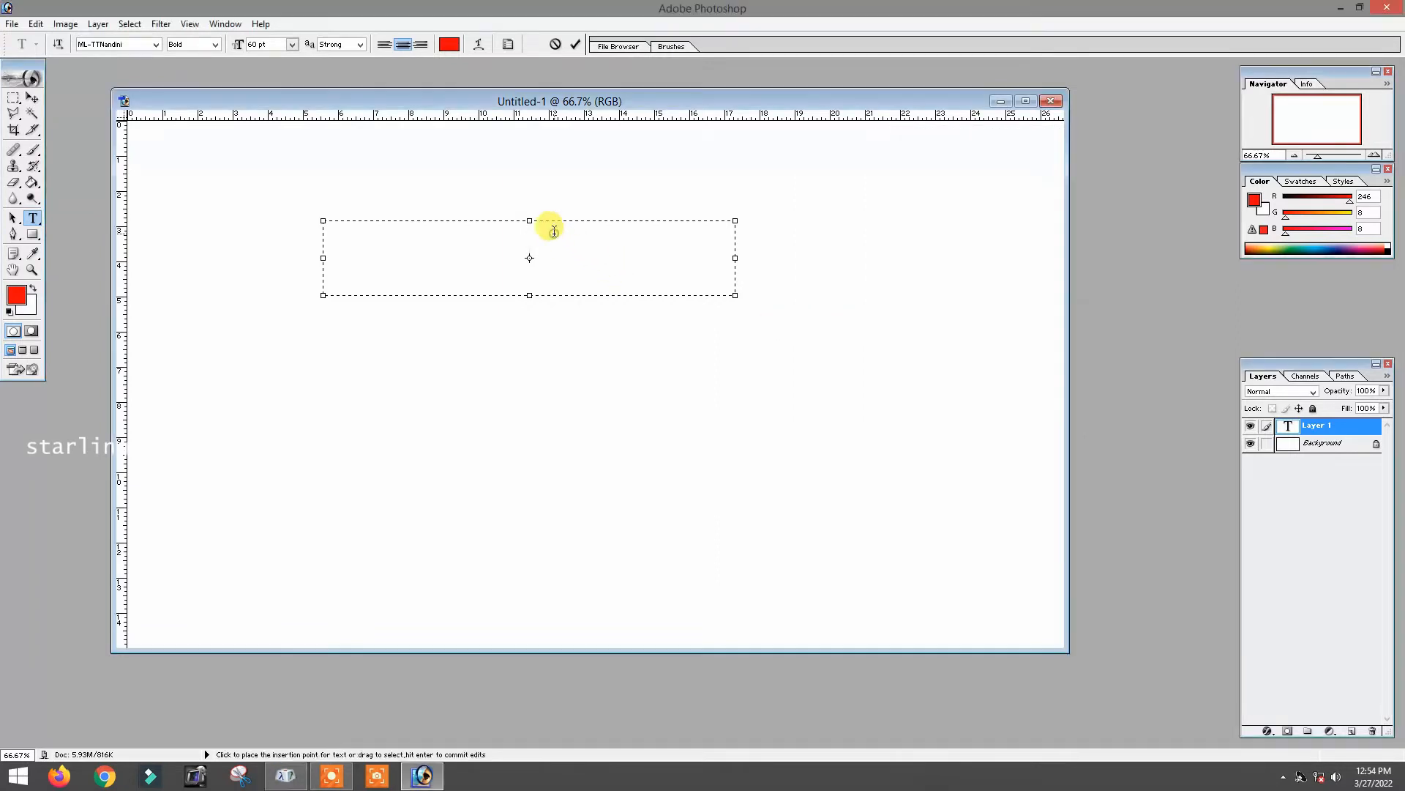
right_click(480, 222)
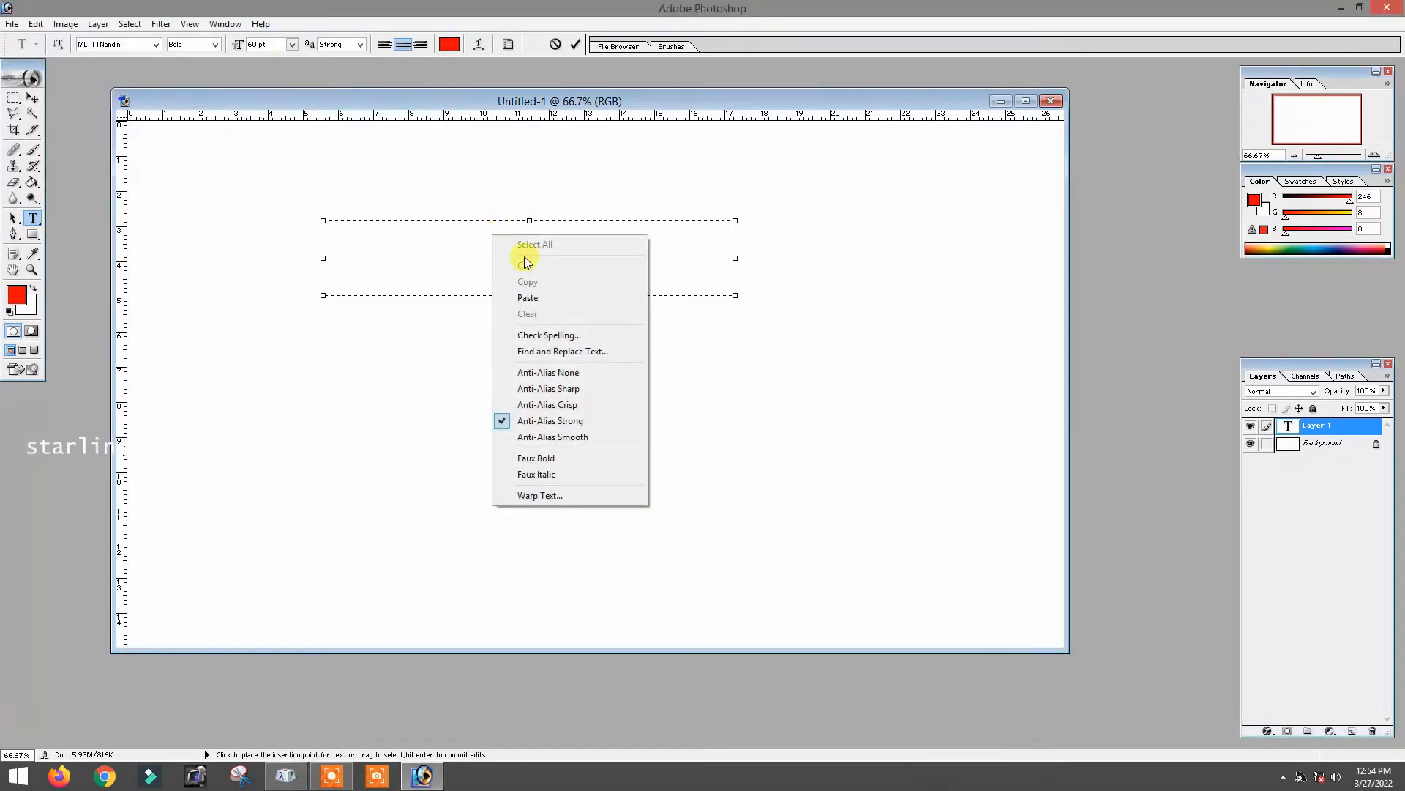
left_click(530, 297)
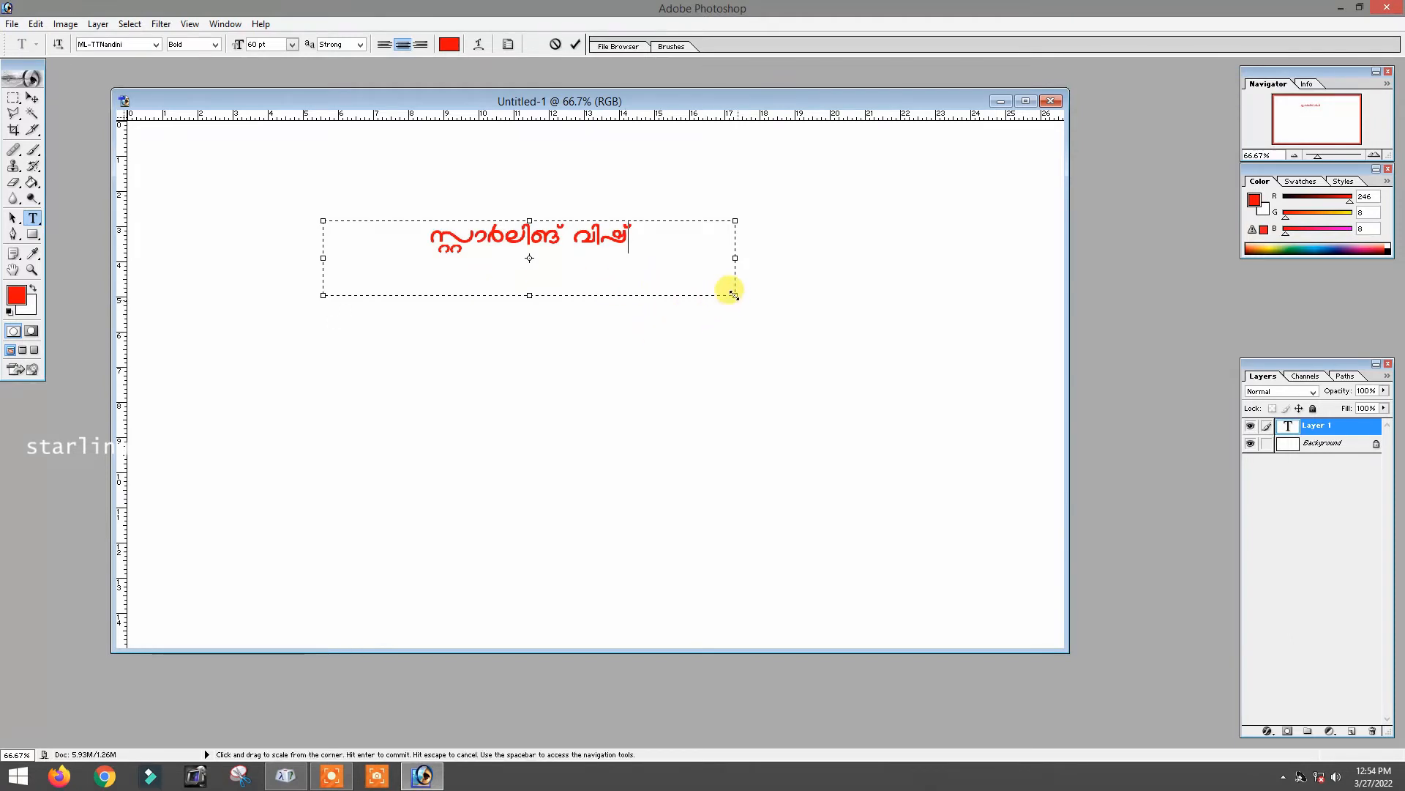
left_click_drag(735, 295, 570, 256)
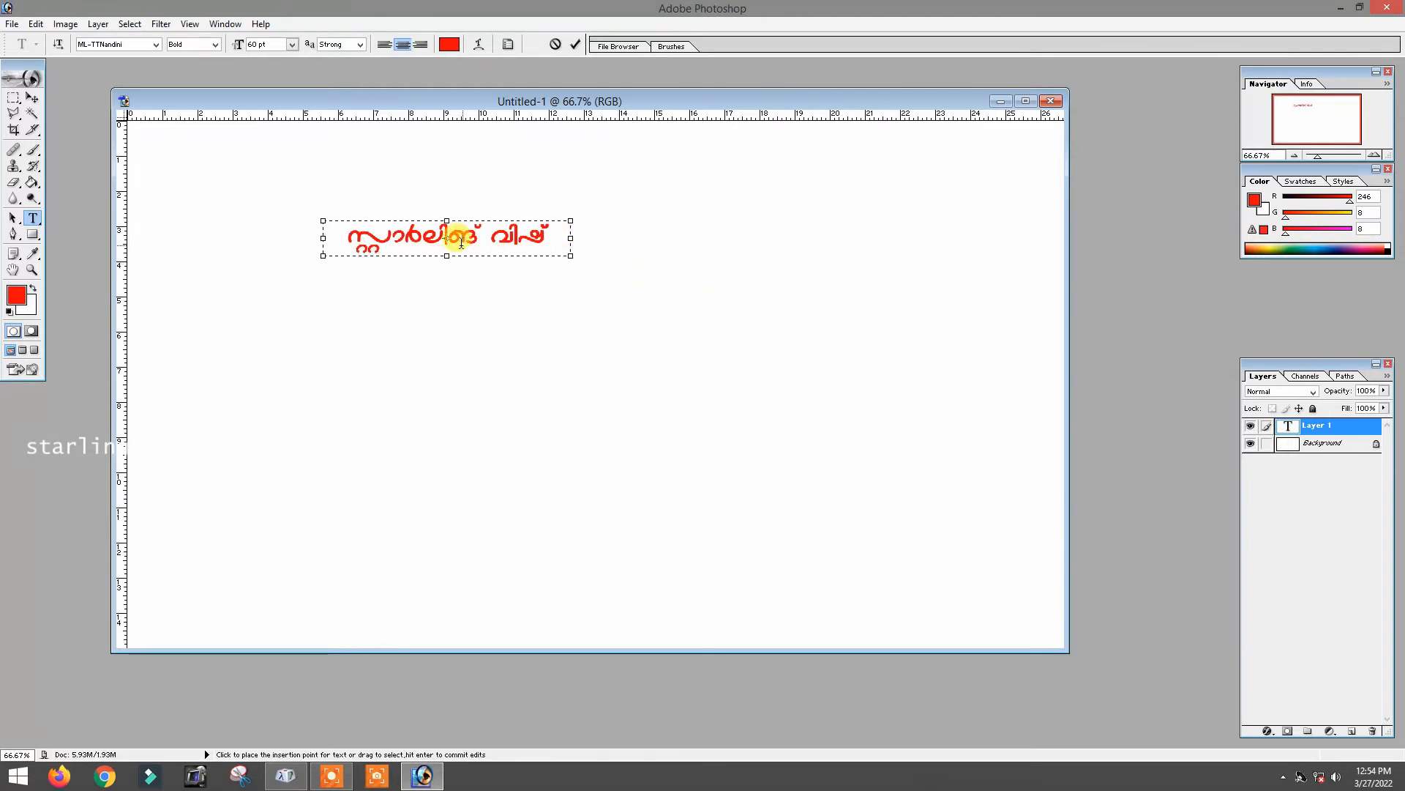
key("ctrl+Return")
Step: Scale the text layer to about 136% width and 155% height with Free Transform
left_click(35, 97)
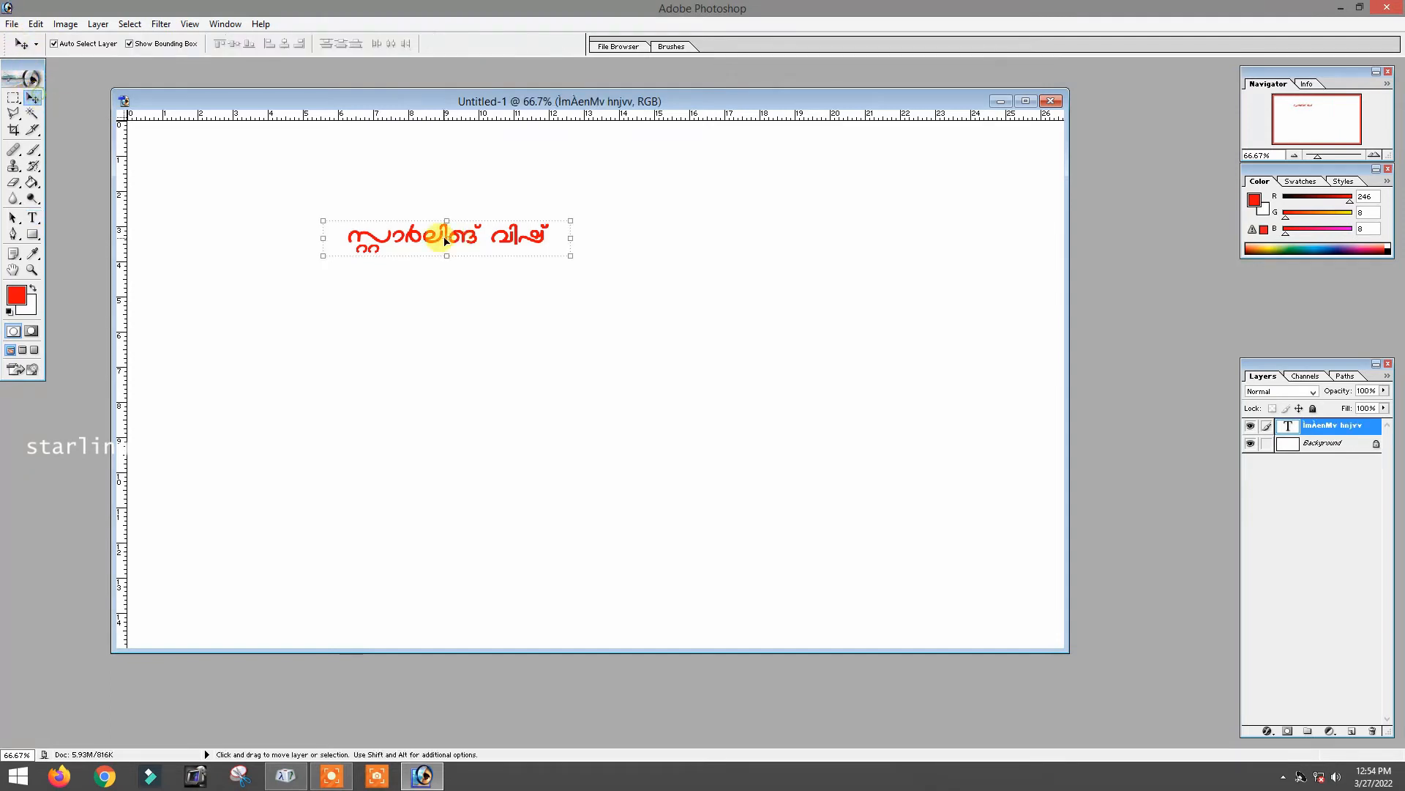
key("ctrl+t")
left_click_drag(572, 256, 661, 256)
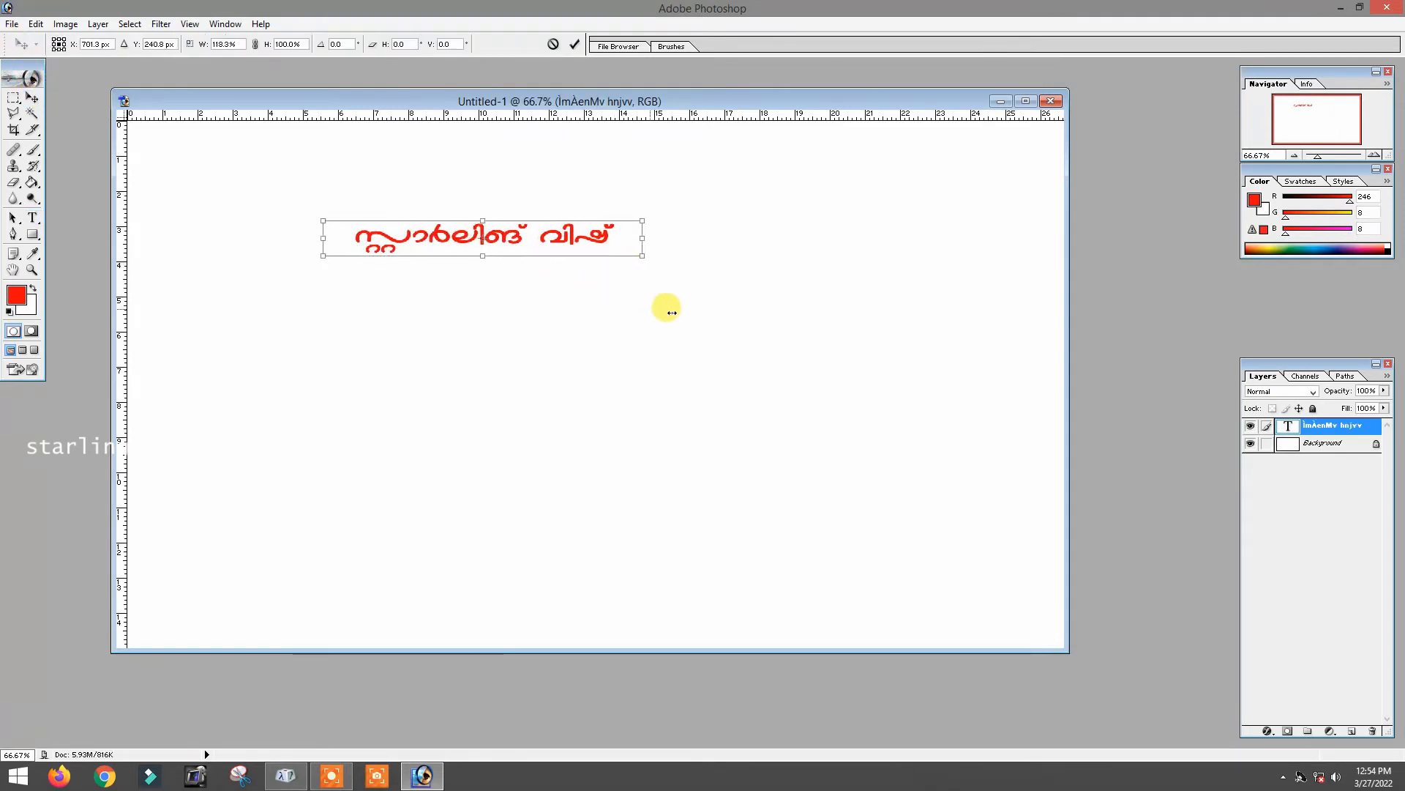
left_click_drag(491, 255, 483, 276)
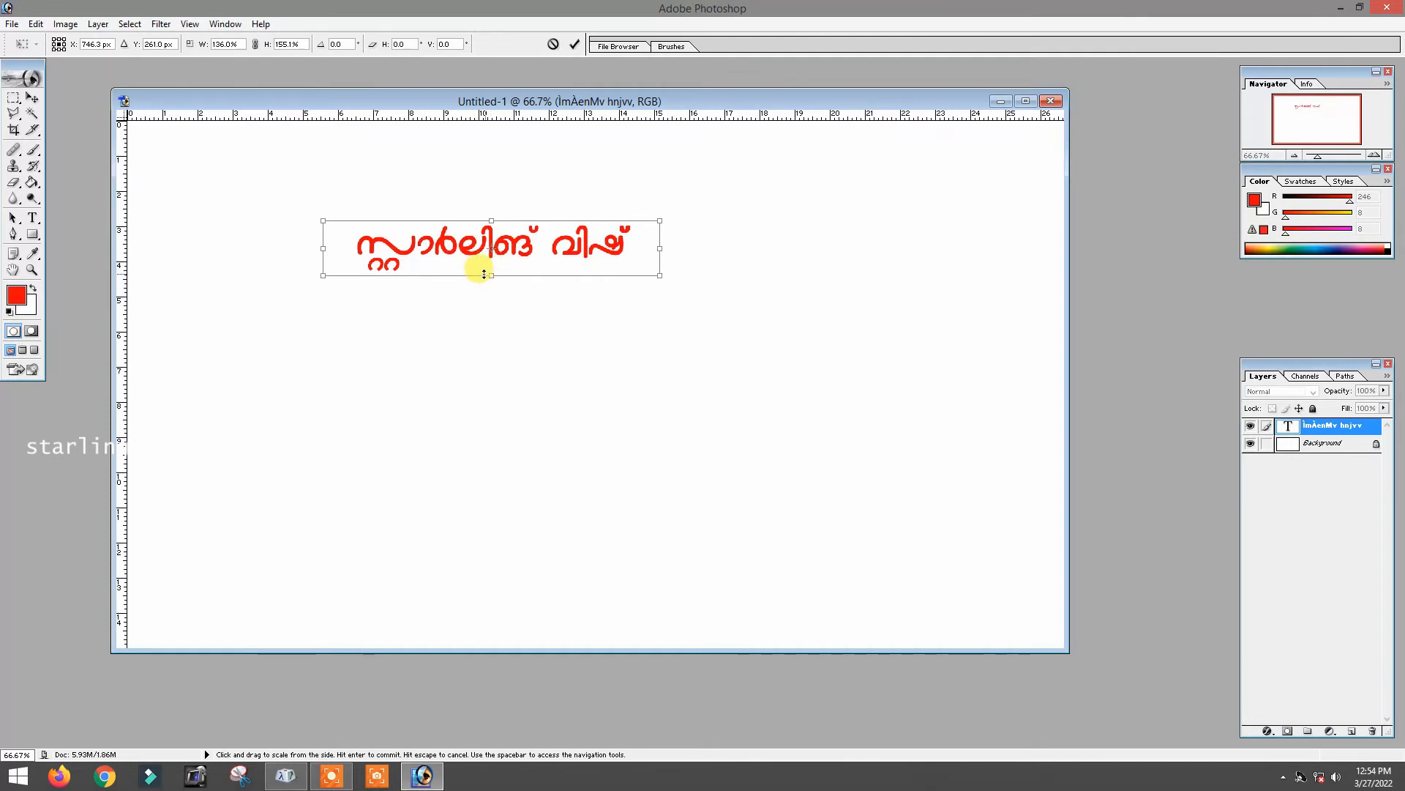
key("Return")
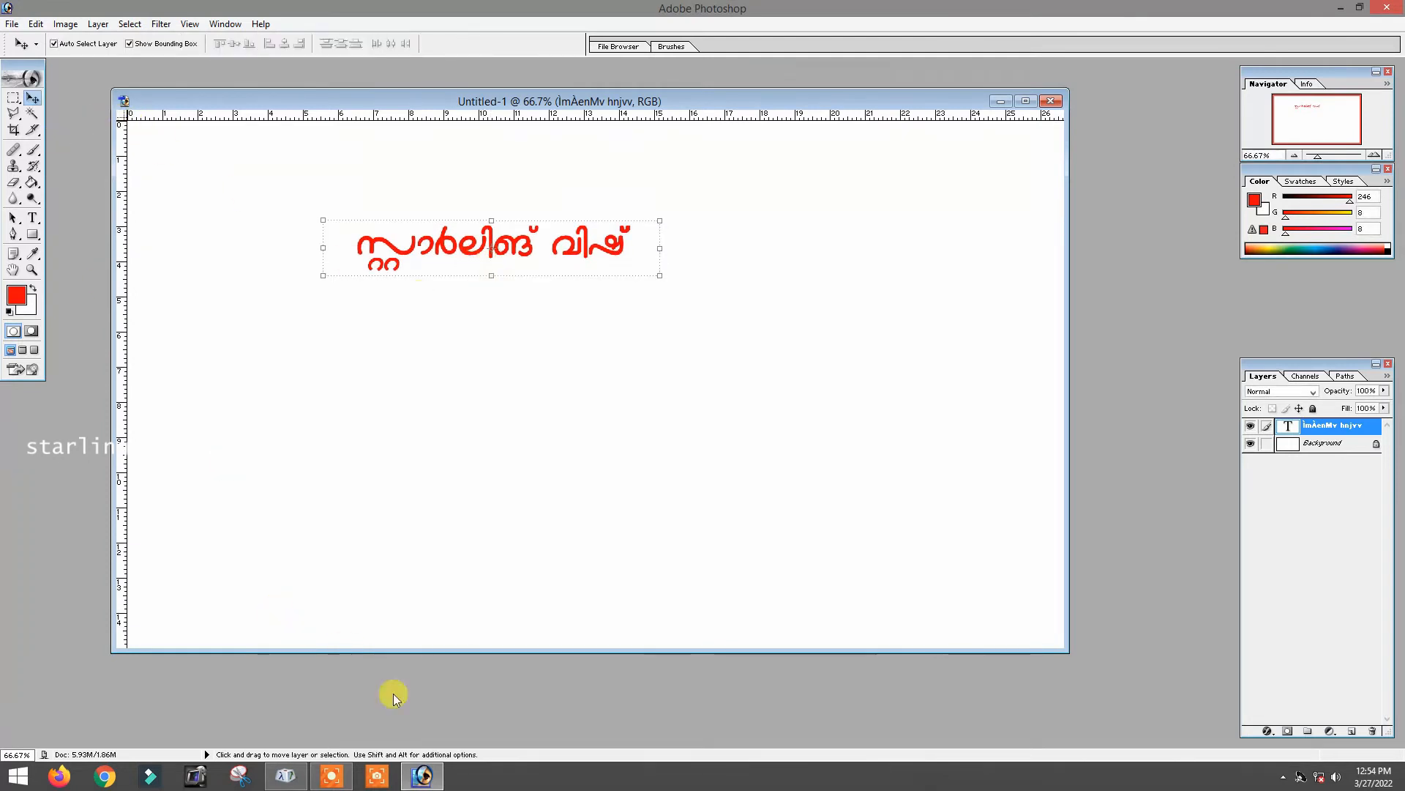
Step: Start a fresh, empty Character Map, then return to Photoshop and draw a text box about 18.8 by 3.3 inches below the existing text
left_click(286, 776)
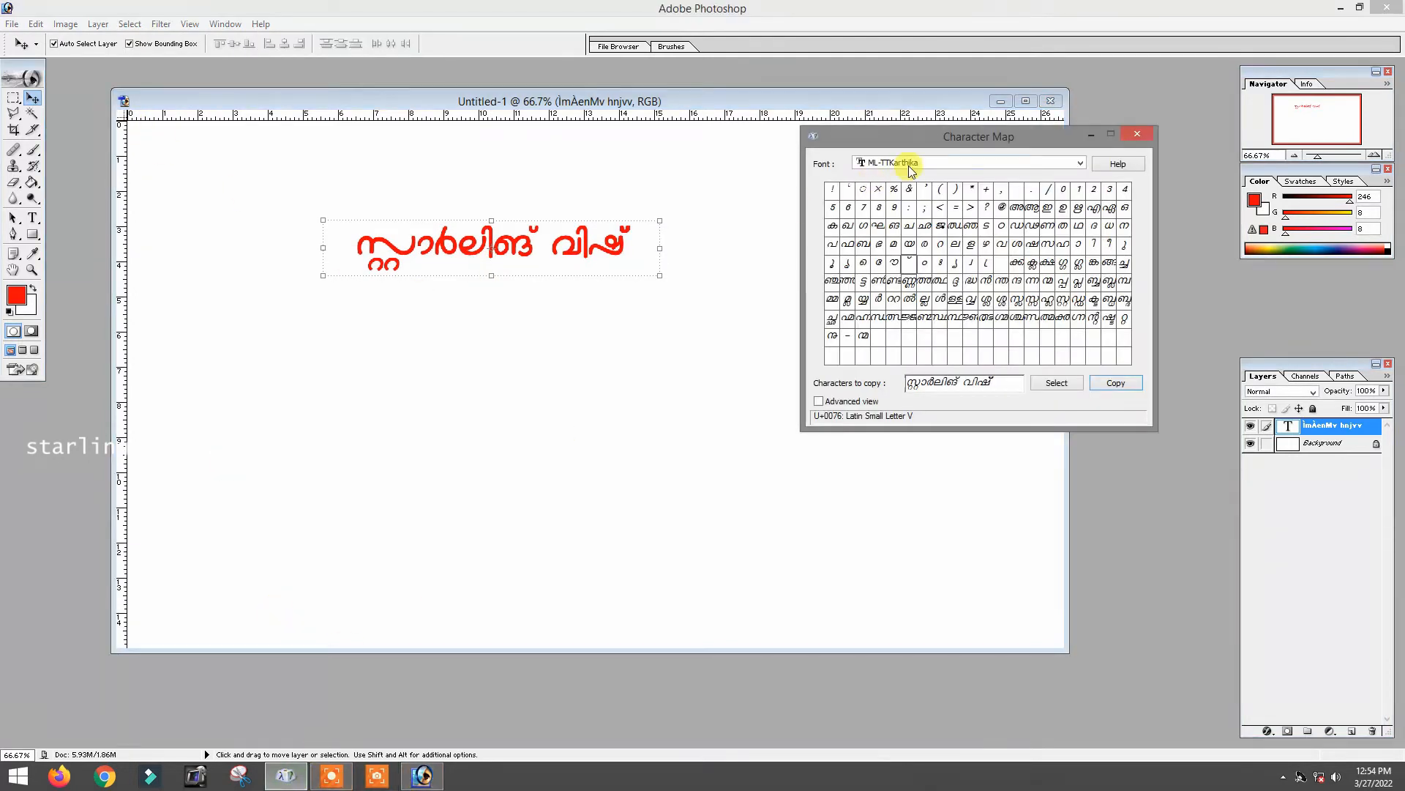
left_click_drag(921, 144, 941, 138)
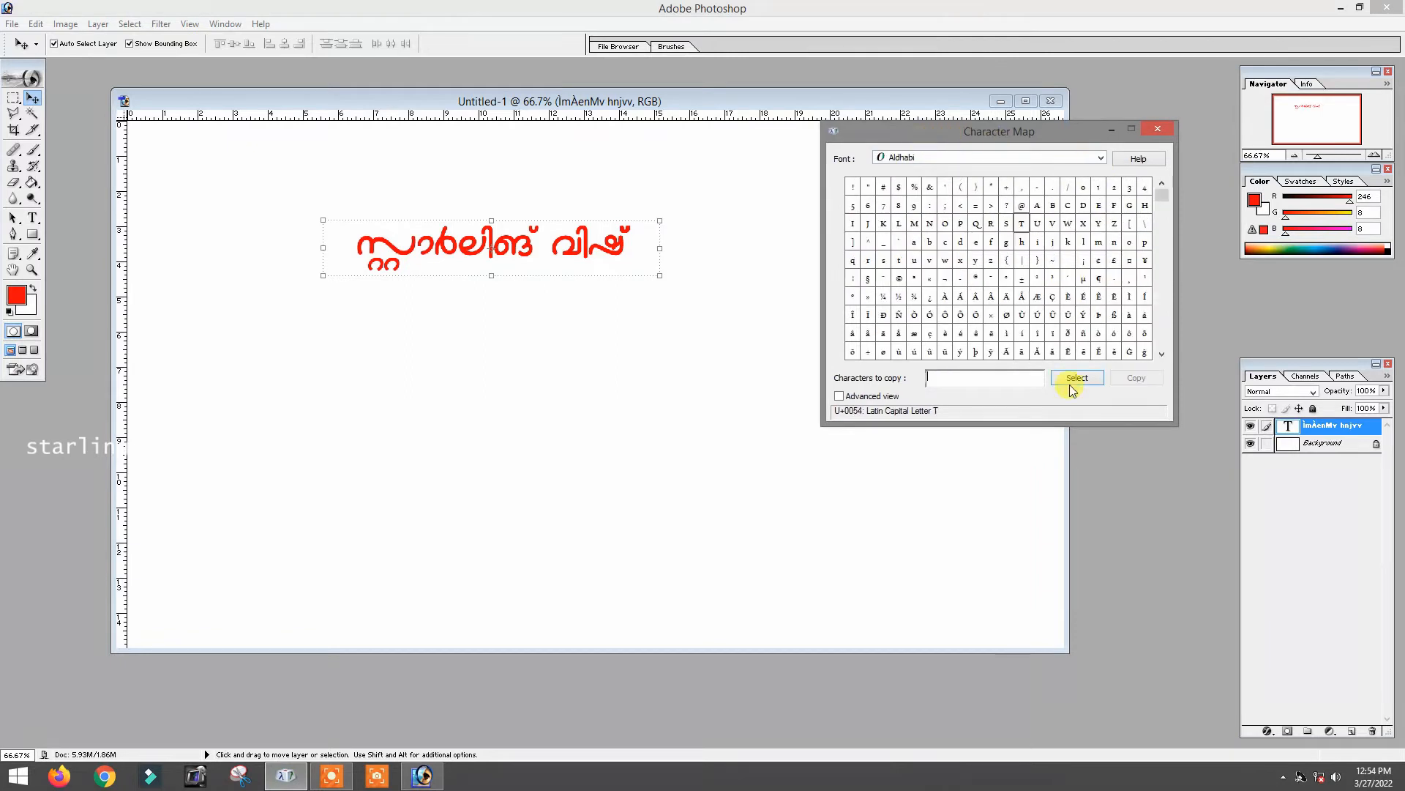
left_click(299, 381)
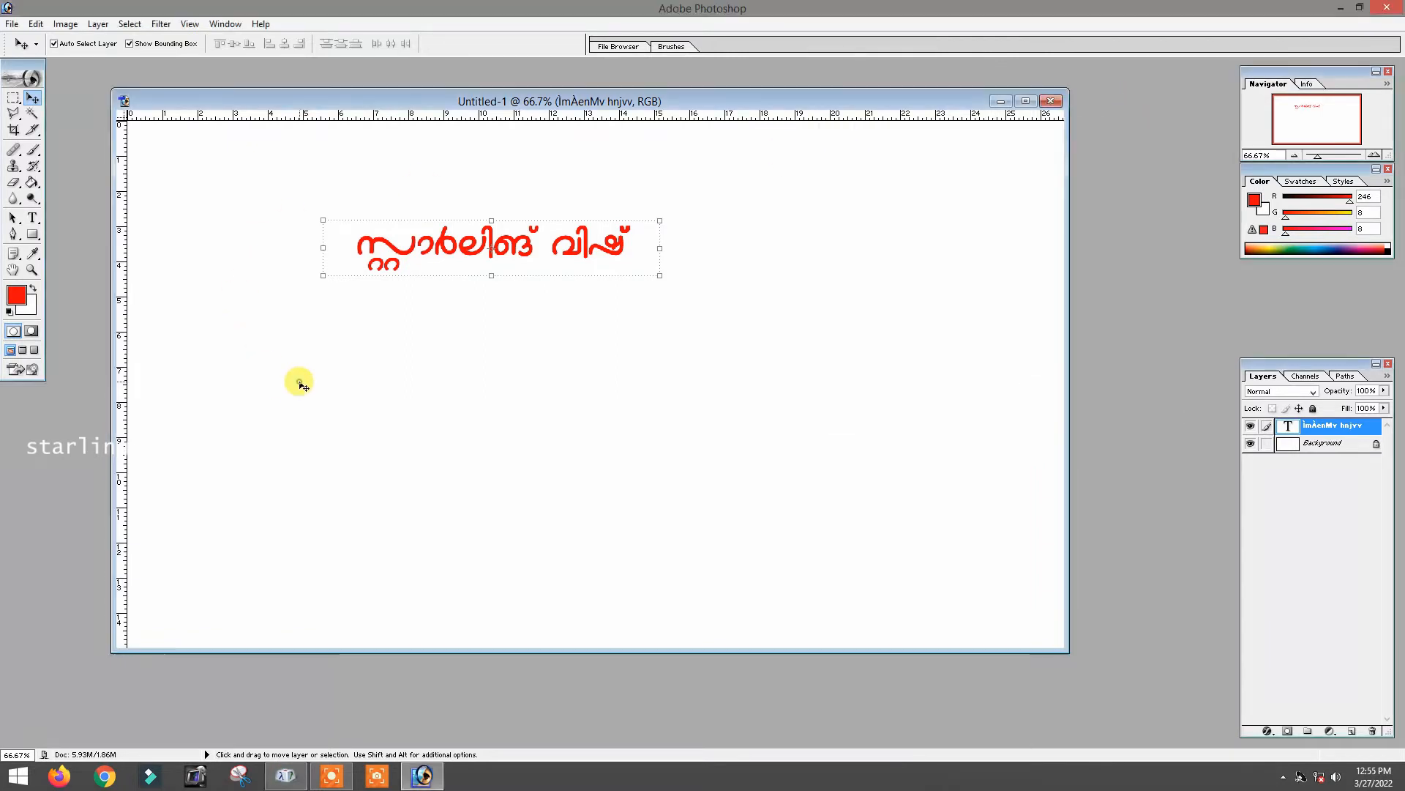
left_click(32, 217)
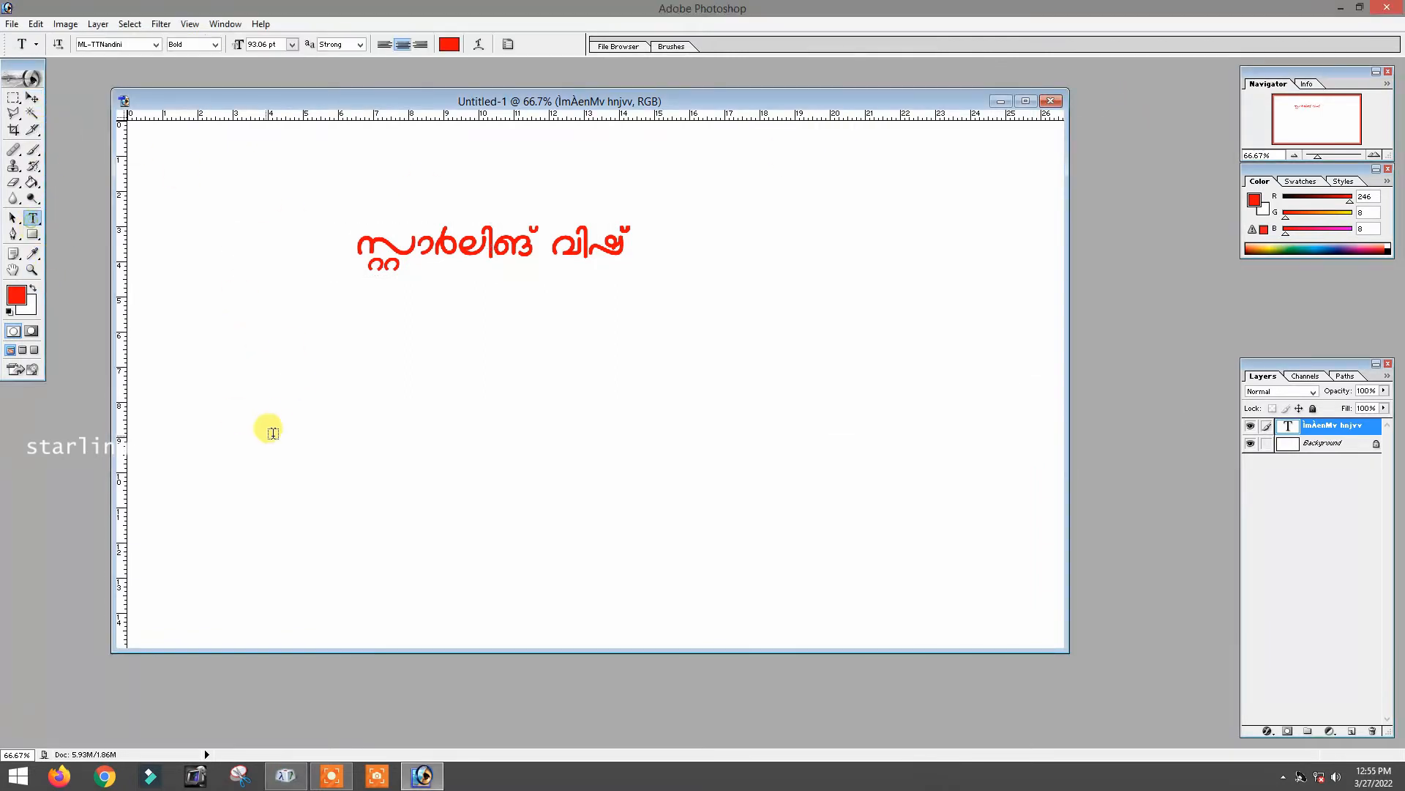
left_click_drag(259, 384, 922, 499)
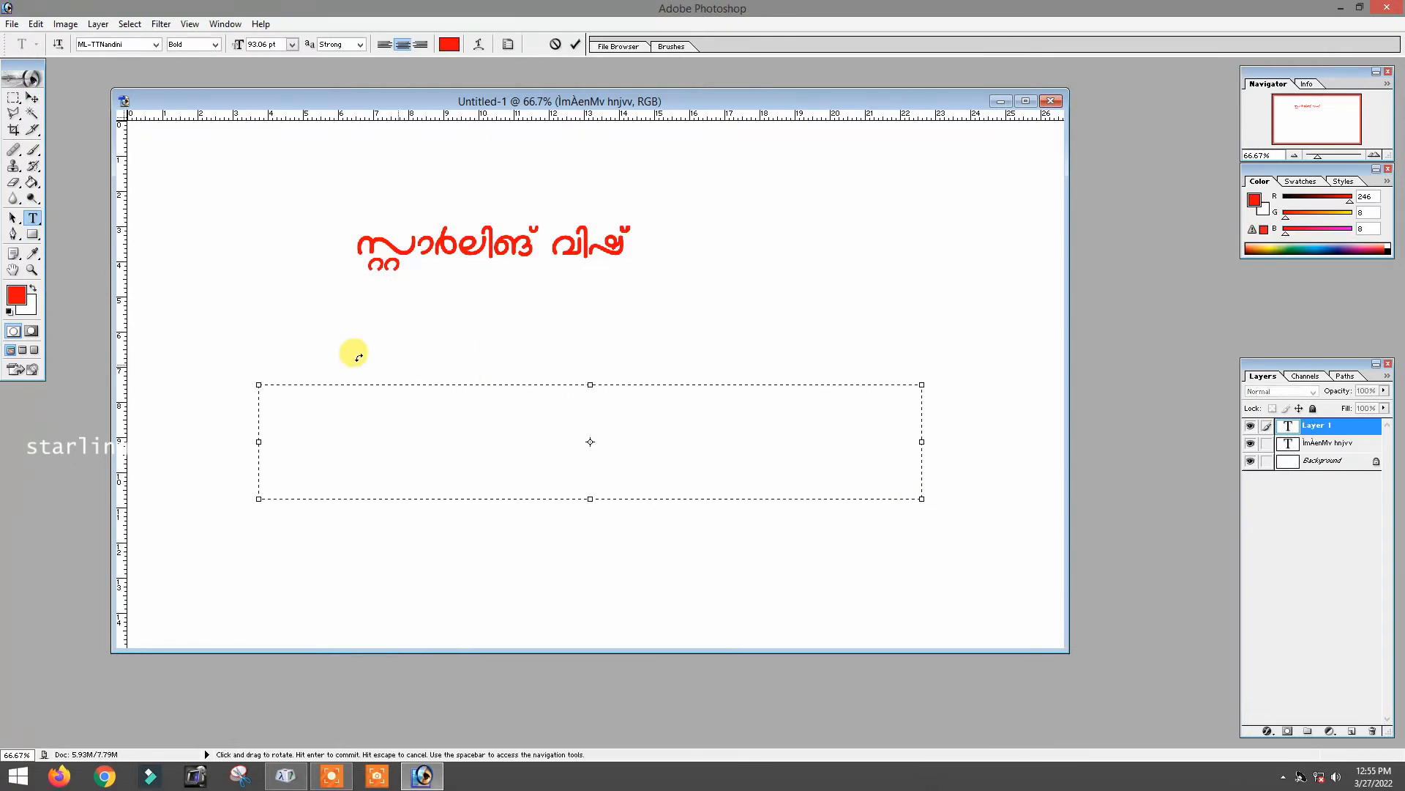
Step: Switch to Character Map and load the ML-TTJyothy font
left_click(285, 776)
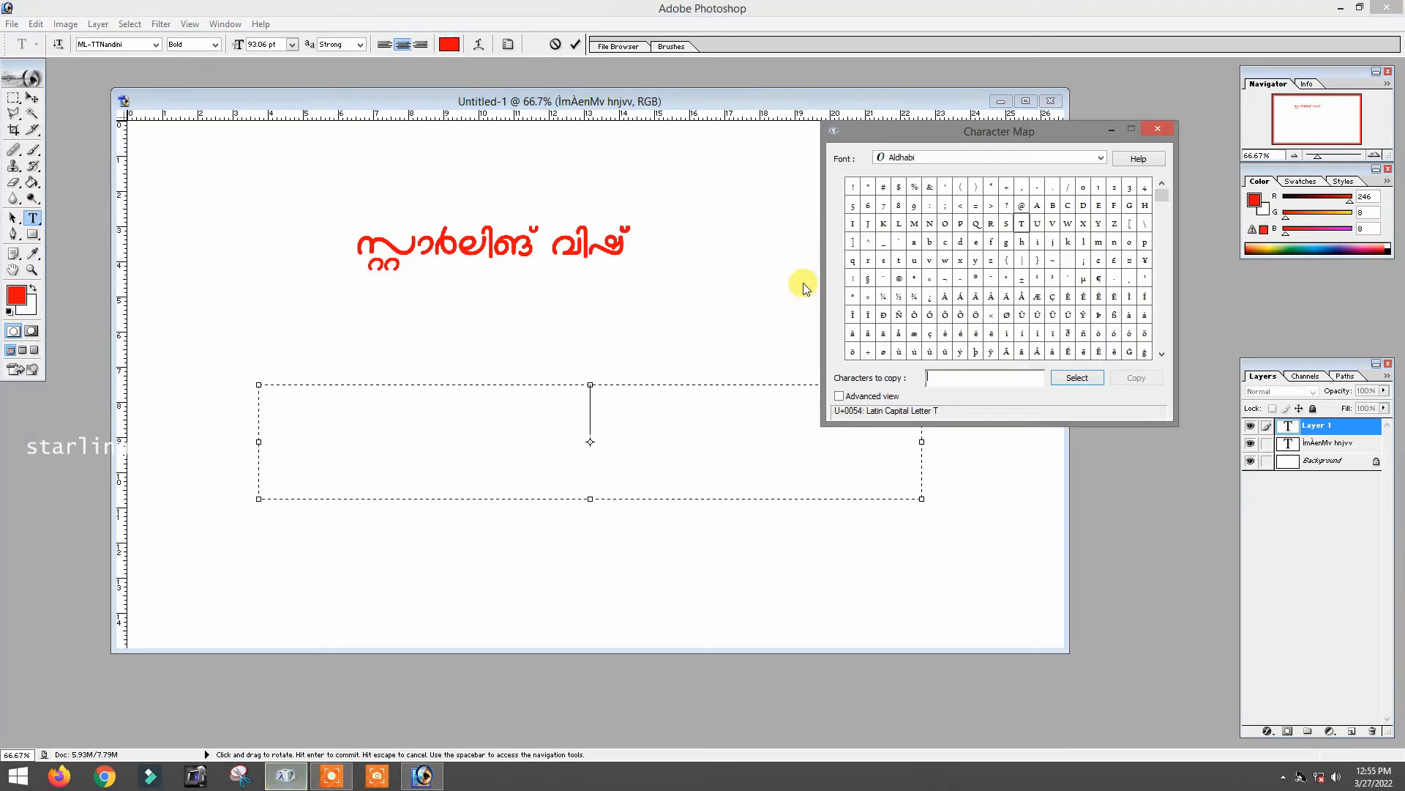
left_click(1098, 161)
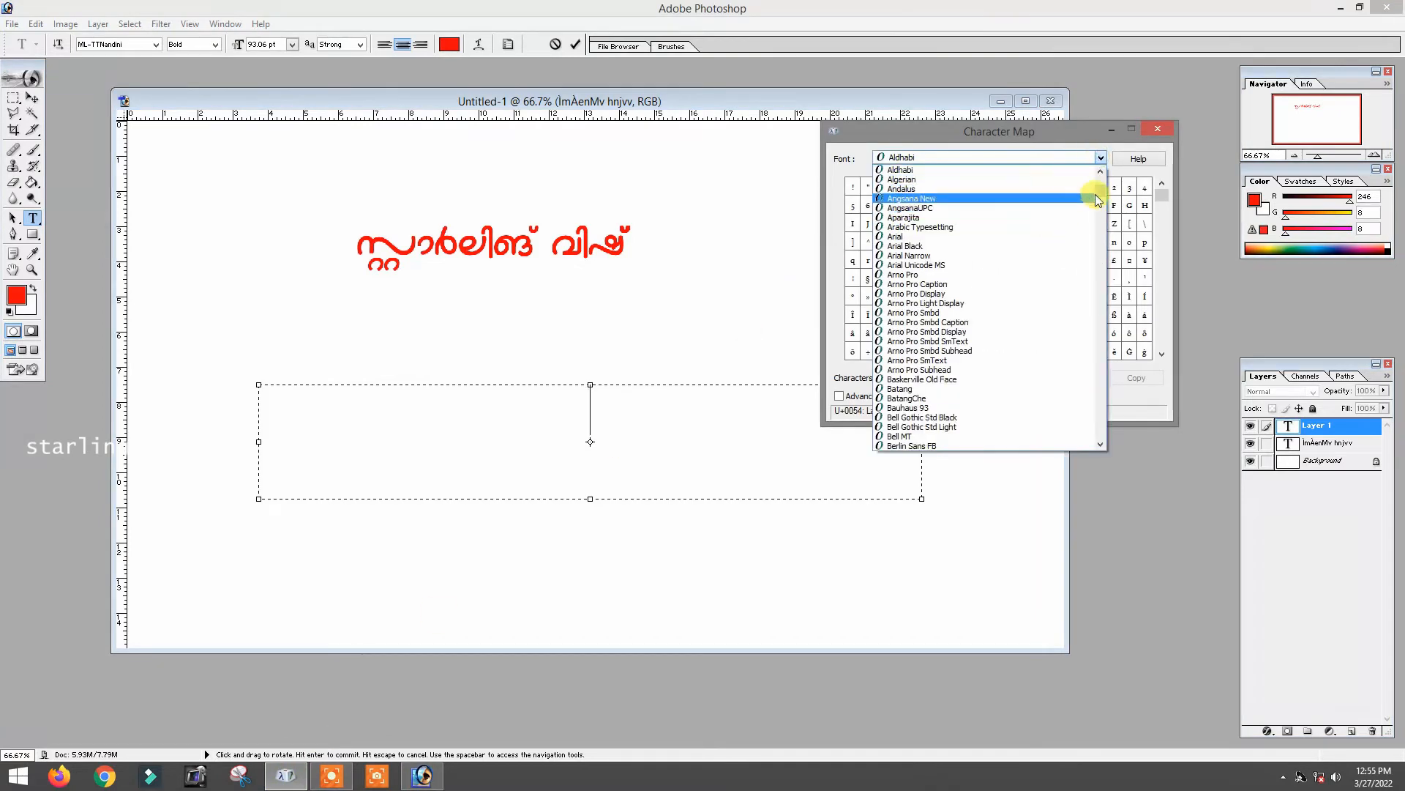
left_click_drag(1098, 191, 1118, 313)
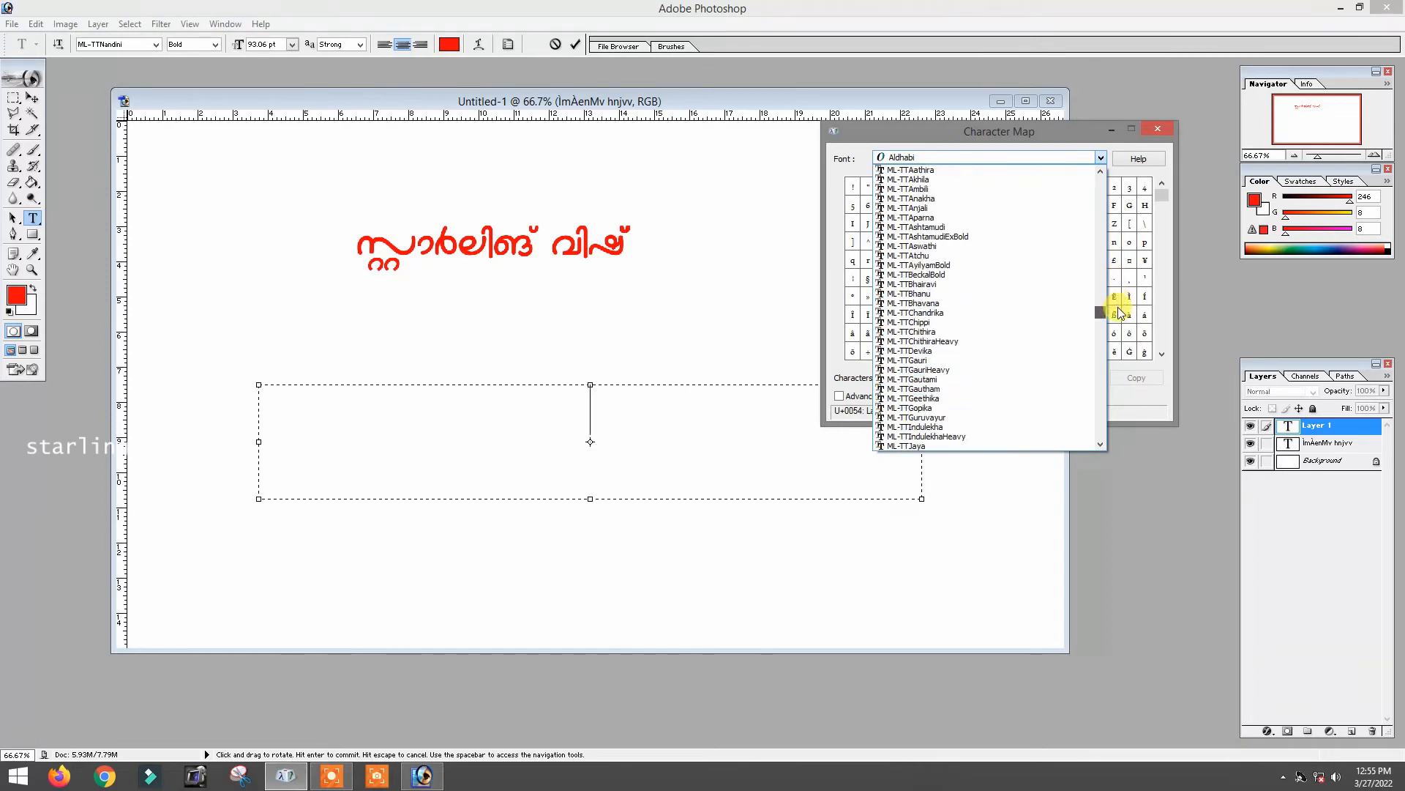
left_click(978, 294)
scroll(931, 276, "down", 3)
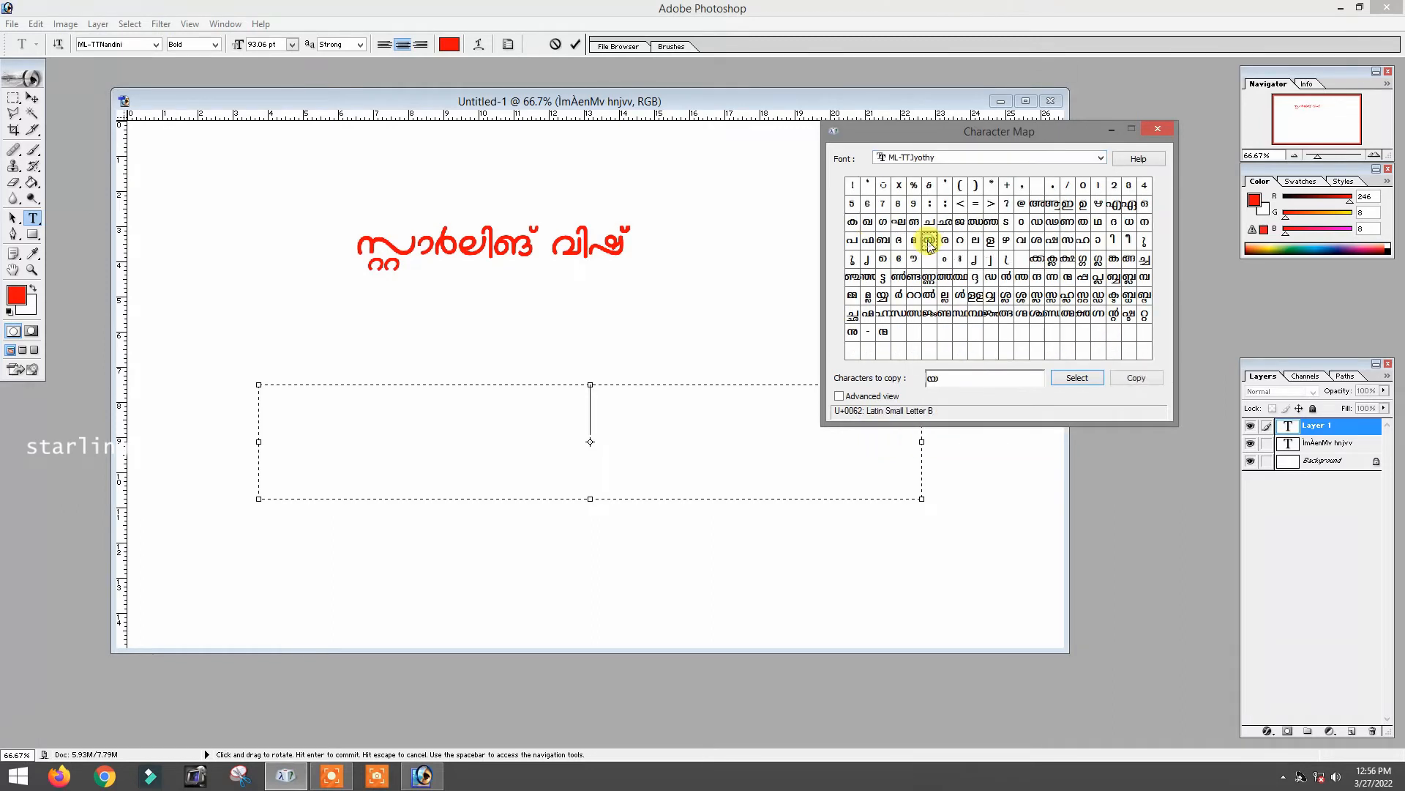
Step: Compose the word യൂട്യൂബ് from the ML-TTJyothy characters in Character Map and copy it
double_click(929, 240)
double_click(854, 261)
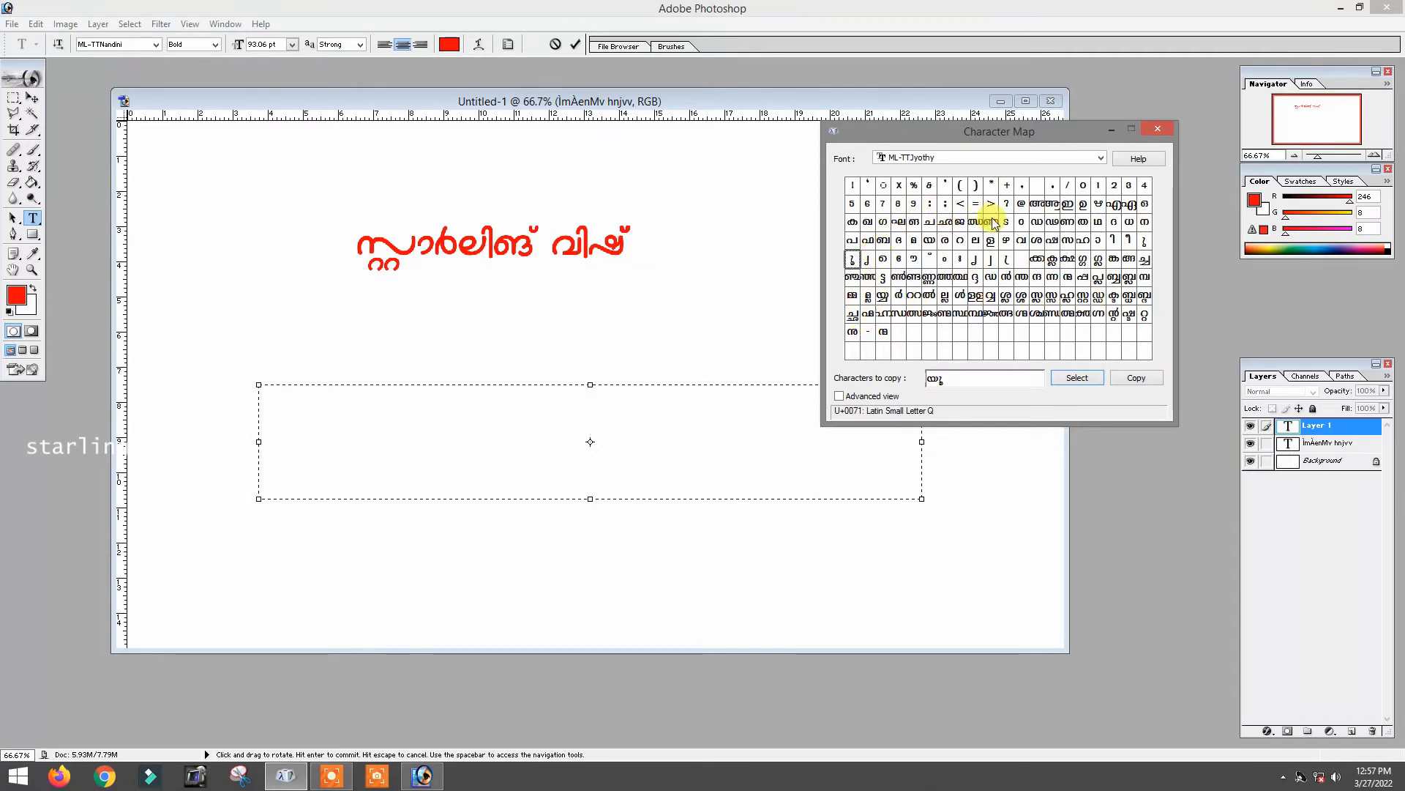
double_click(978, 260)
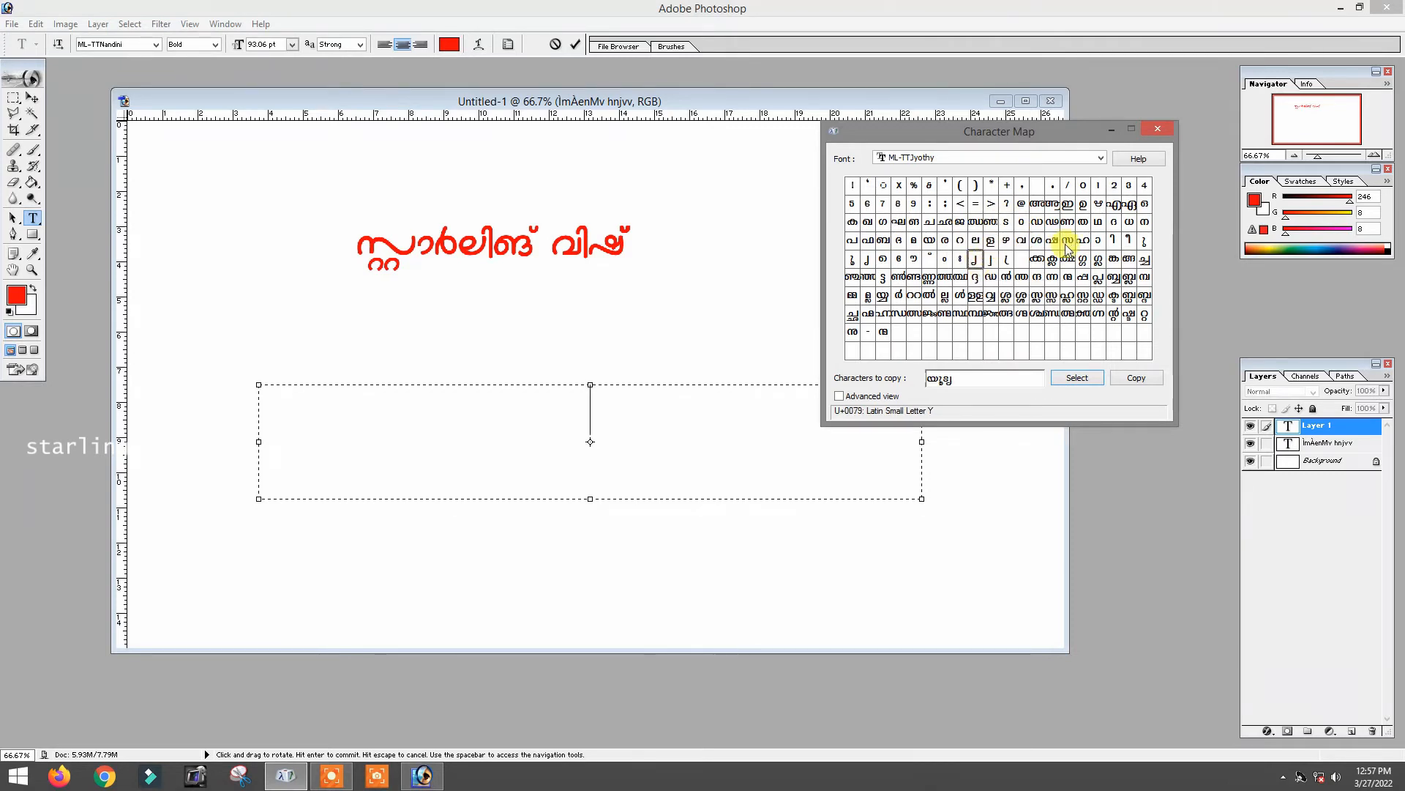
double_click(854, 262)
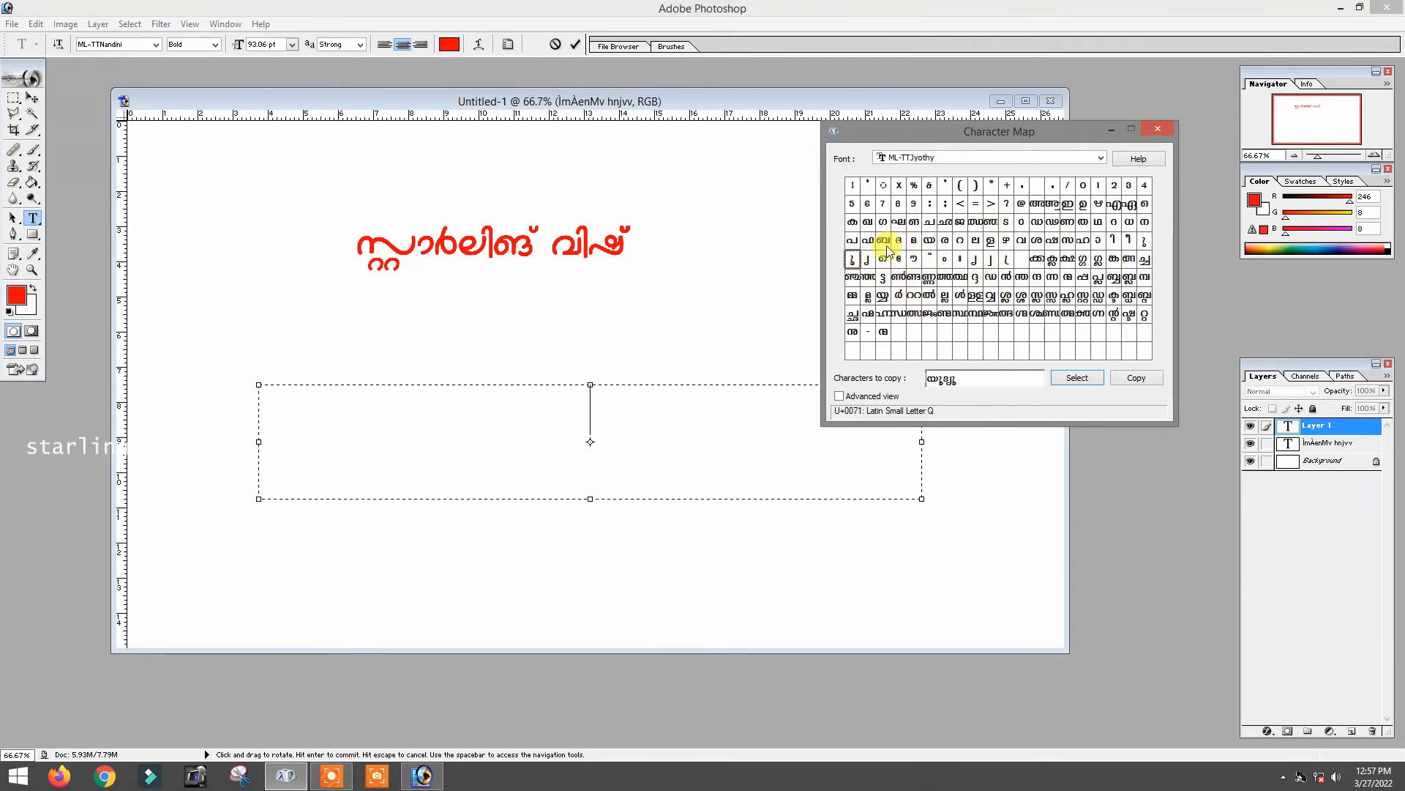
double_click(930, 260)
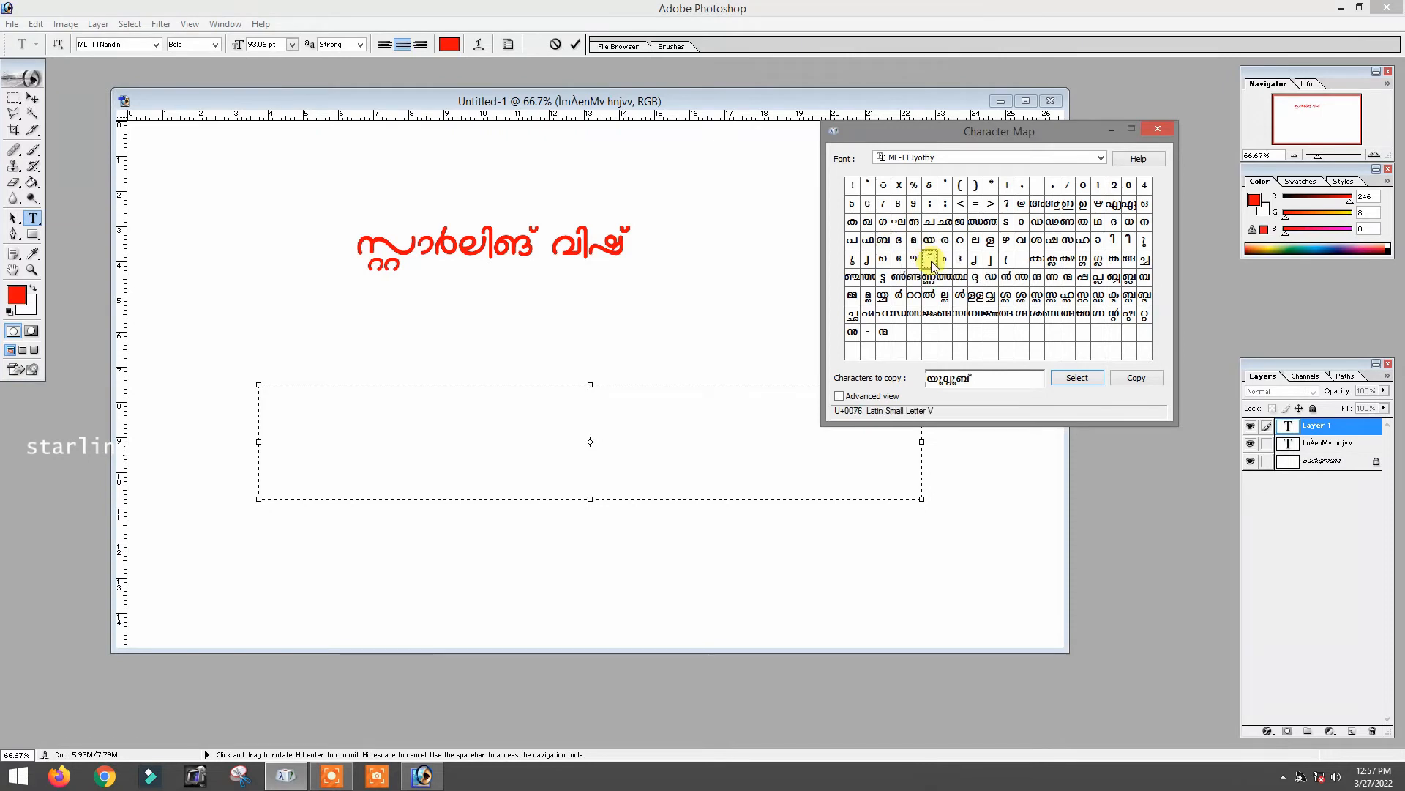
Step: Paste the copied word into the empty Photoshop text box, recolour it blue #3A08F6 and commit the text
left_click(748, 418)
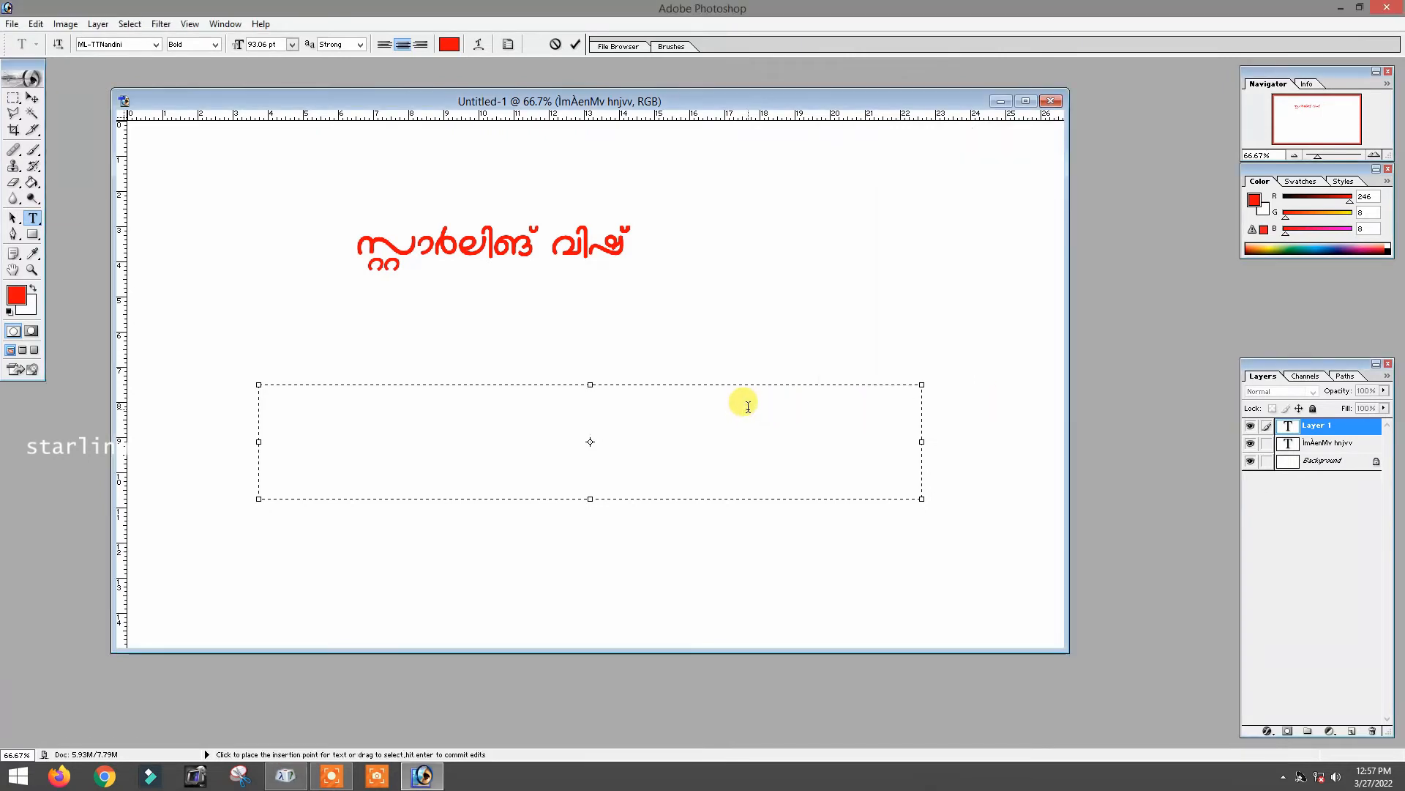
type("യൂട്യൂബ്")
key("ctrl+a")
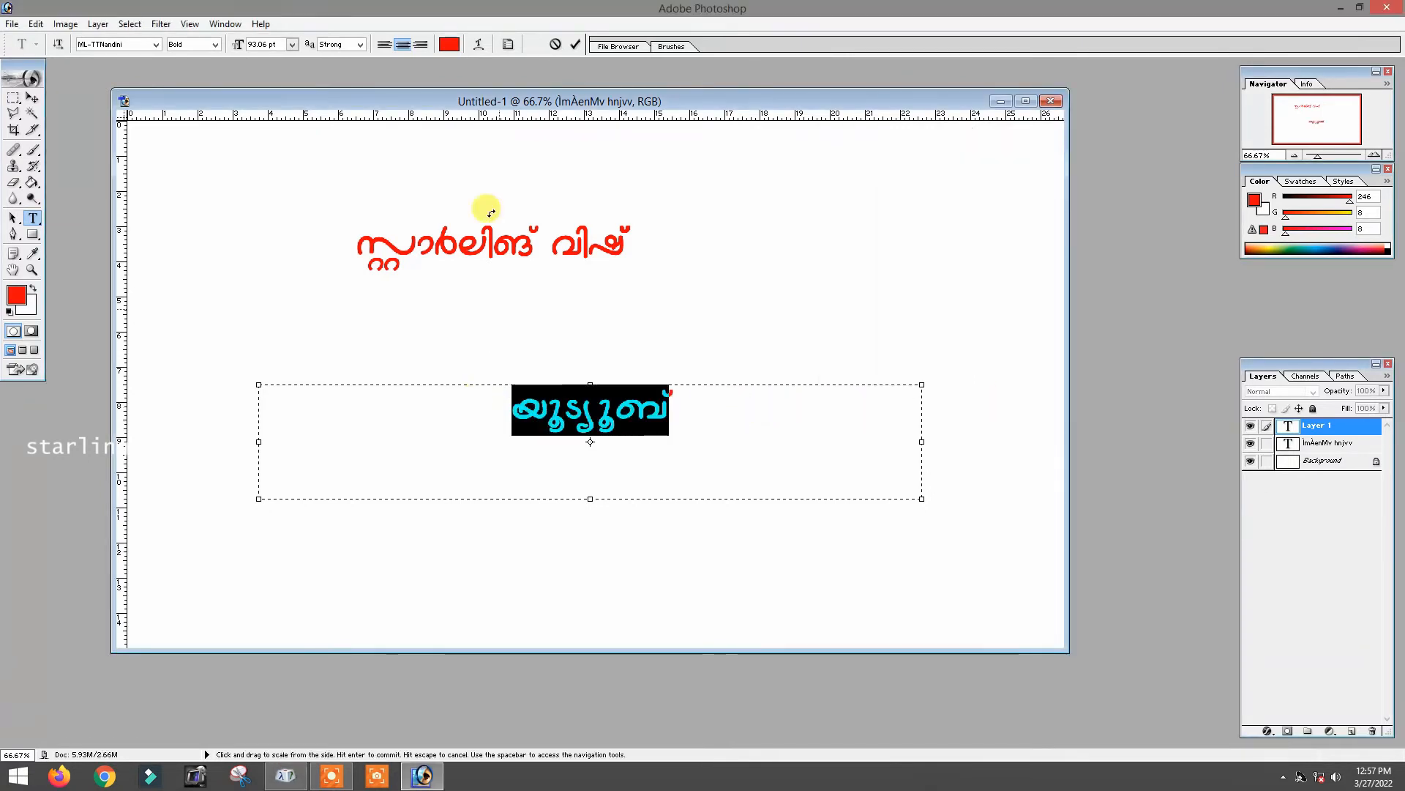
left_click(449, 44)
left_click(1008, 238)
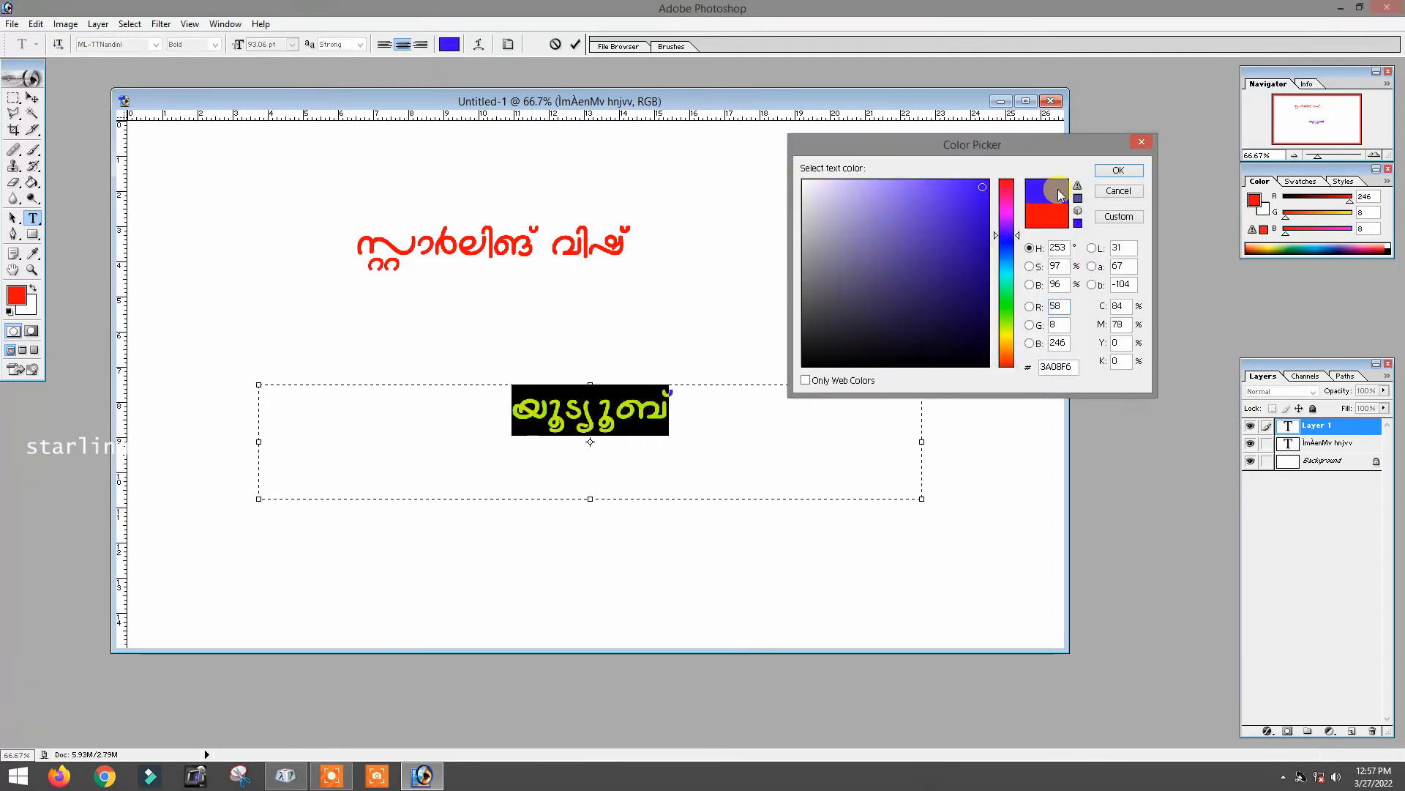
left_click(1114, 175)
left_click(741, 379)
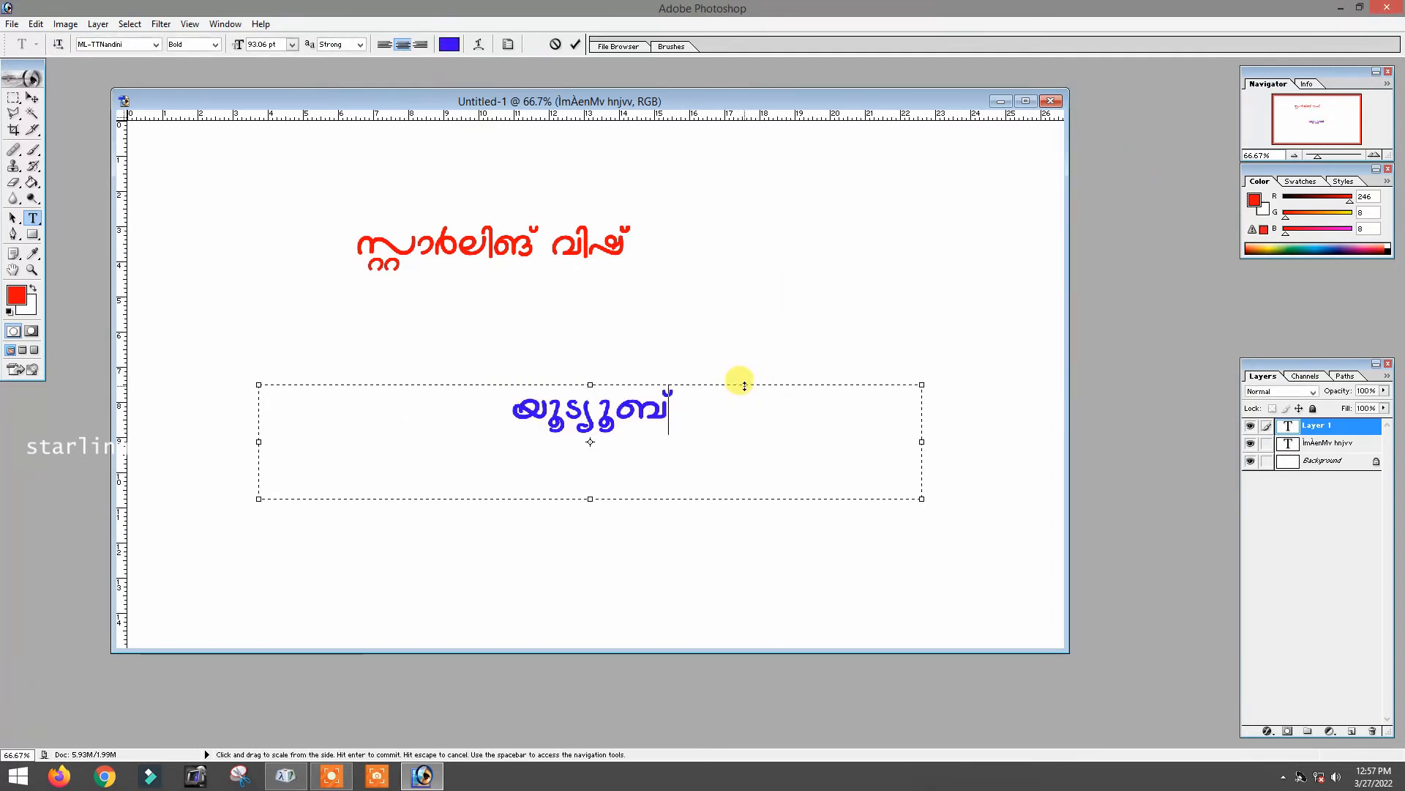
left_click(772, 295)
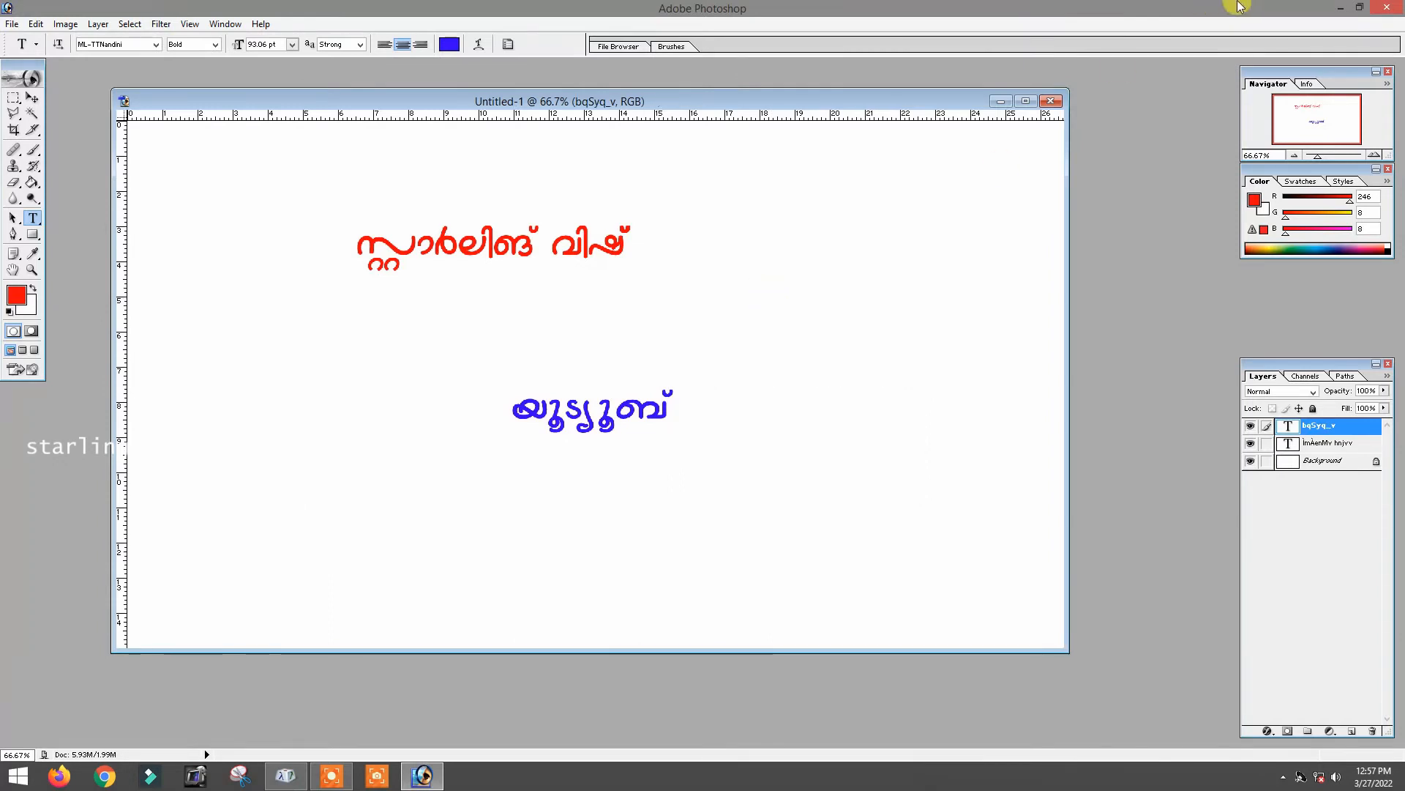
Step: Close Photoshop without saving the document and open Microsoft Word with a blank document
left_click(1391, 9)
left_click(693, 286)
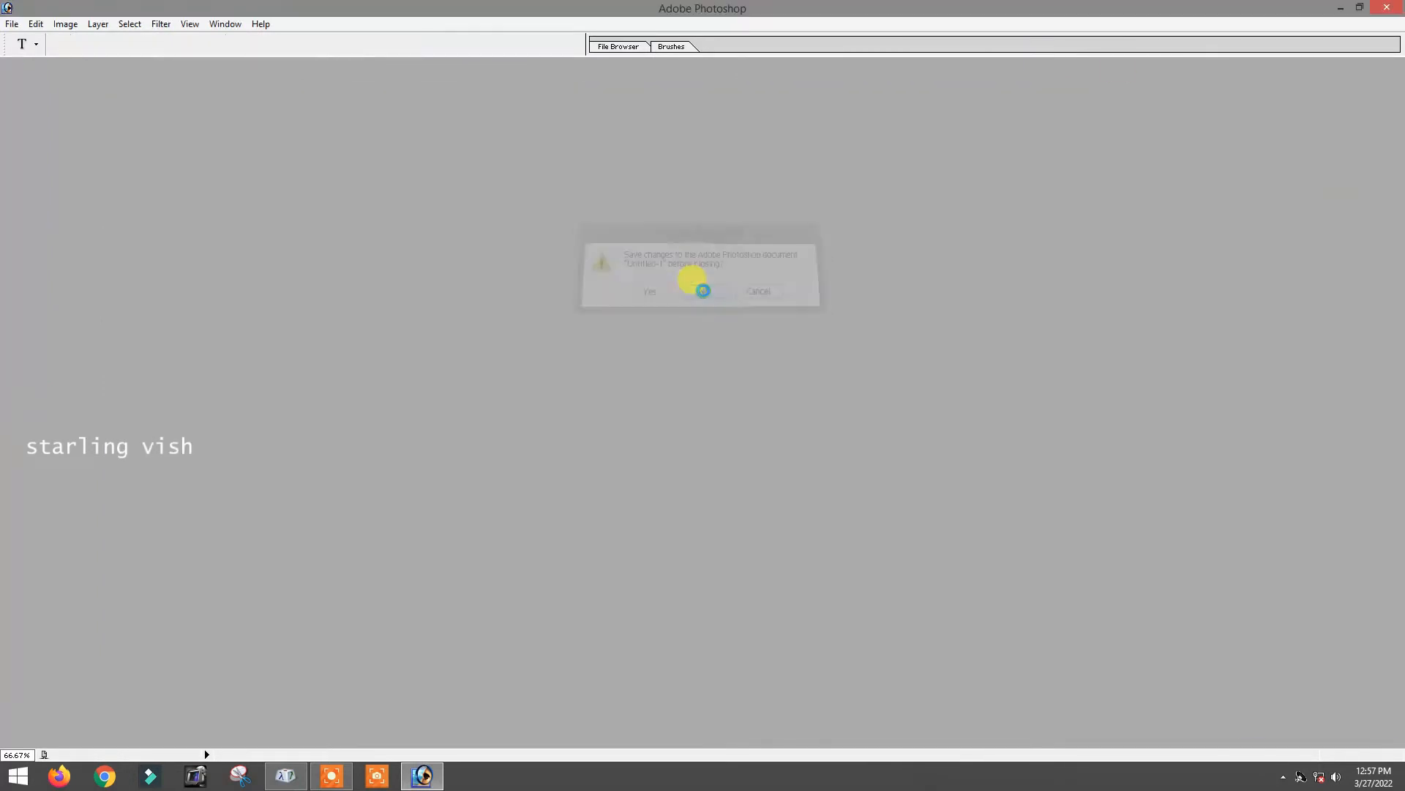
left_click(22, 770)
left_click(433, 181)
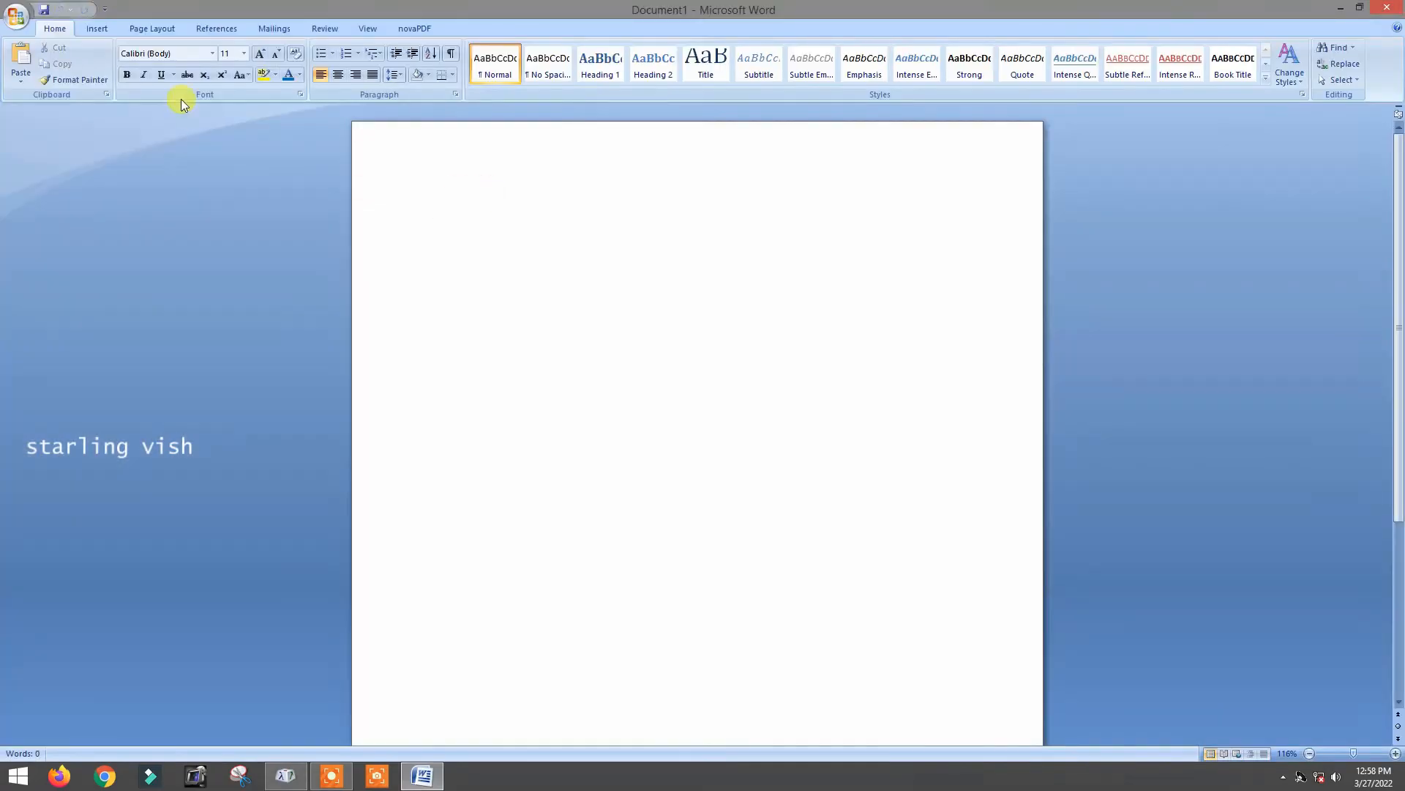
Step: Set the font of the blank Word document to ML-TTRevathi
left_click(212, 53)
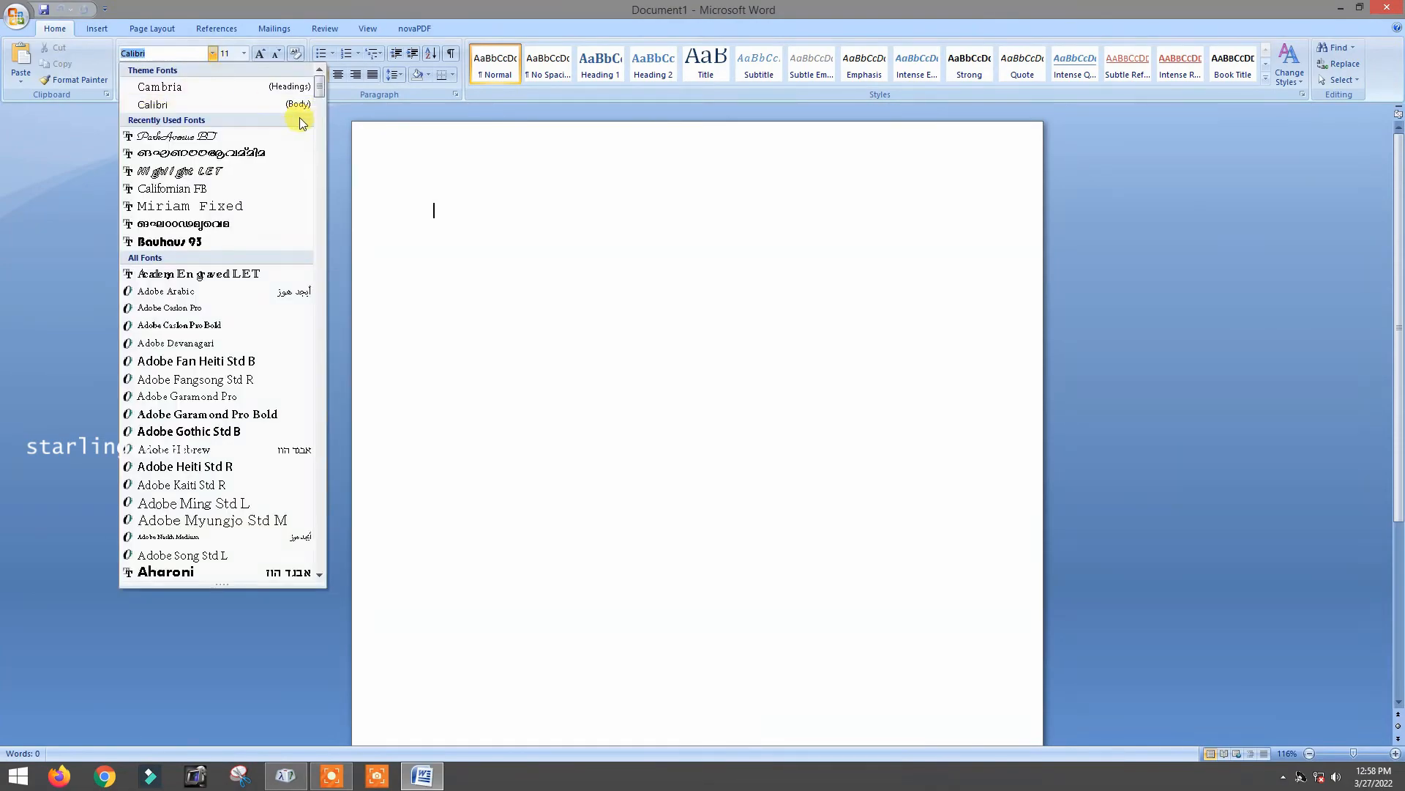
left_click_drag(319, 77, 322, 385)
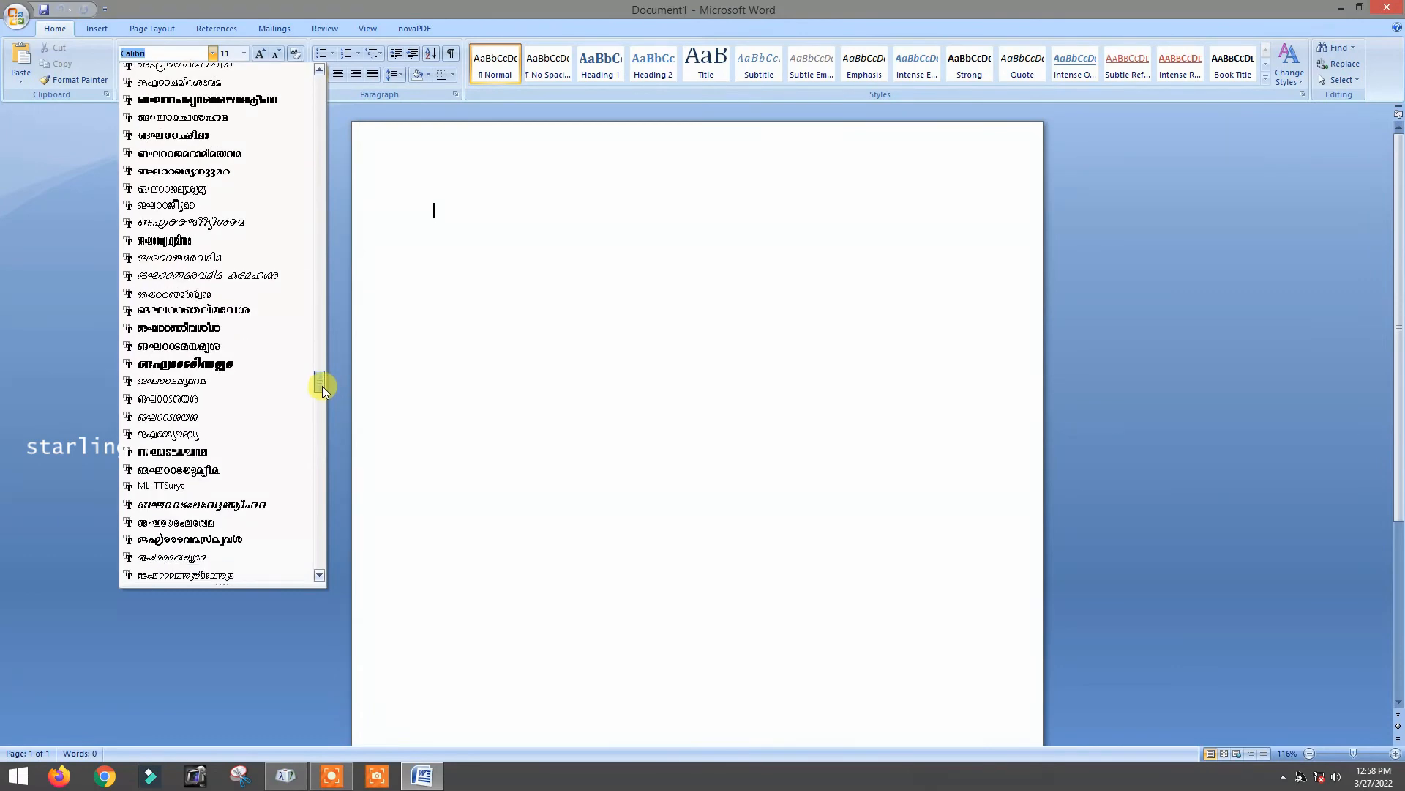
left_click(214, 315)
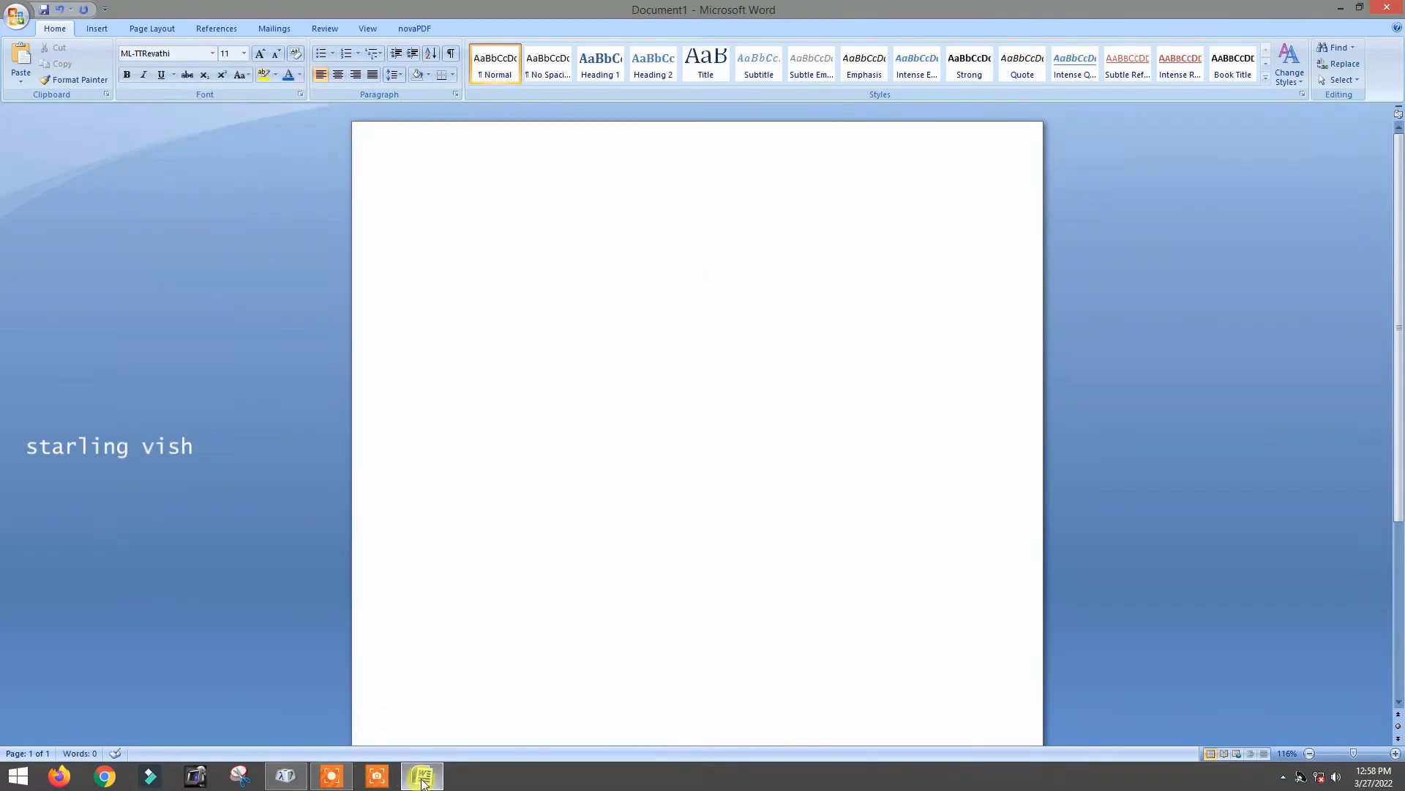
Step: Switch to Character Map and load the ML-TTRevathi font
left_click(285, 775)
left_click(1101, 159)
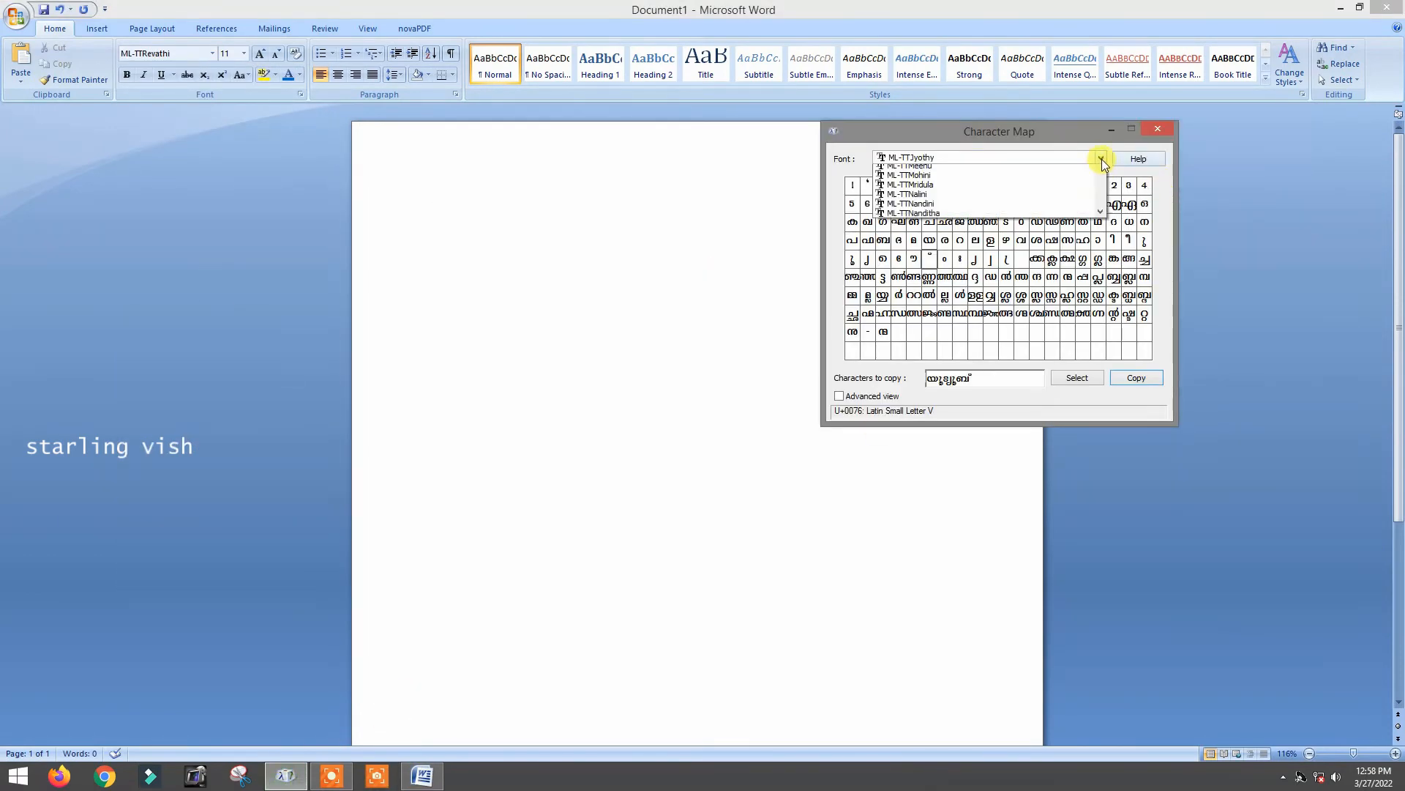
scroll(1048, 282, "down", 7)
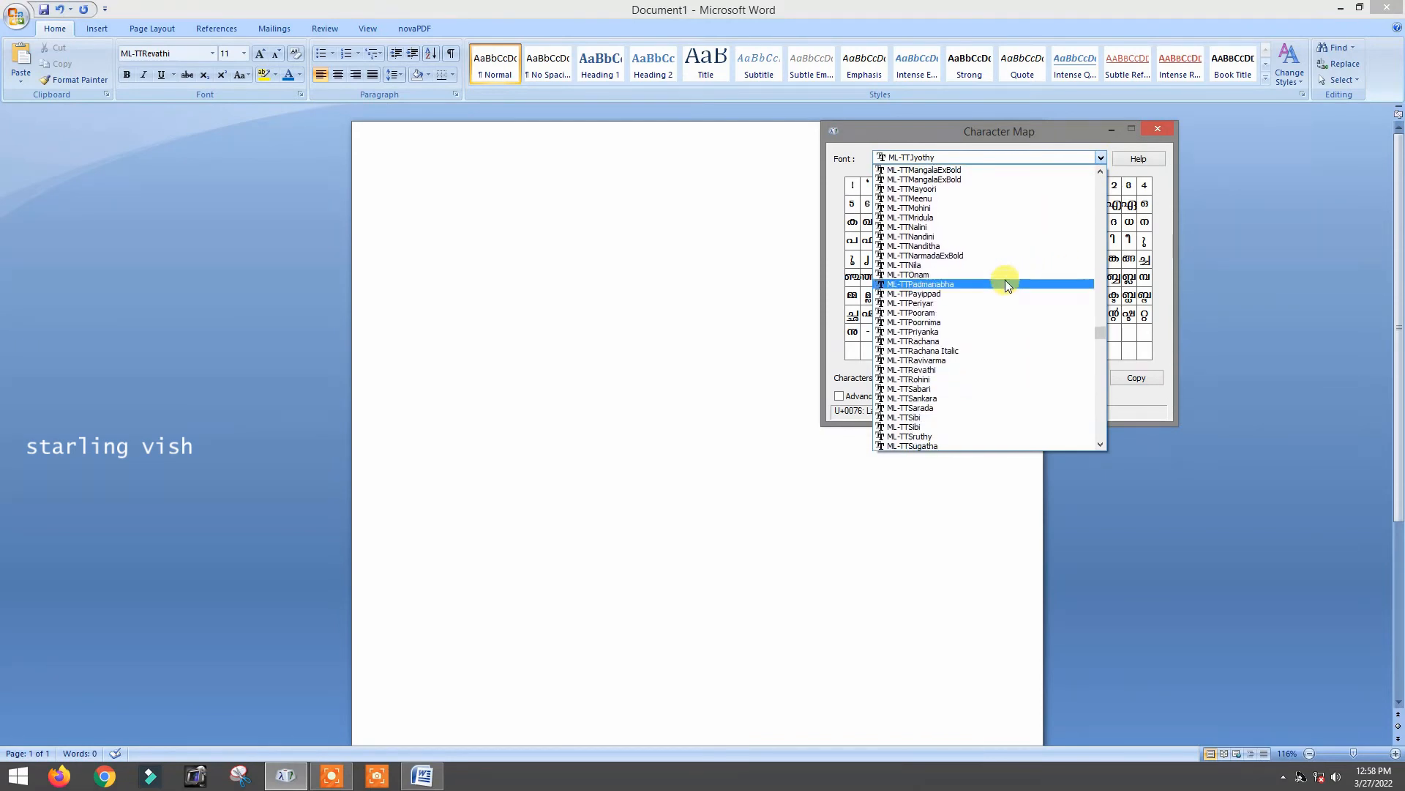
left_click(964, 369)
Step: Compose the word വിഷ് from the ML-TTRevathi characters and copy it
double_click(1063, 231)
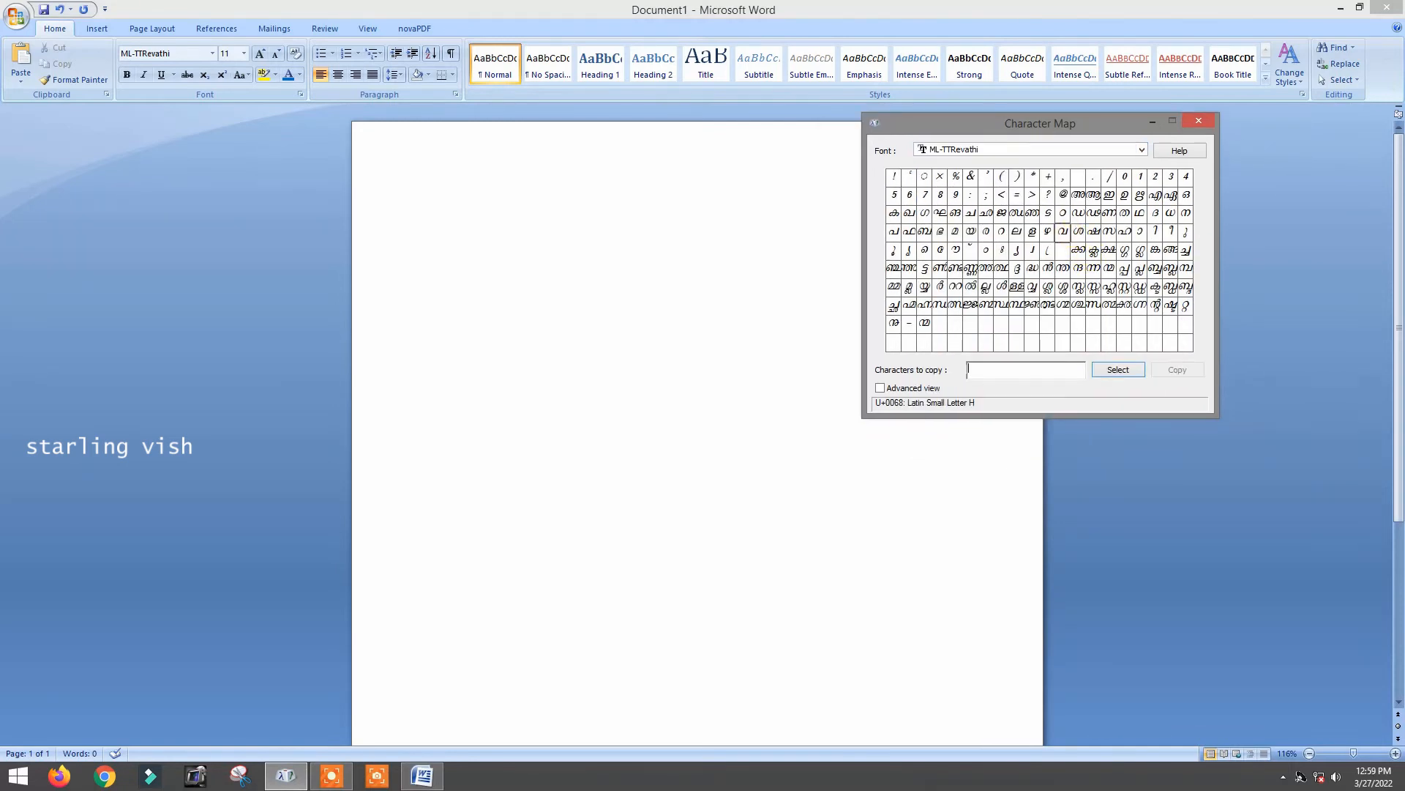
double_click(1155, 233)
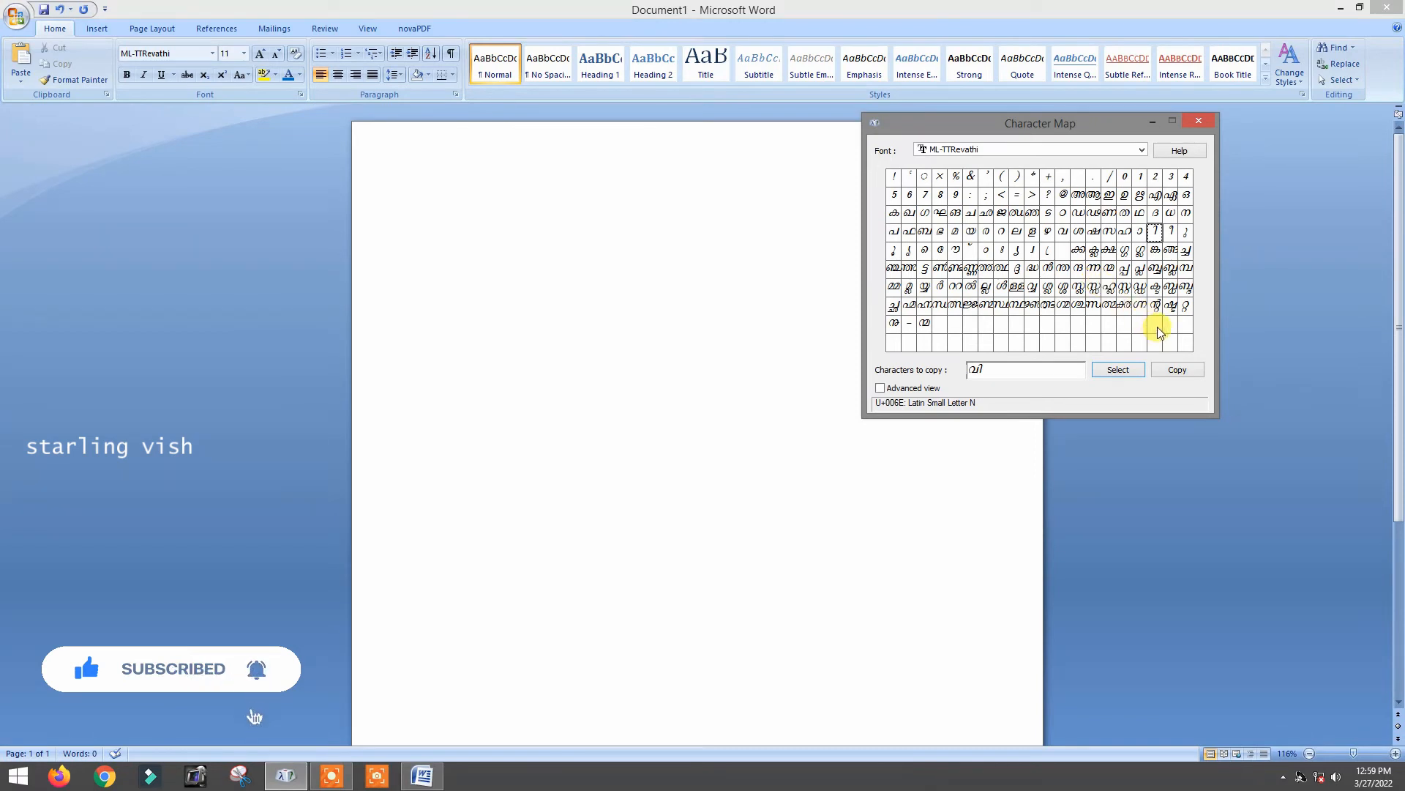
double_click(1104, 233)
double_click(970, 250)
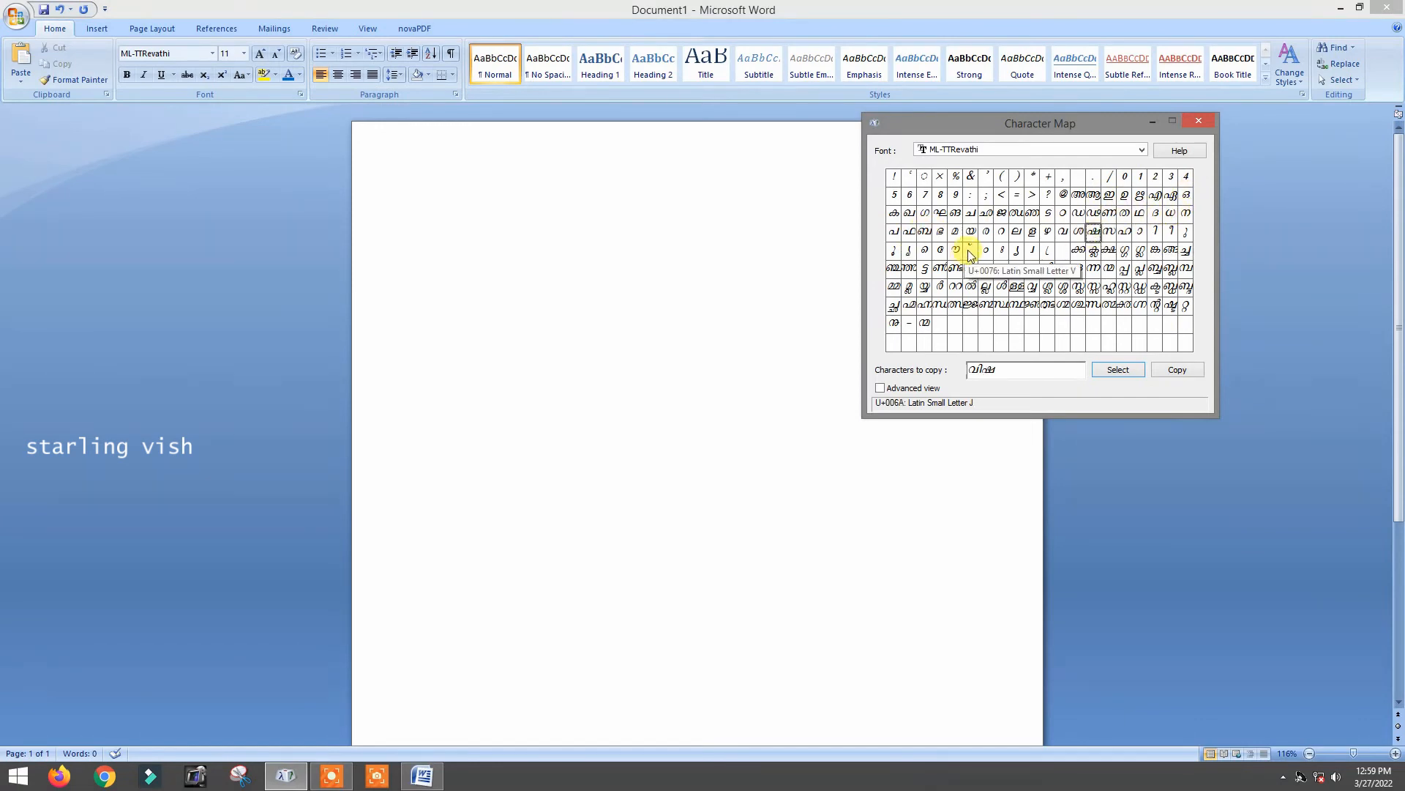
Step: Paste the copied word into the Word document and set its font size to 28
left_click(724, 228)
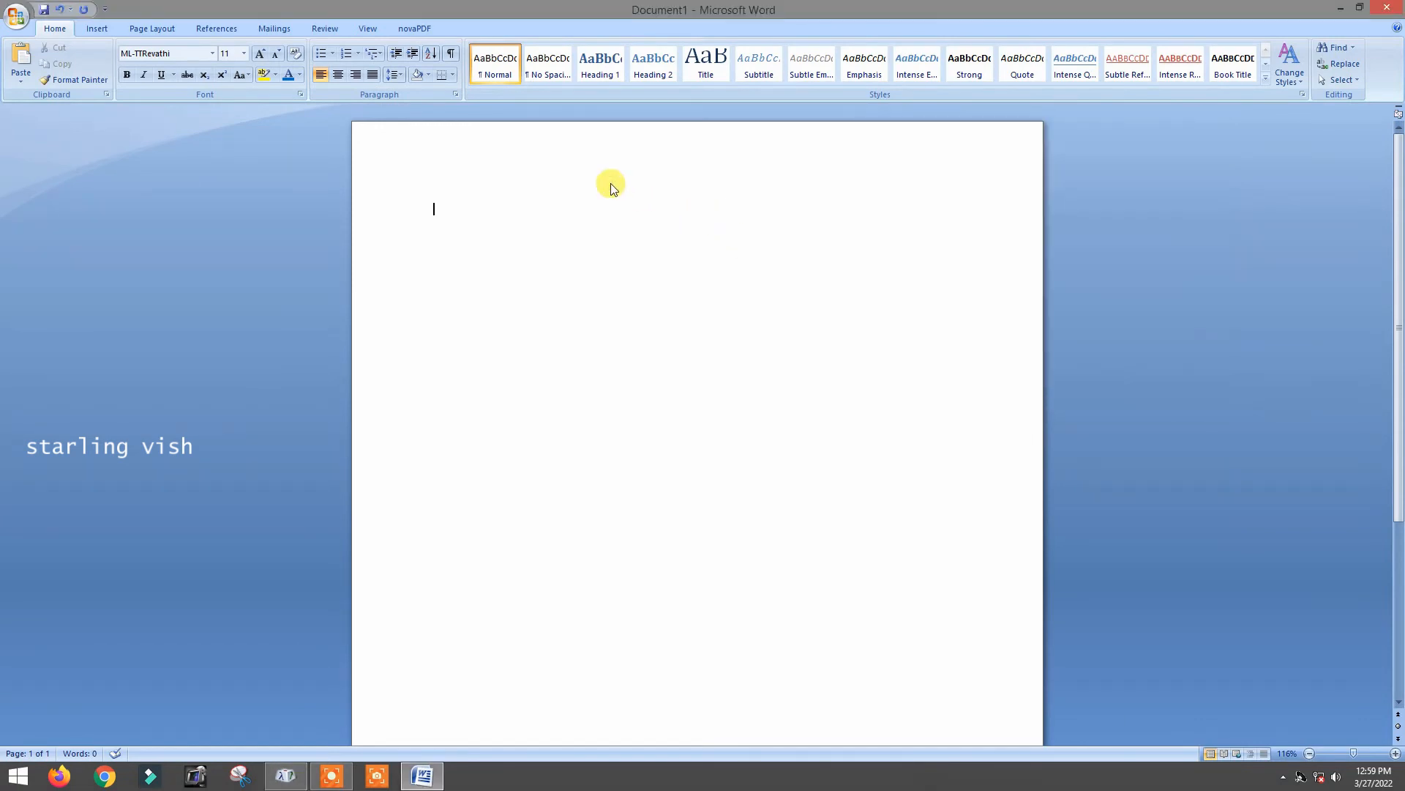
left_click_drag(429, 208, 472, 206)
left_click(244, 54)
left_click(226, 219)
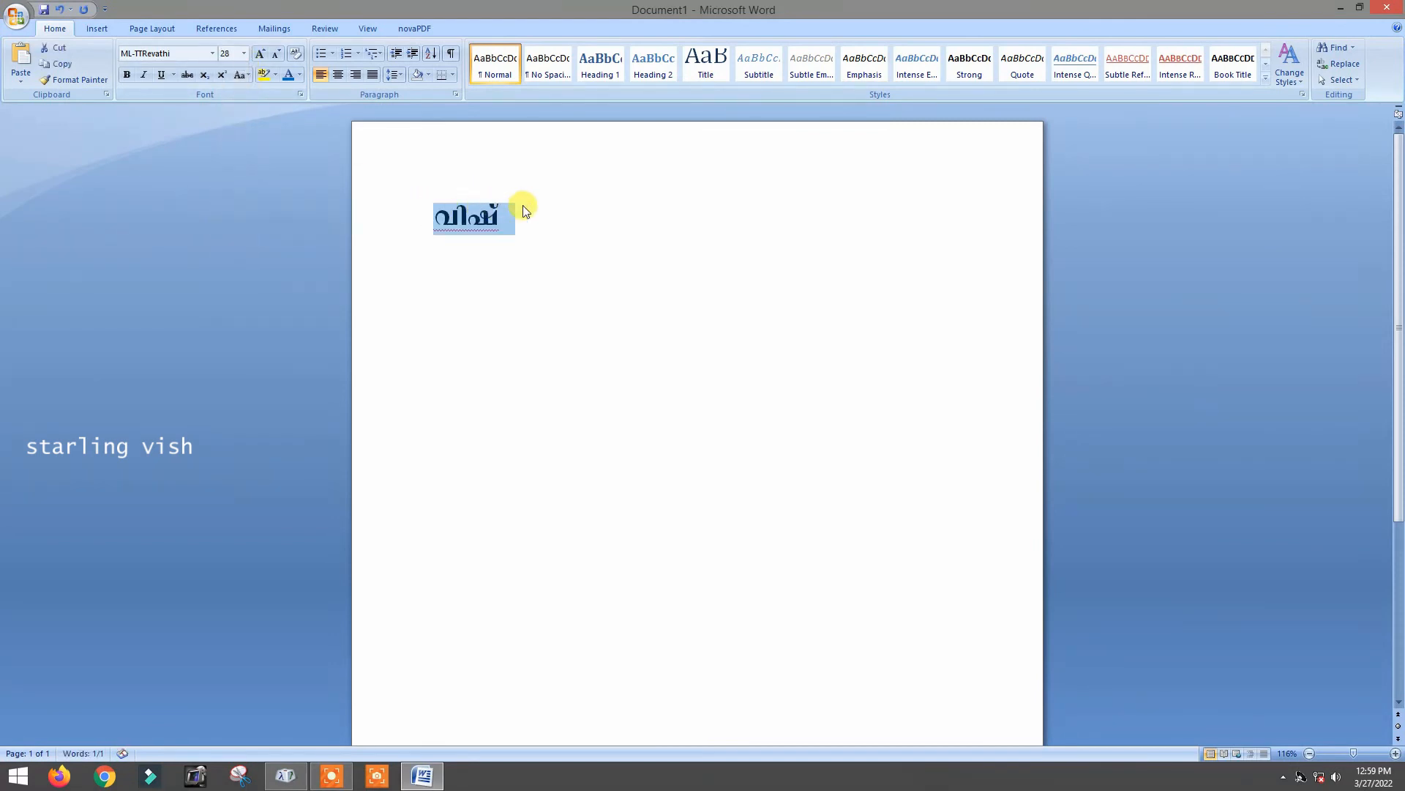
left_click(521, 216)
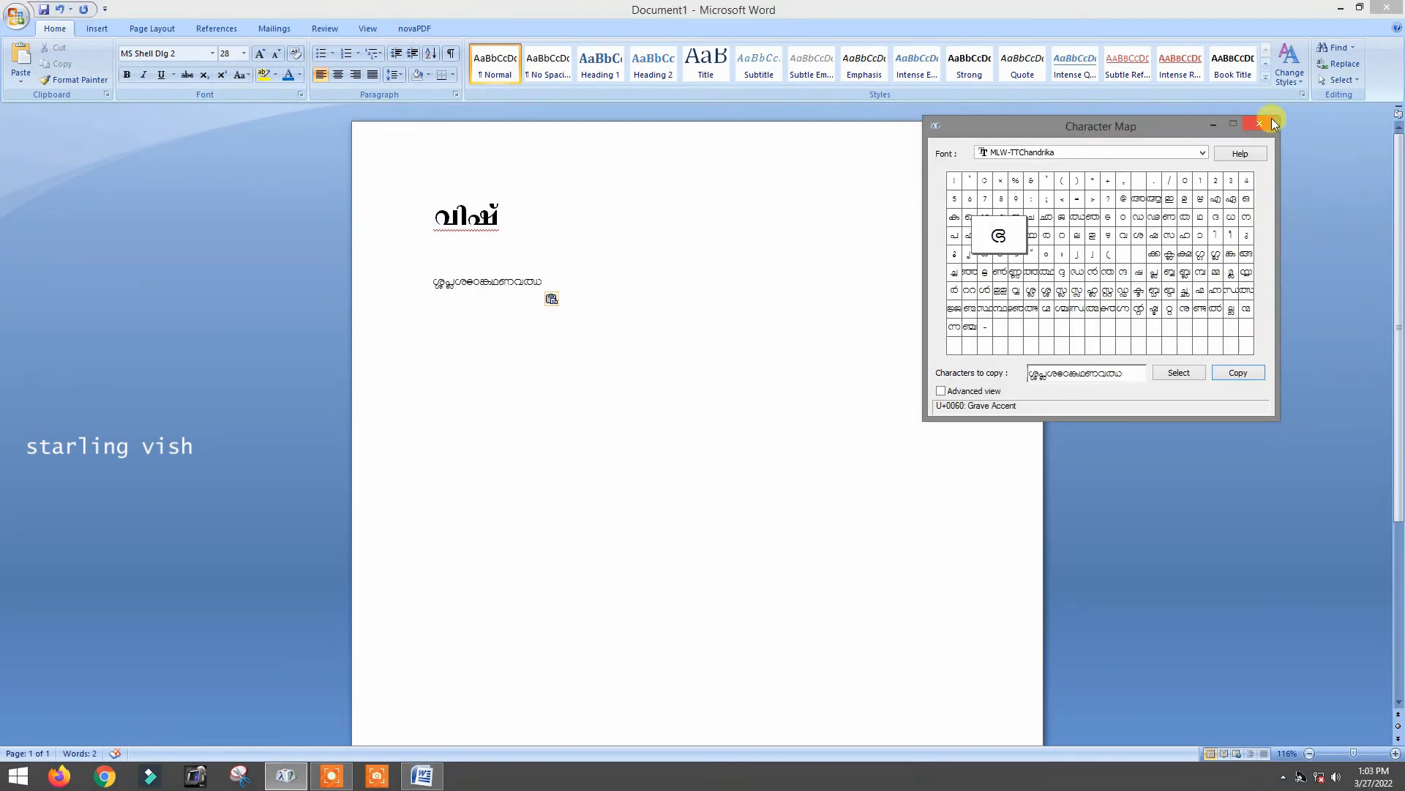
Step: Close Character Map and Microsoft Word without saving the document
left_click(1259, 124)
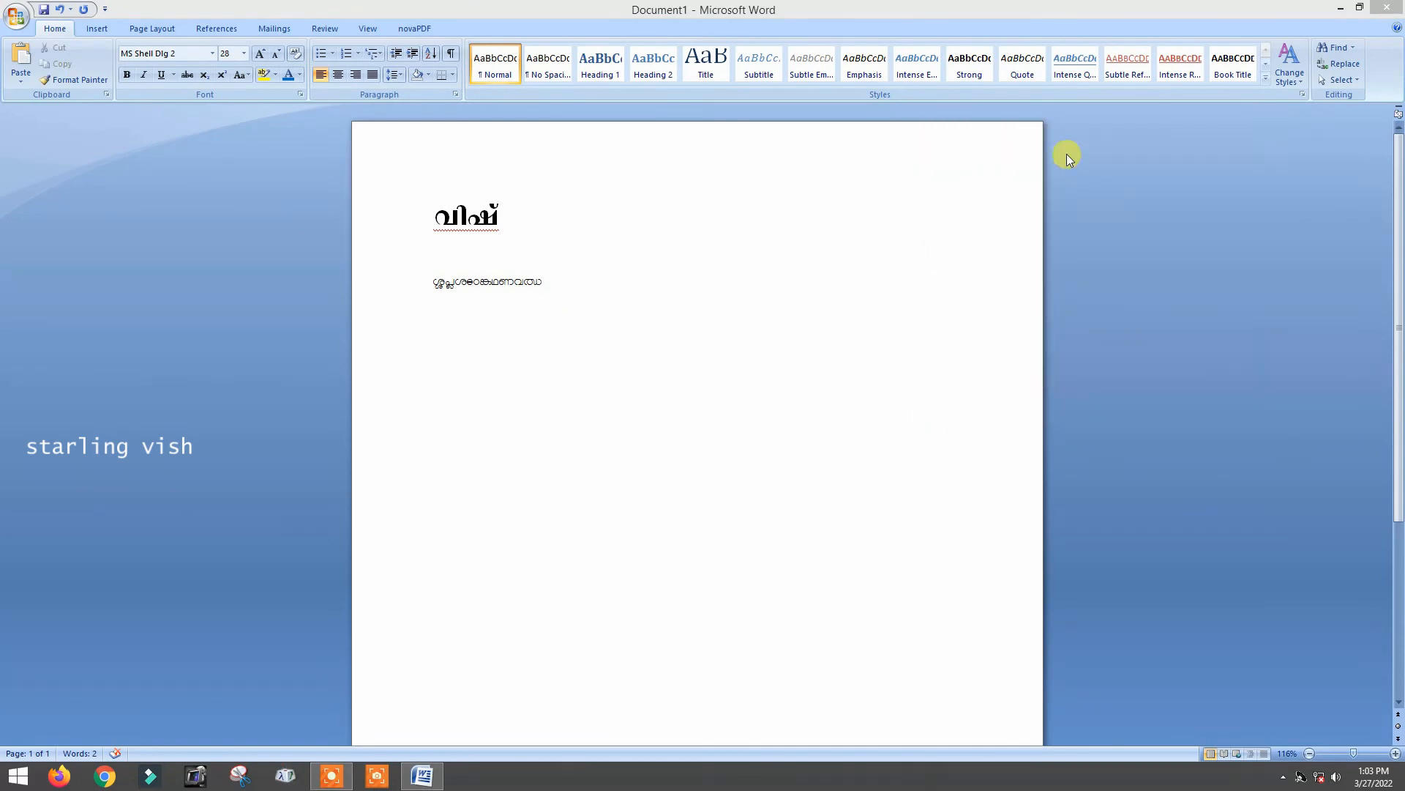
left_click(1393, 10)
left_click(710, 426)
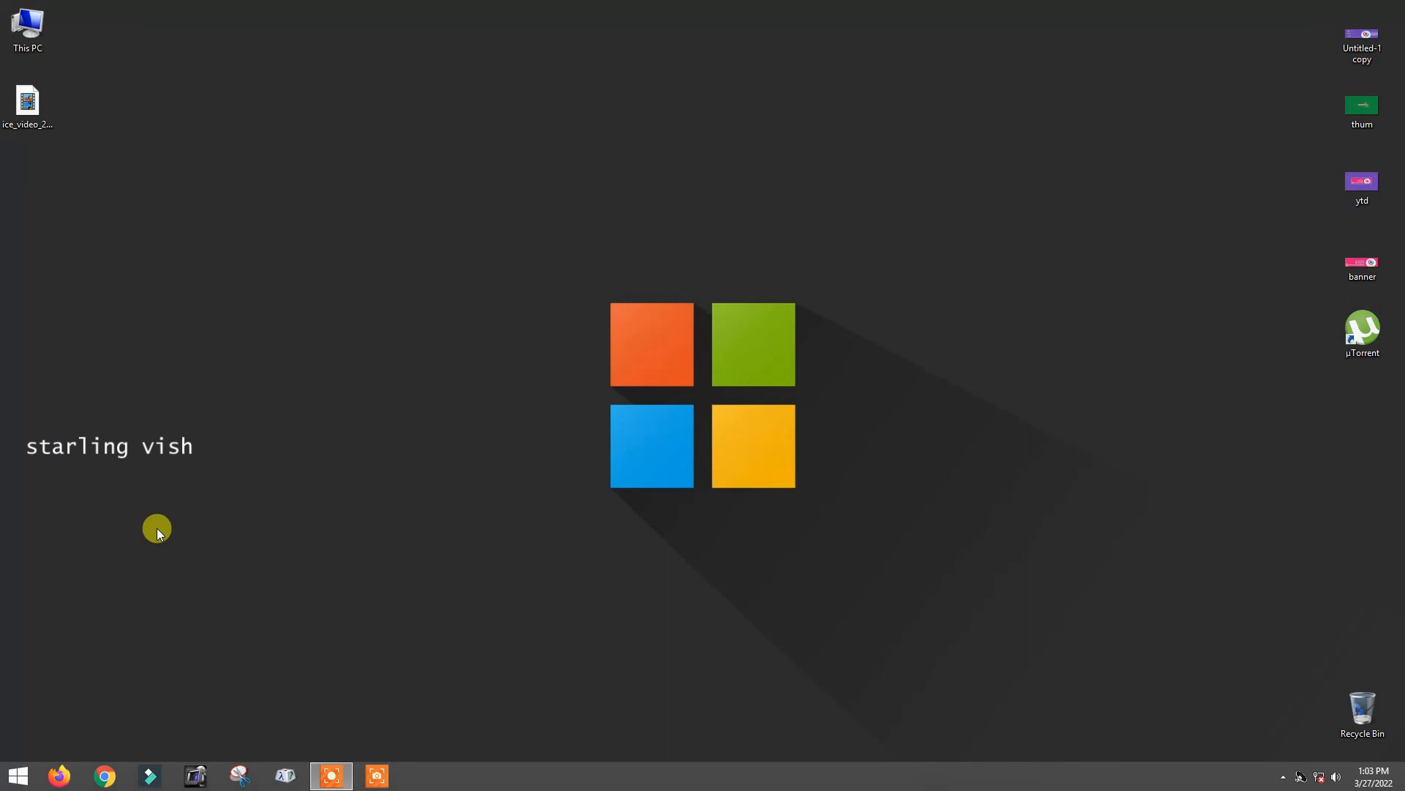
Step: Search the installed apps for "chara" and open Character Map, moving its window away from the desktop icons
left_click(15, 773)
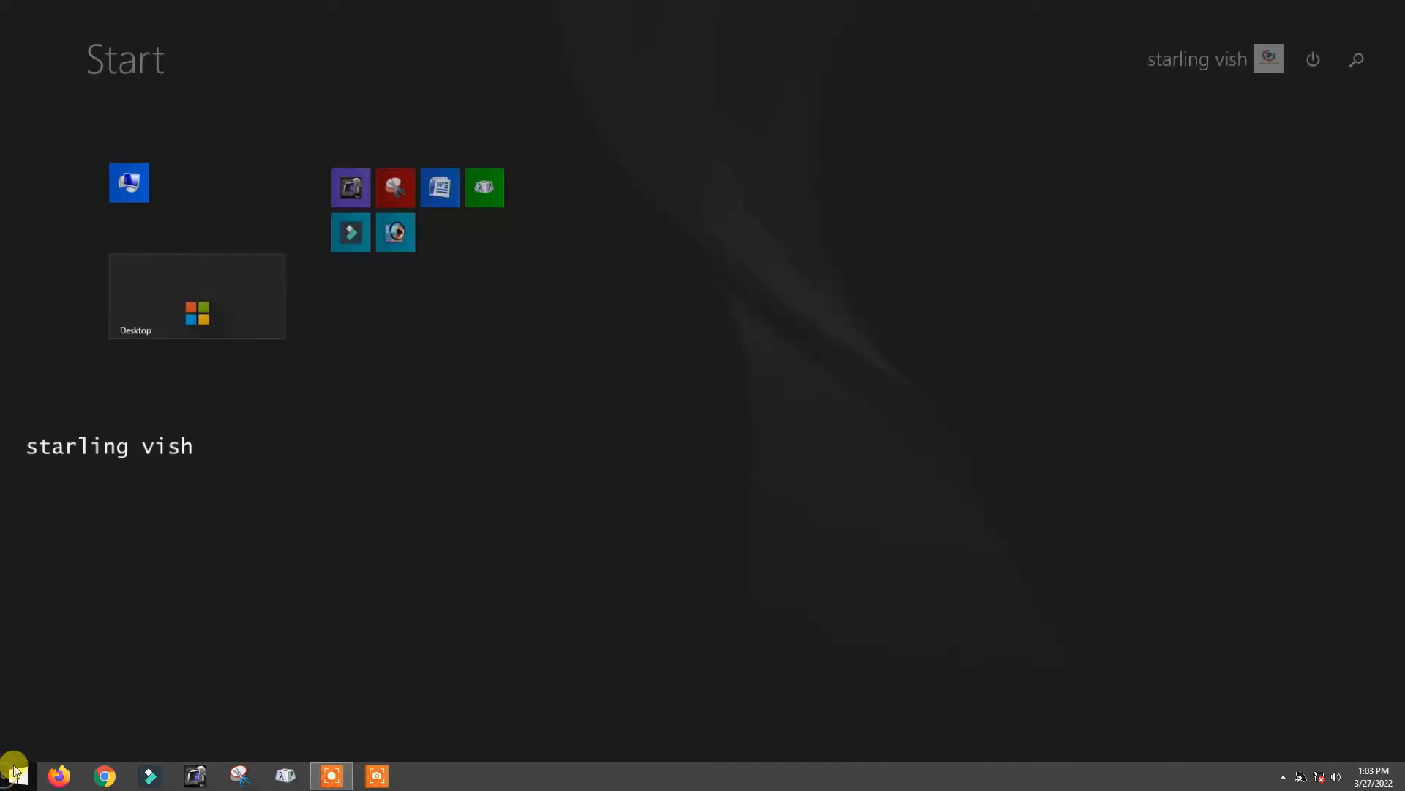
left_click(106, 741)
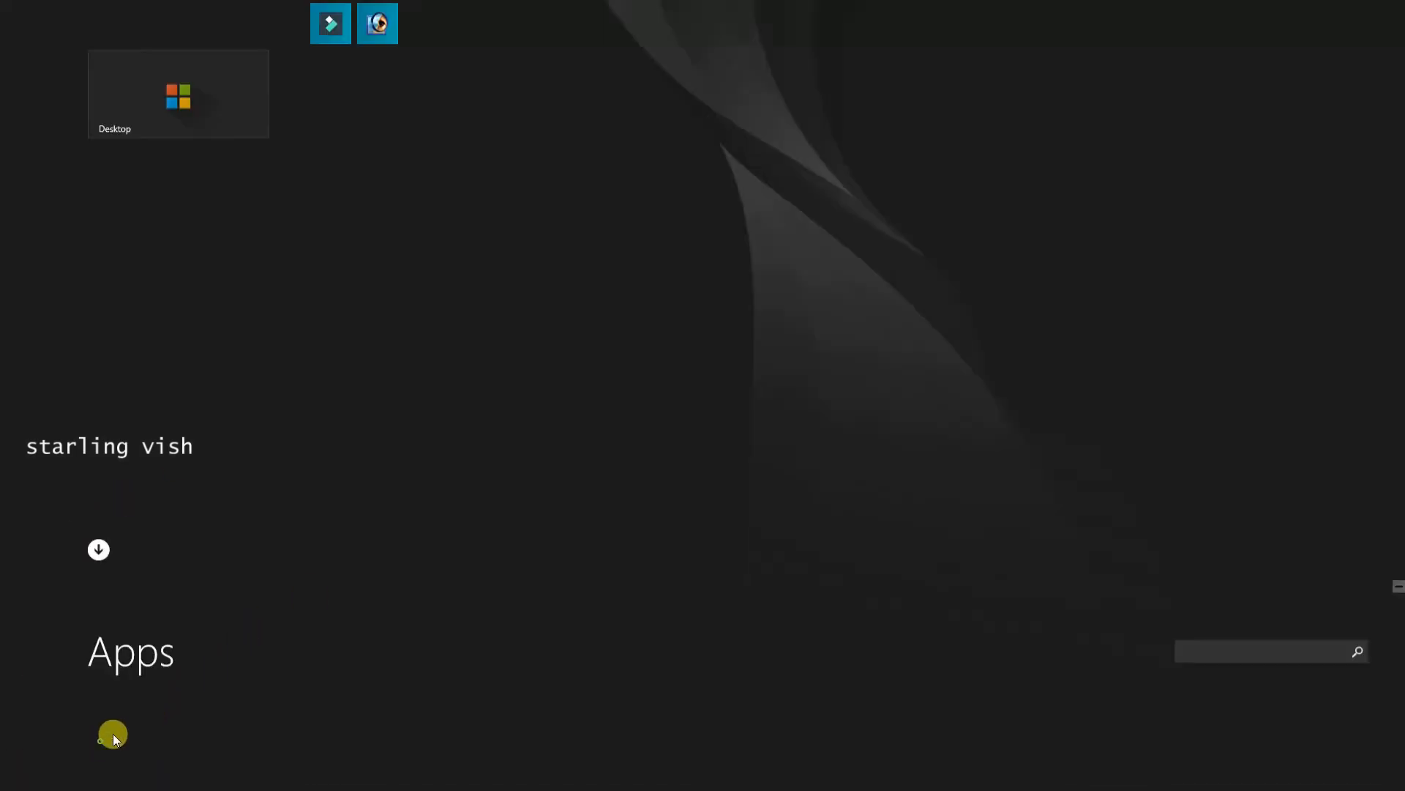
left_click(1315, 61)
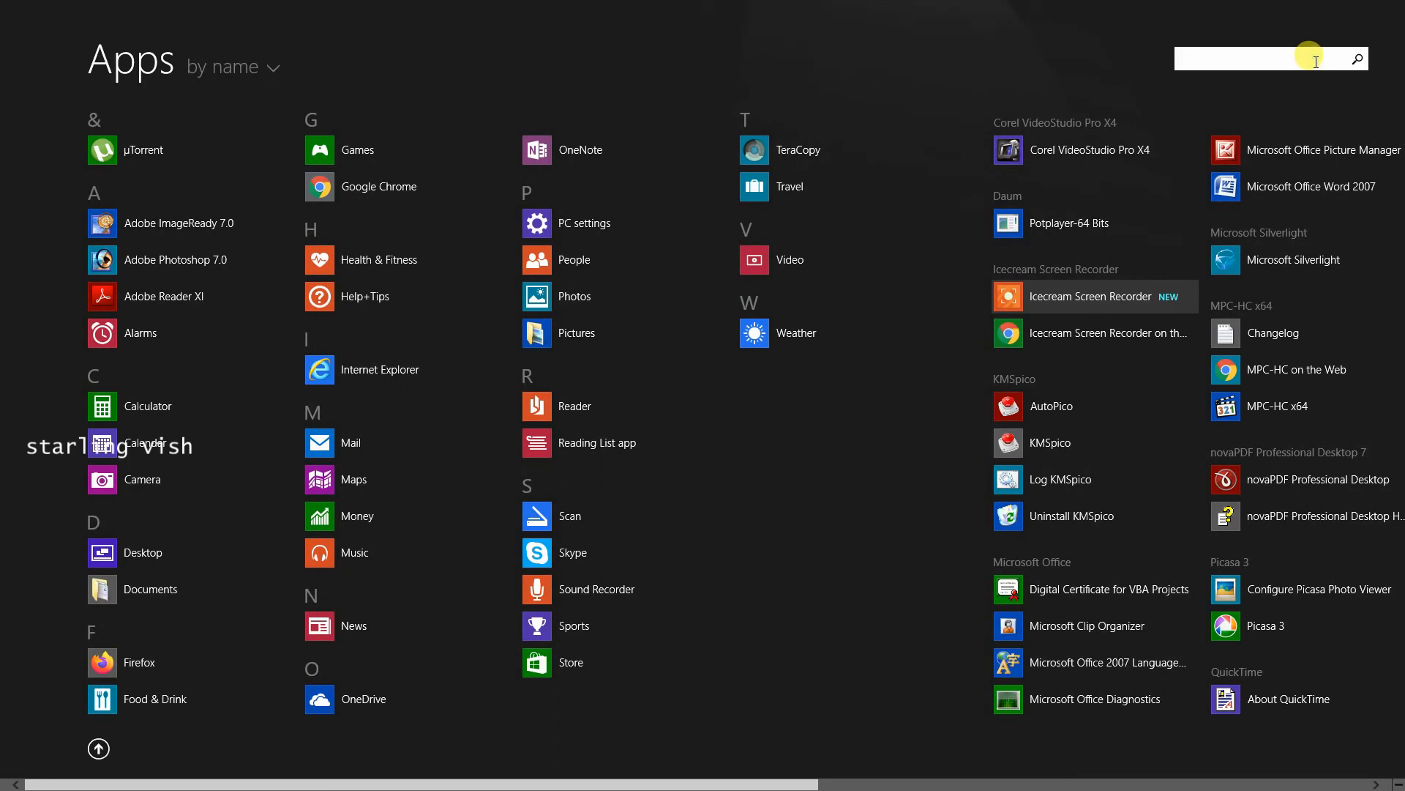
type("chara")
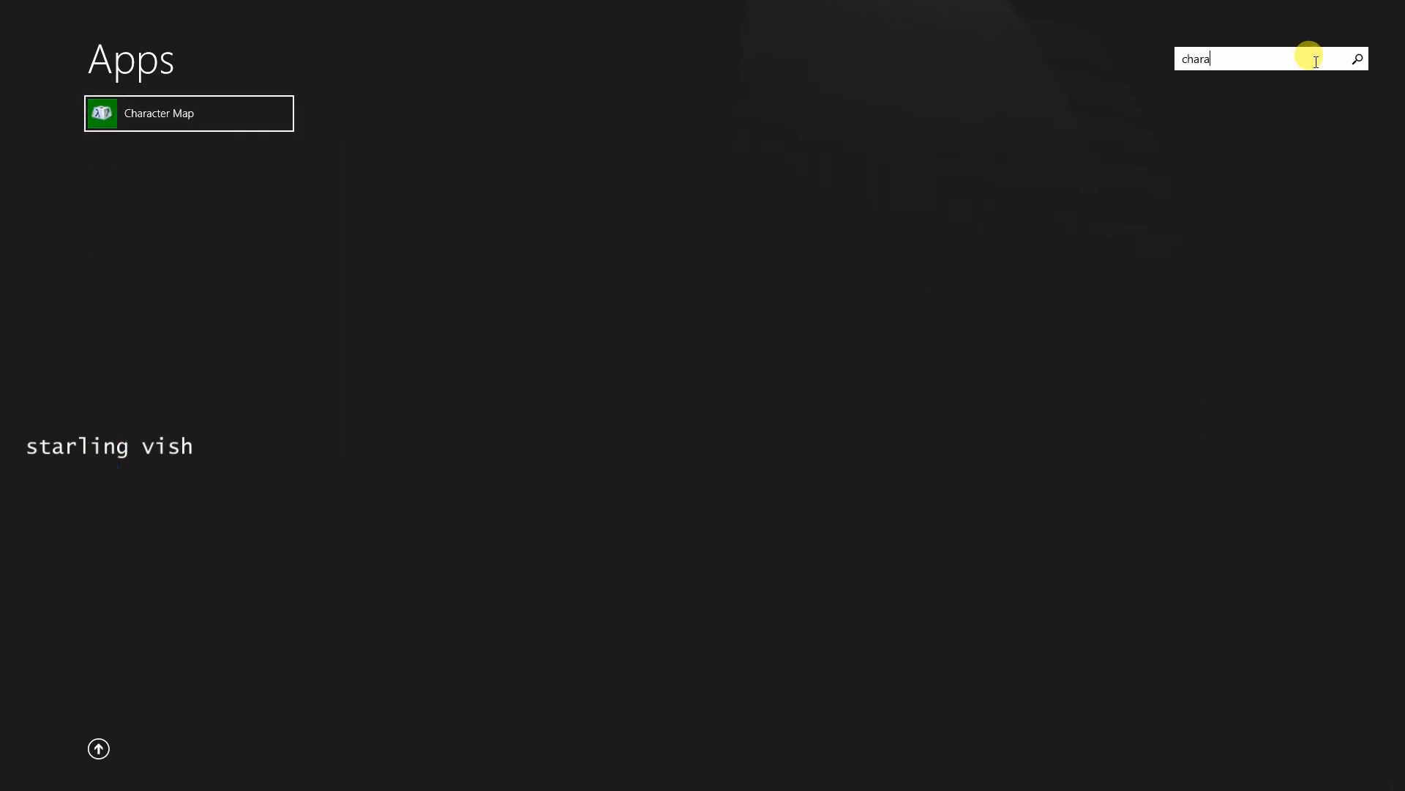
left_click(201, 116)
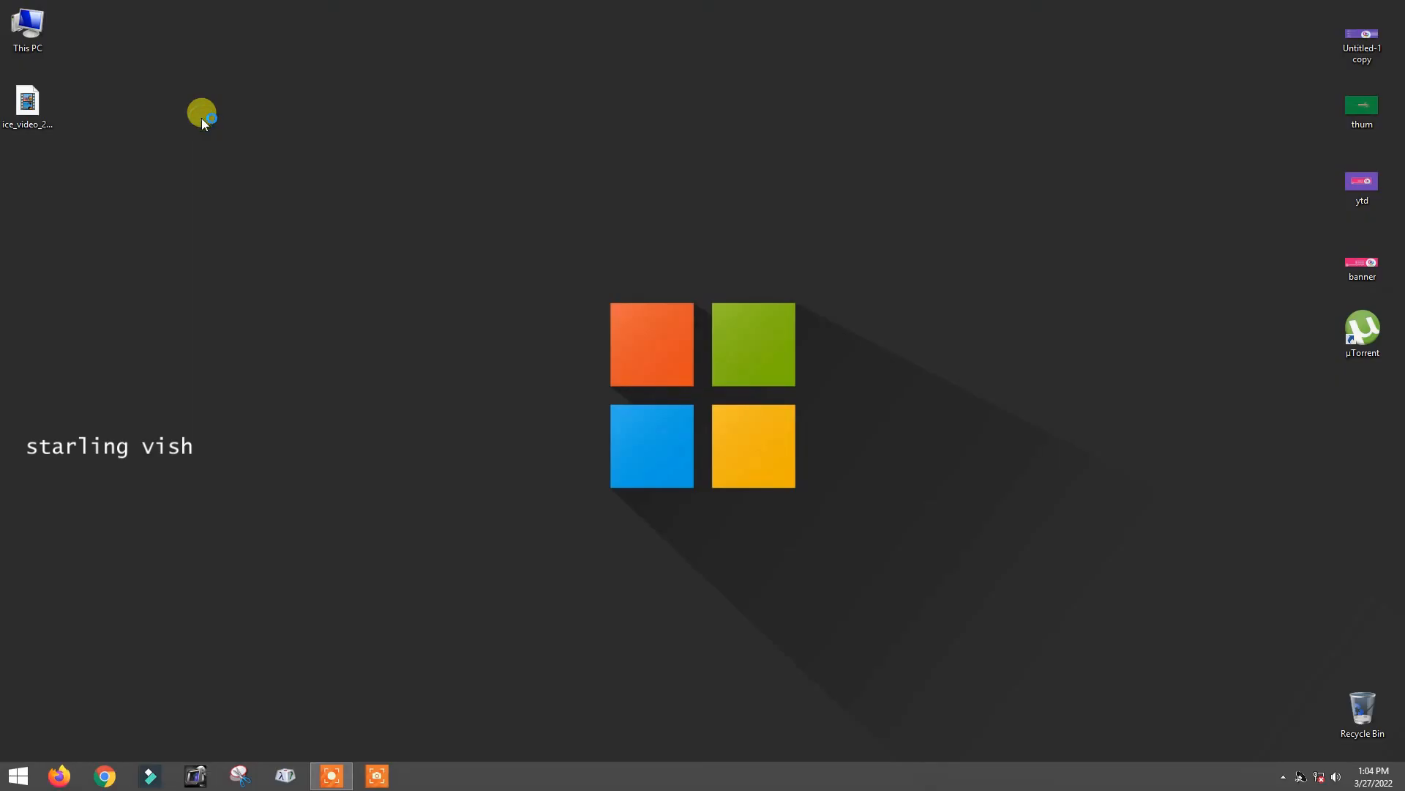
left_click_drag(156, 48, 506, 88)
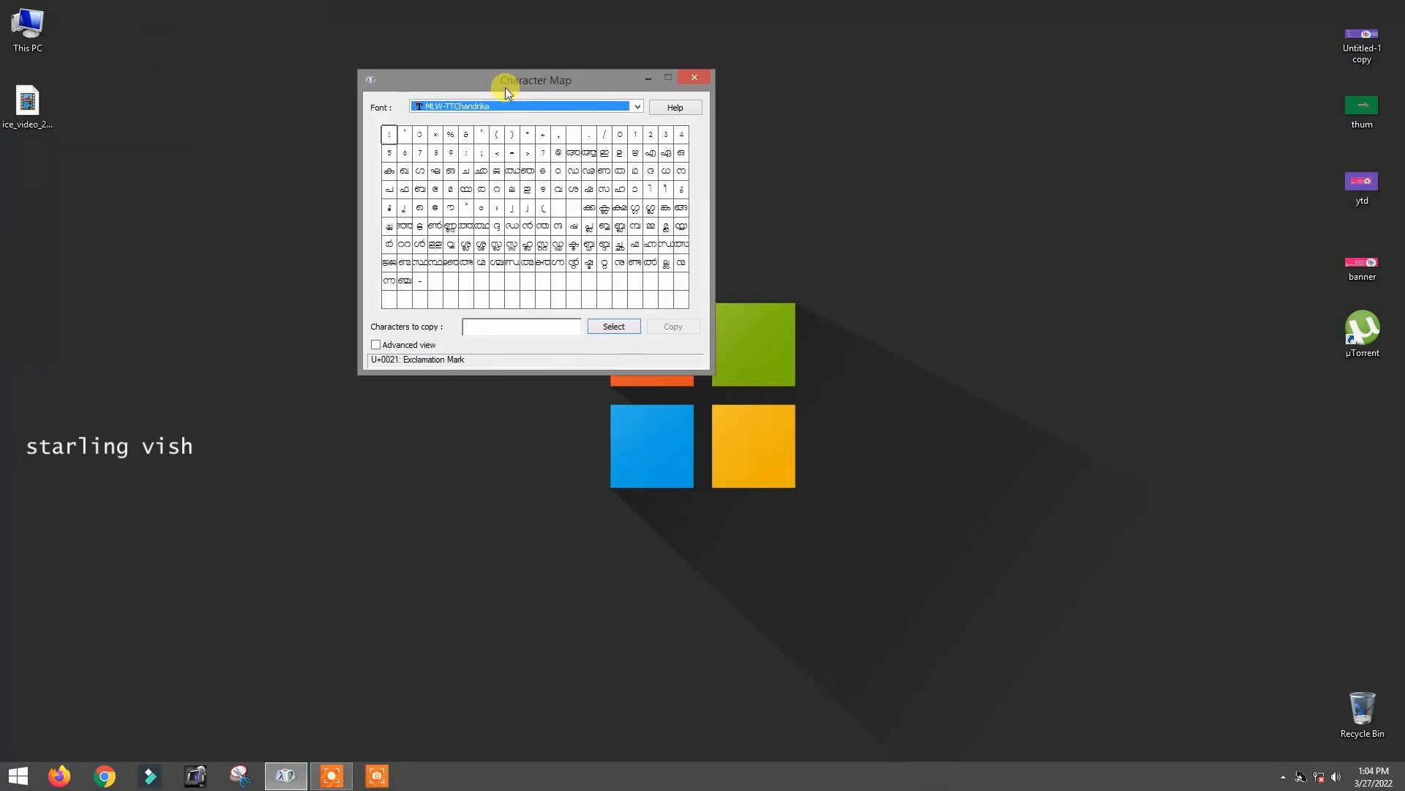
Step: Load the MLW-TTRachana font in Character Map and add three of its characters to the characters to copy
left_click(595, 107)
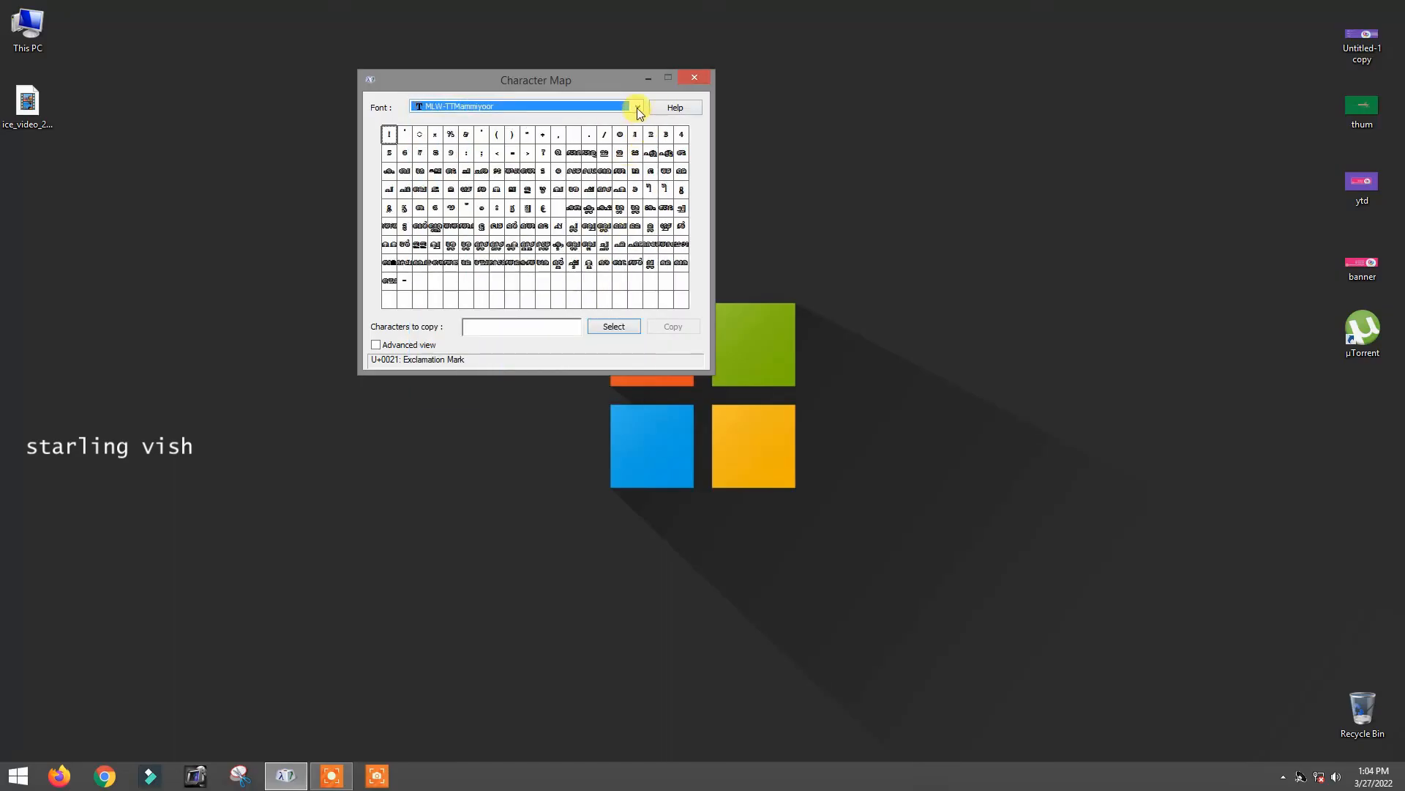
scroll(638, 109, "down", 2)
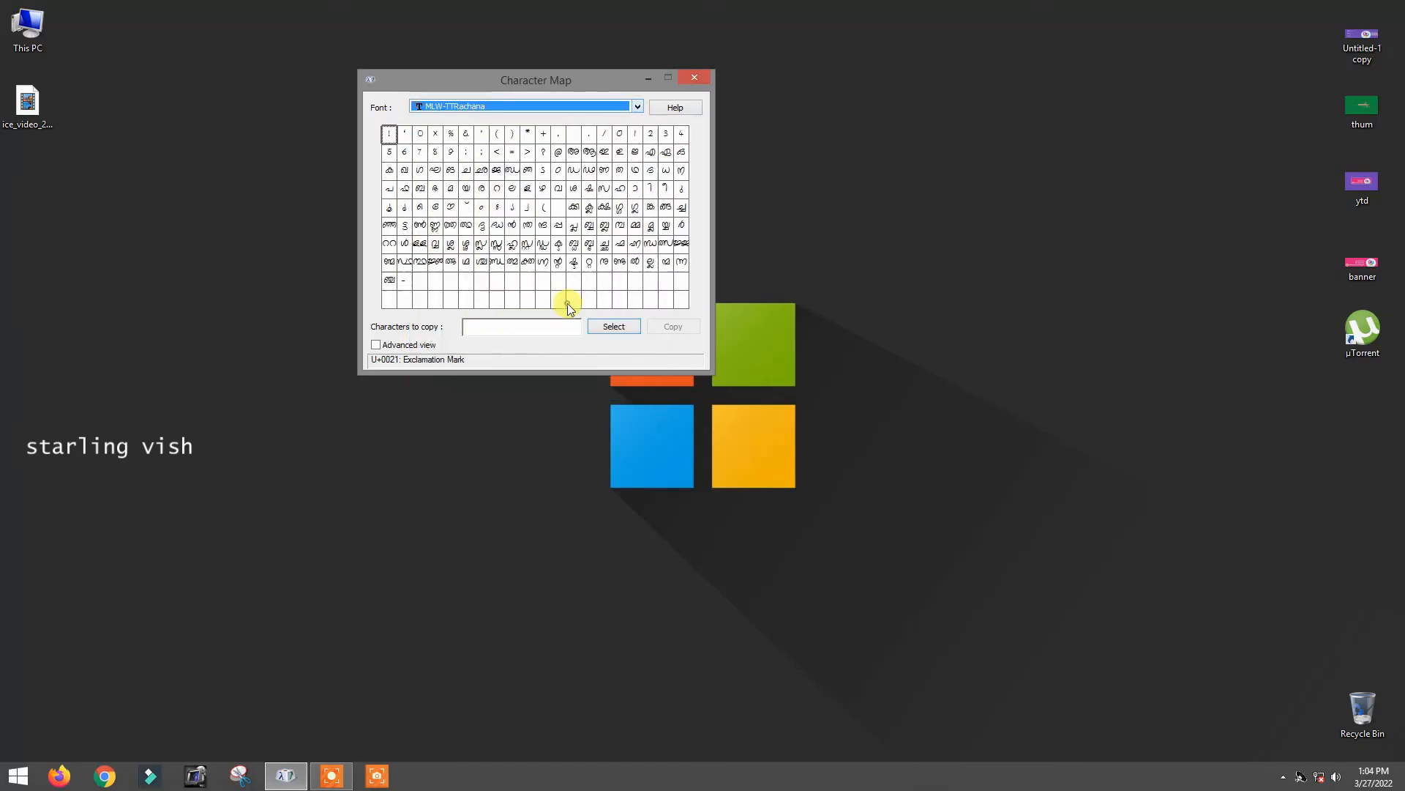
double_click(578, 227)
double_click(497, 207)
double_click(527, 170)
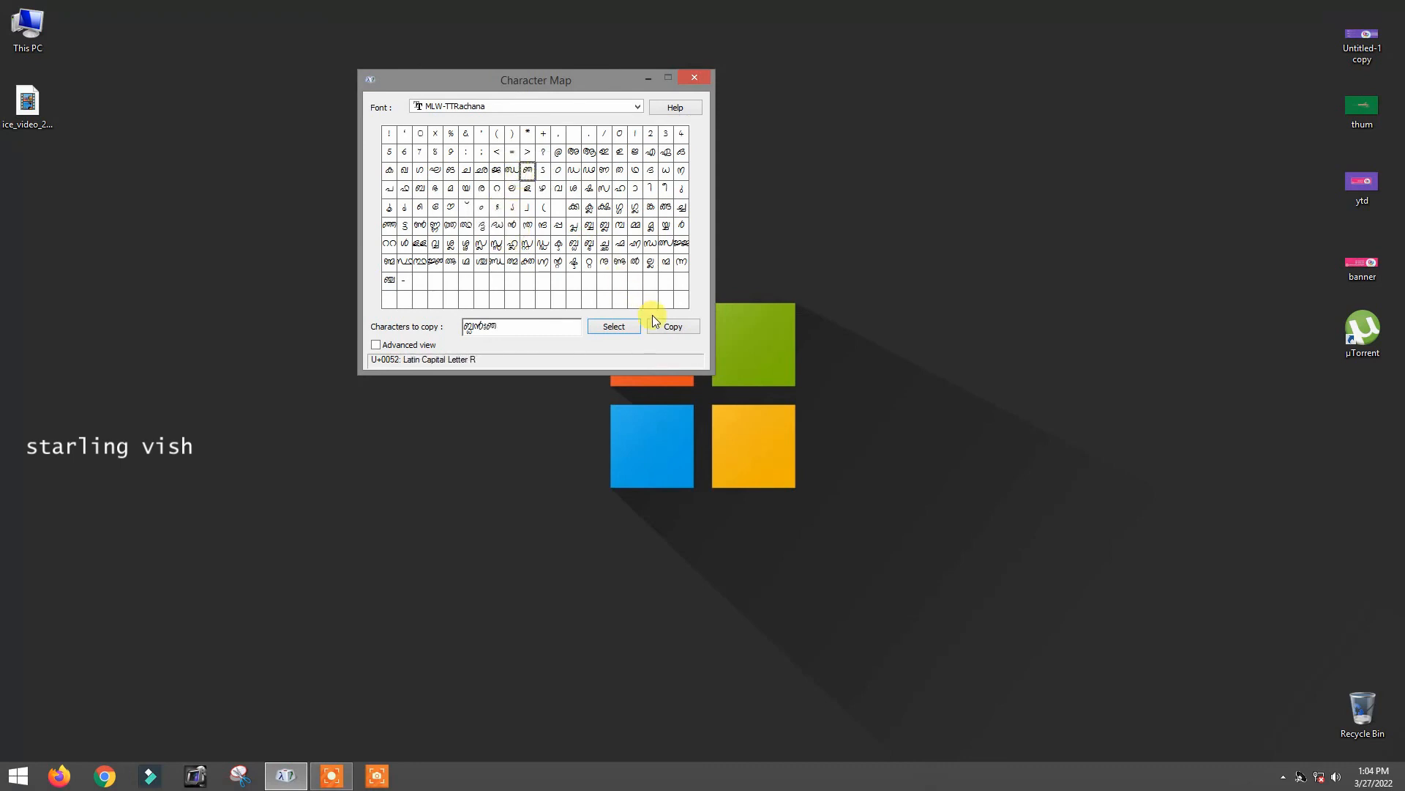
Step: Try the Leelawadee UI and ML-Sarada fonts in Character Map
left_click(636, 107)
left_click_drag(621, 314, 634, 195)
left_click(615, 207)
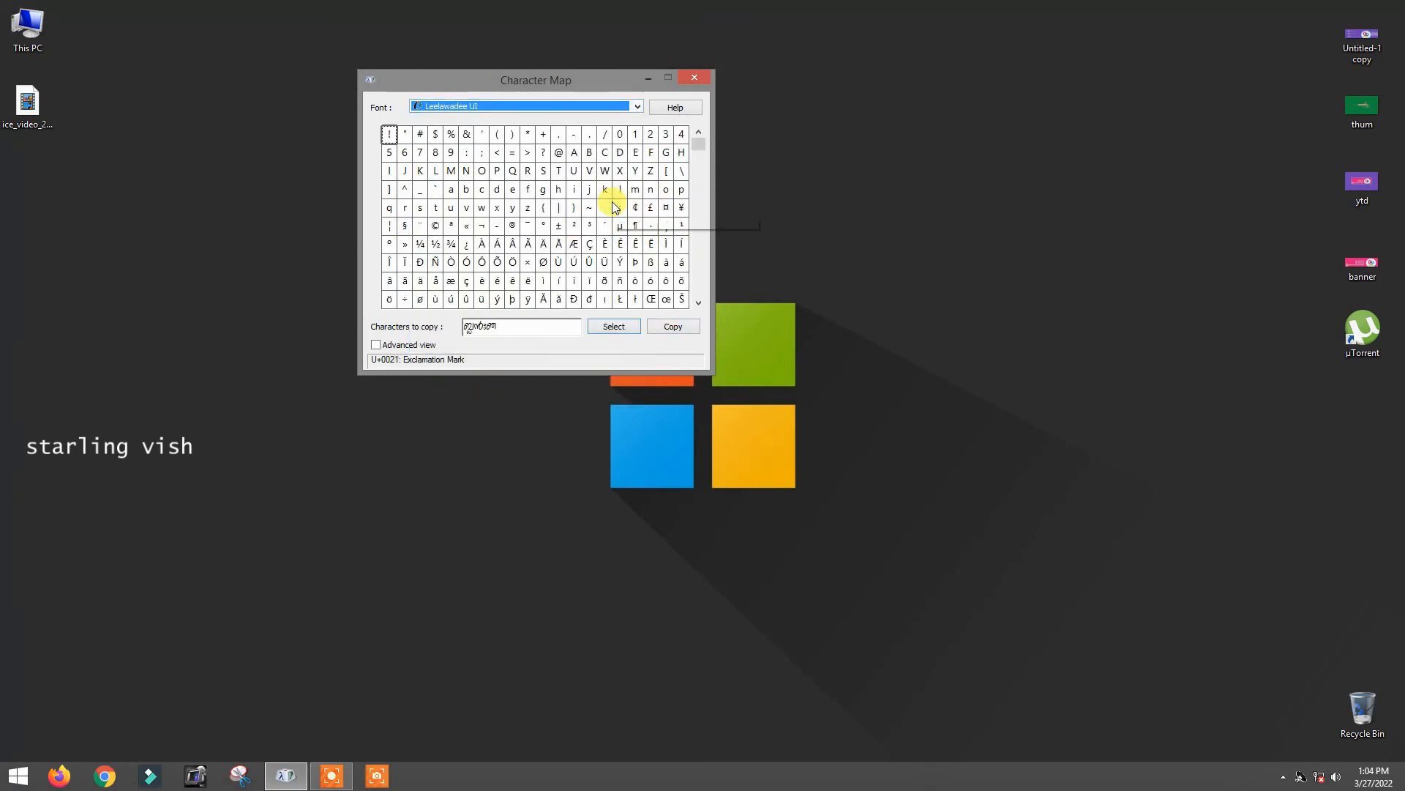
left_click(637, 106)
left_click_drag(635, 124, 634, 248)
left_click(626, 159)
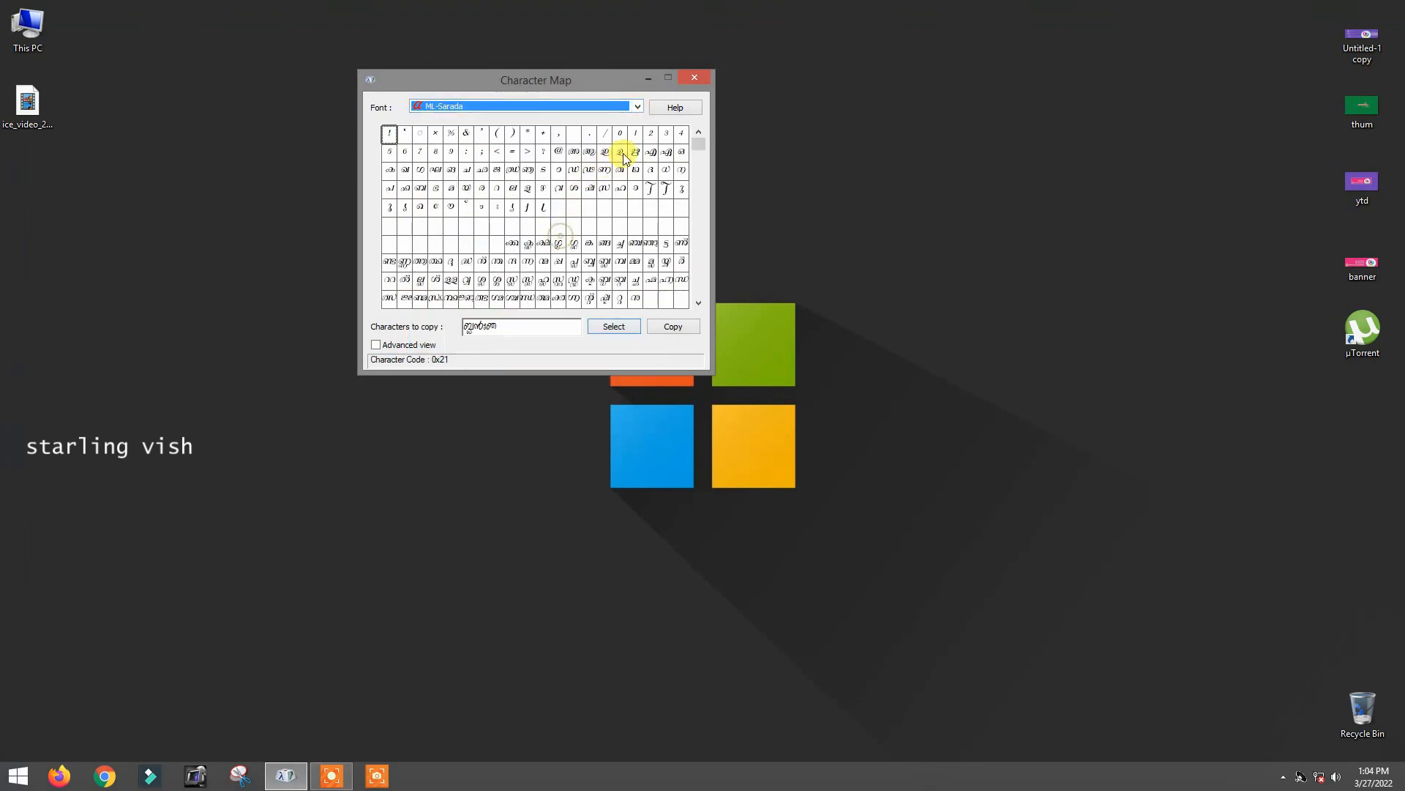
Step: Load the ML-TTAathira font in Character Map
left_click(637, 107)
left_click(579, 223)
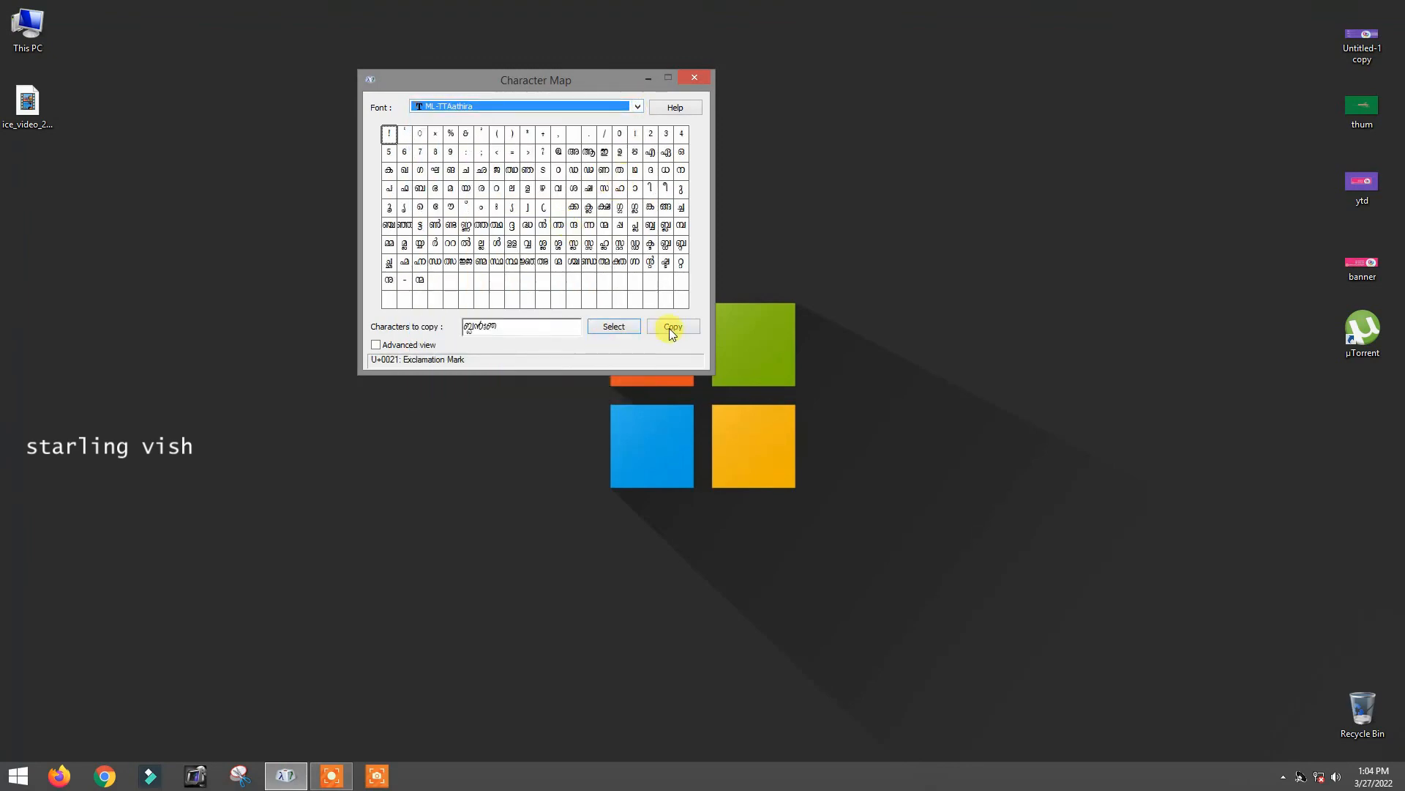